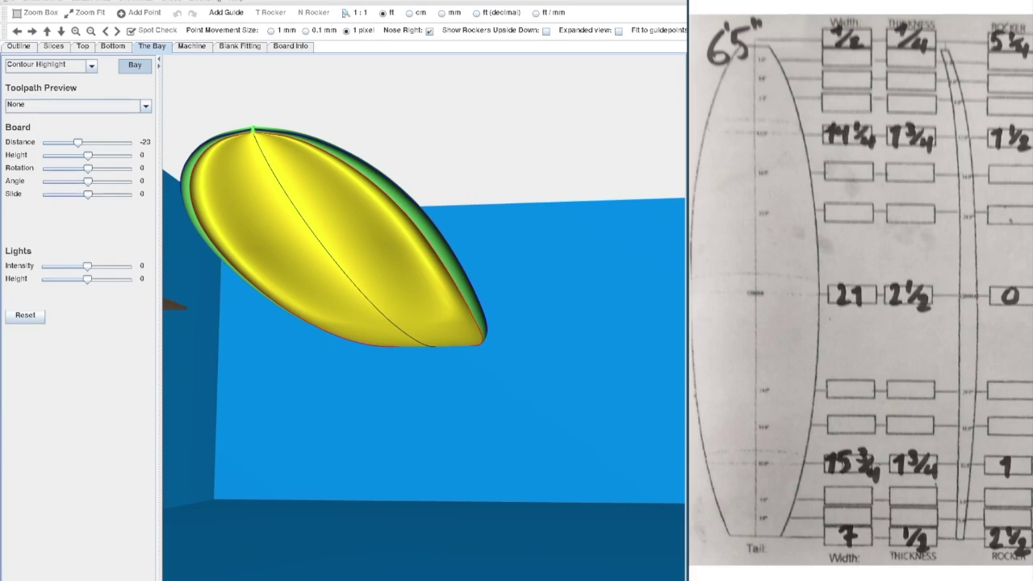
Step: Start a new board from the 6'0" Shortboard template and show the cross-section slice view
click(10, 3)
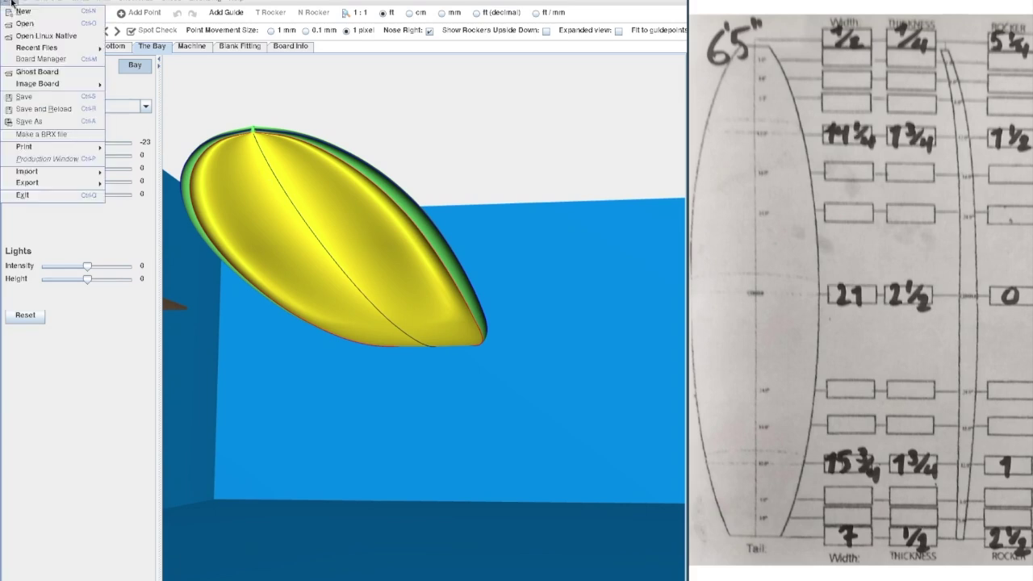
click(16, 12)
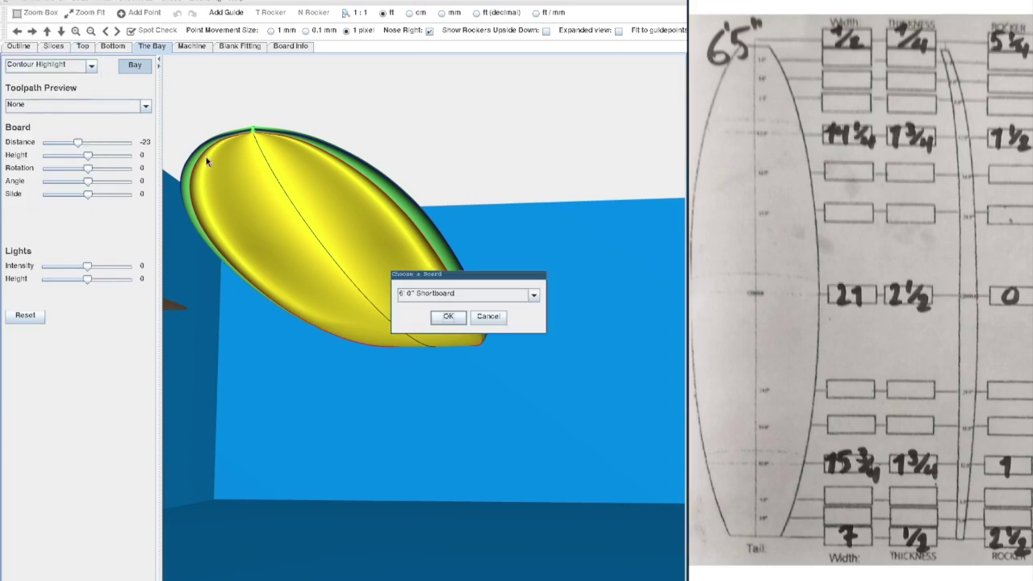
click(446, 316)
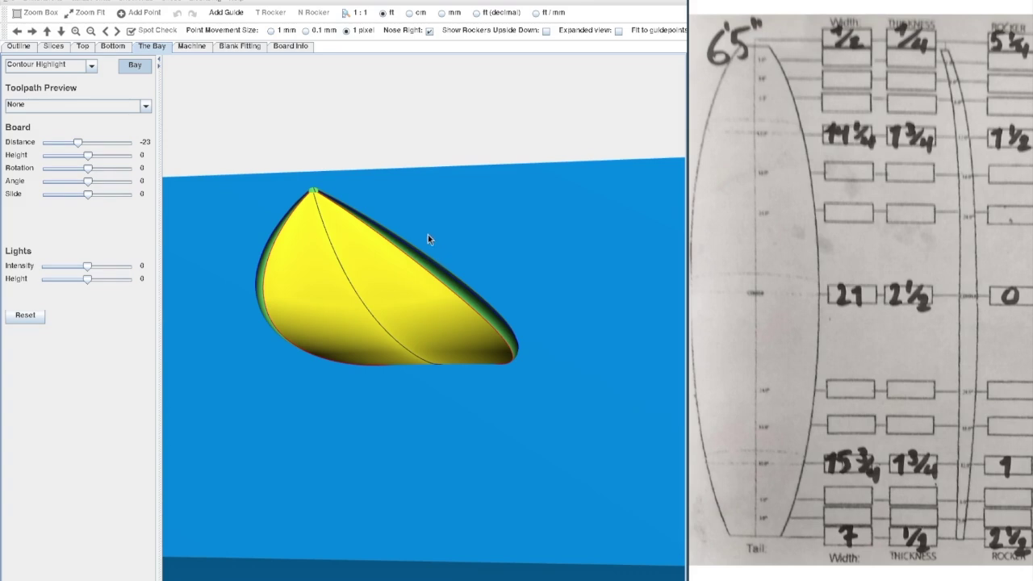
click(53, 46)
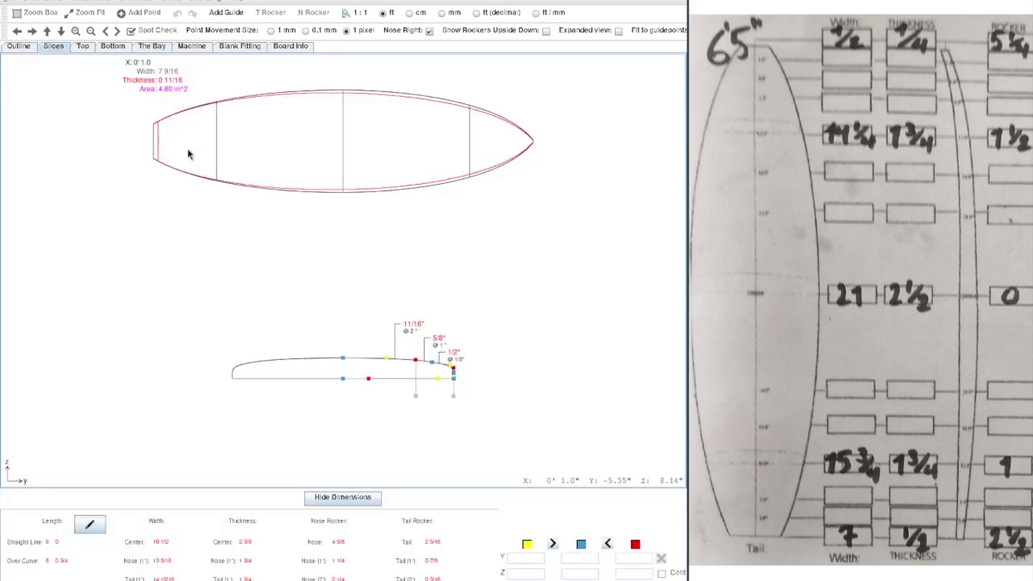
Step: Delete the nose and tail slices, keeping only the centre slice at 3'0"
click(344, 143)
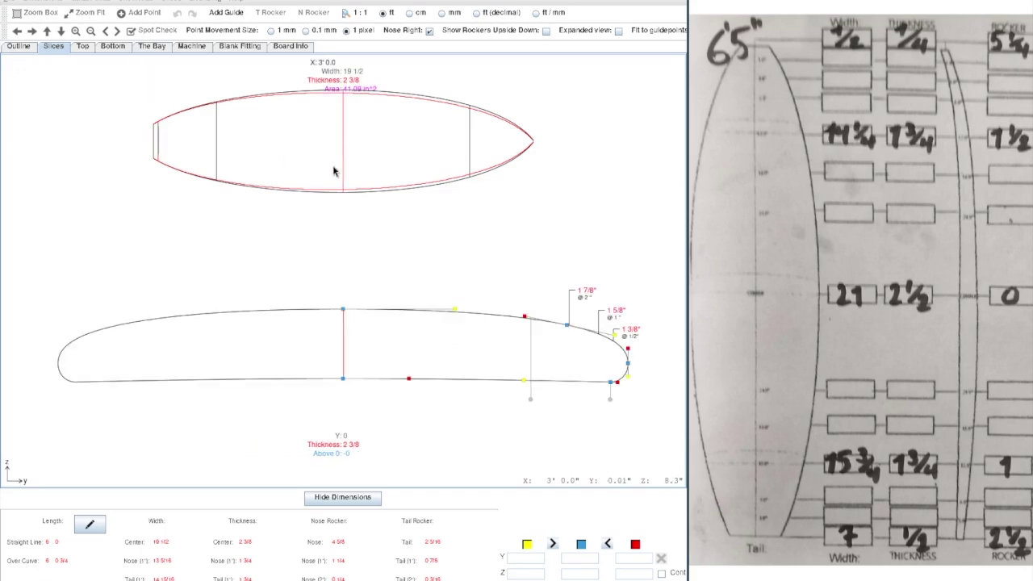
click(471, 157)
click(179, 2)
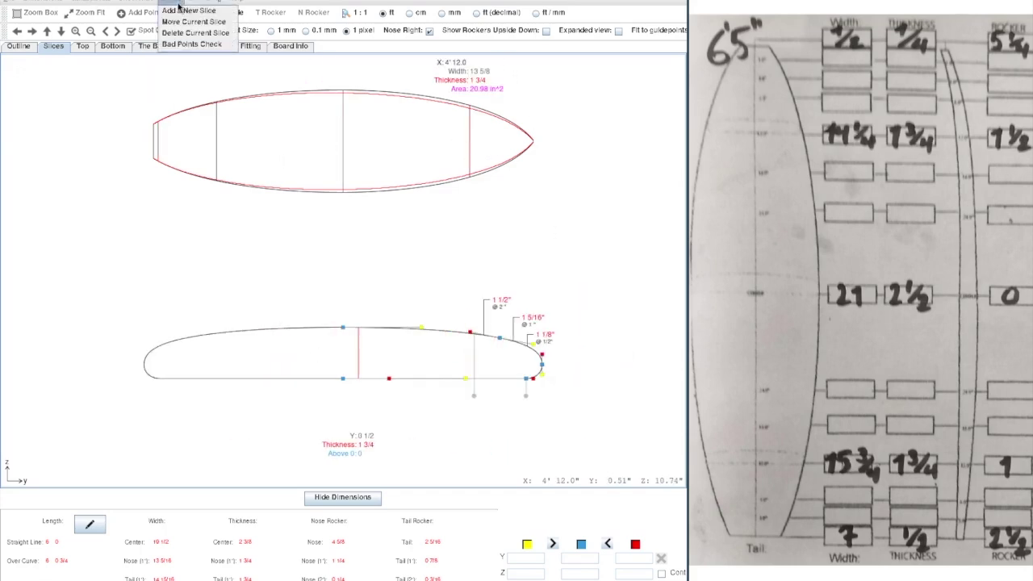
click(202, 33)
click(216, 169)
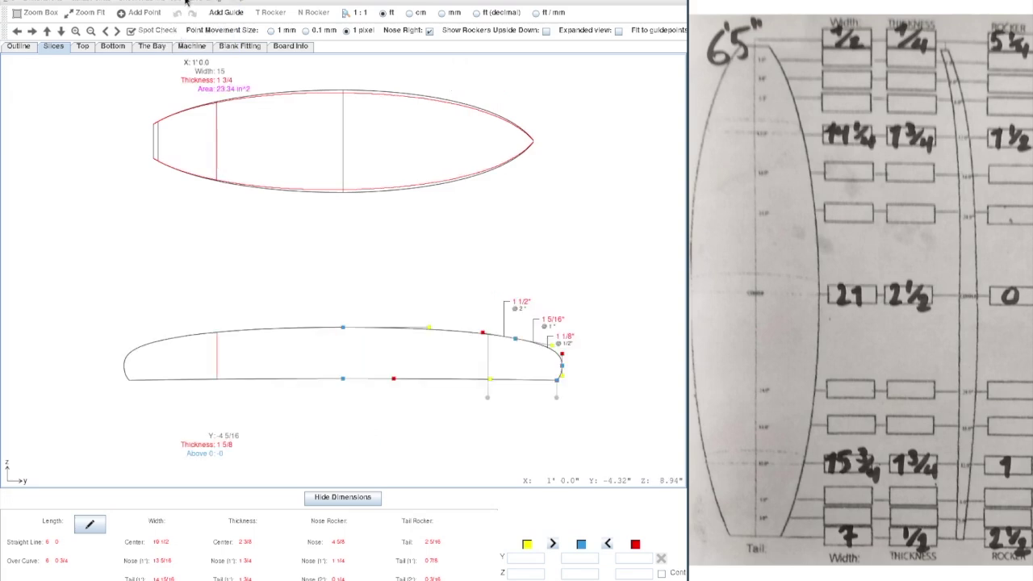
click(163, 3)
click(194, 34)
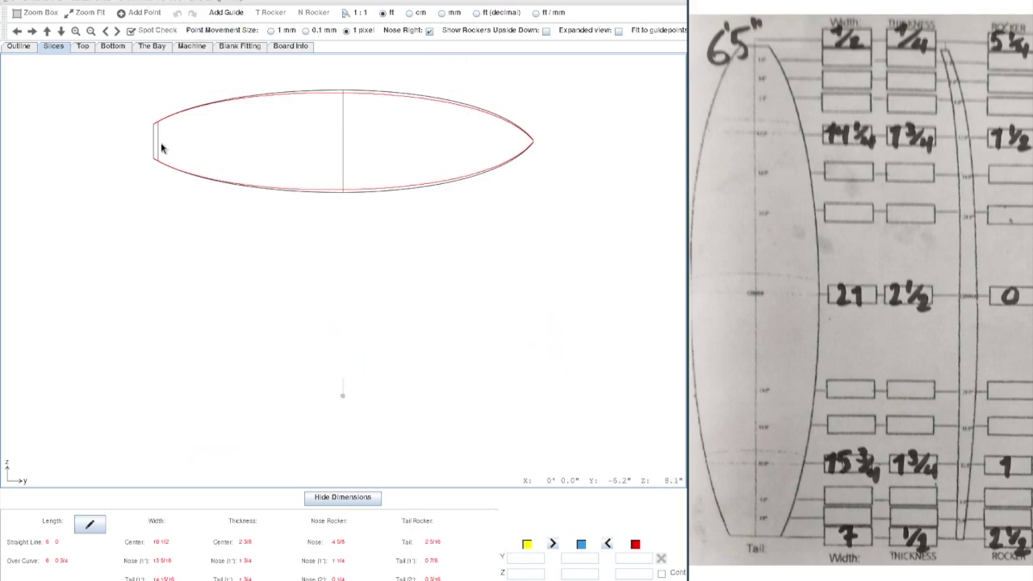
click(171, 2)
click(195, 36)
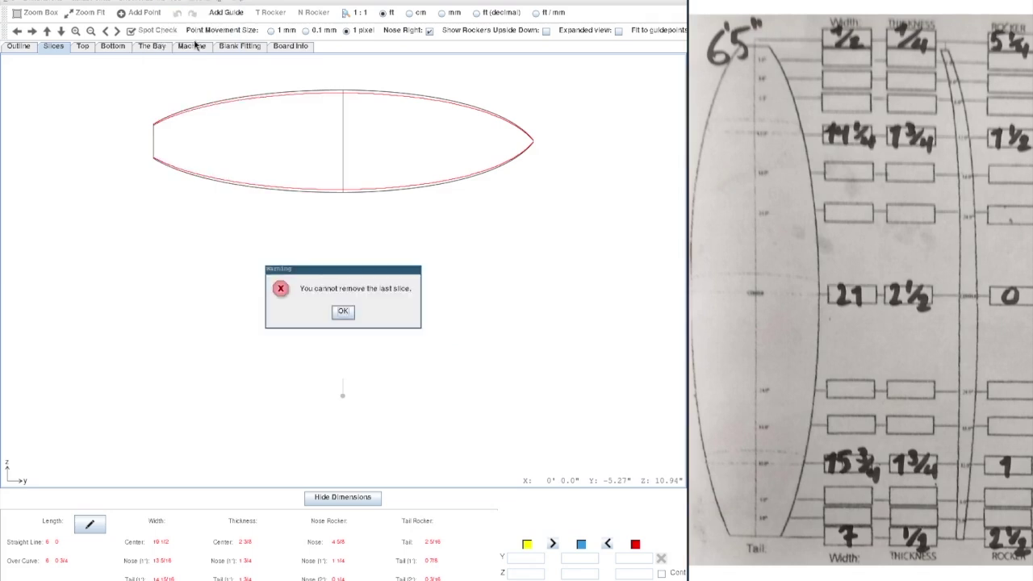
click(347, 311)
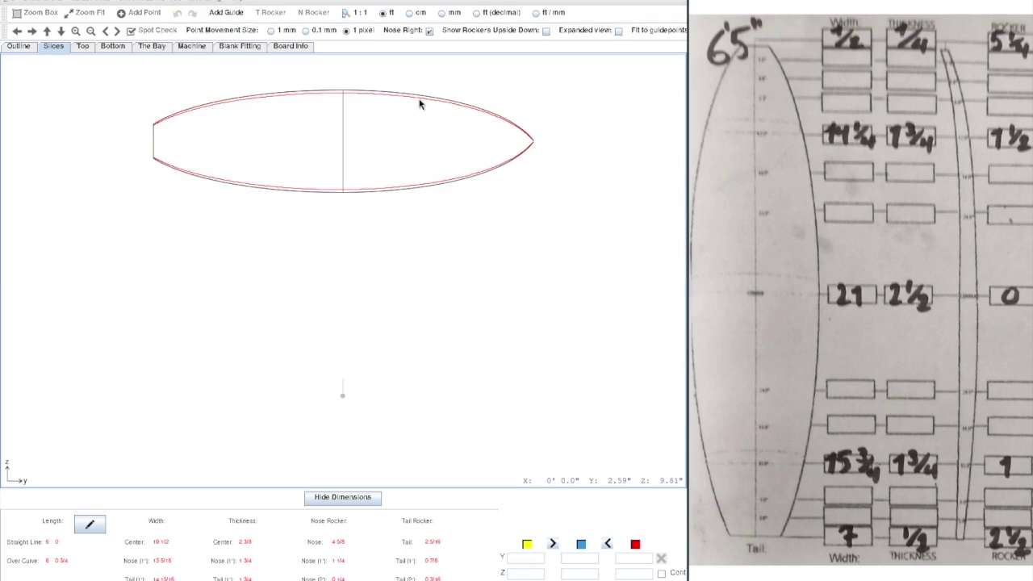
click(86, 510)
Step: Resize the board to 6'5" long, 21 1/2" wide and 2 1/2" thick, then show the bottom rocker
click(408, 281)
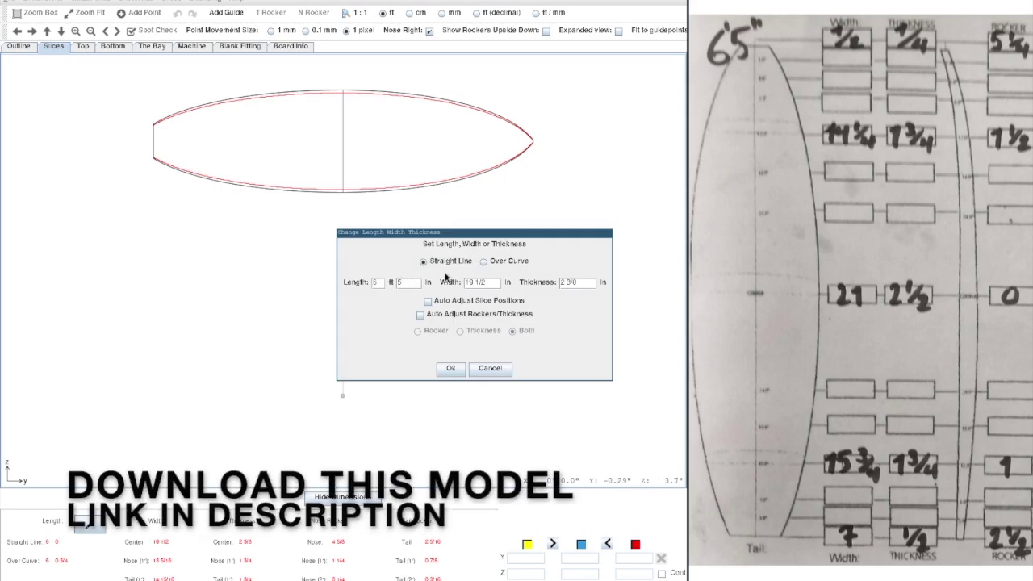
double_click(466, 283)
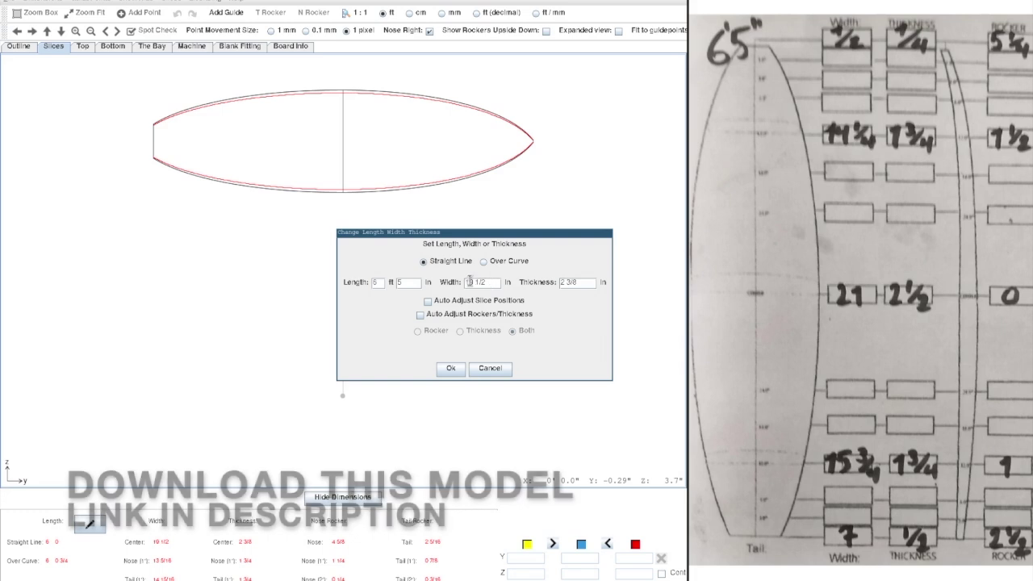
text(21)
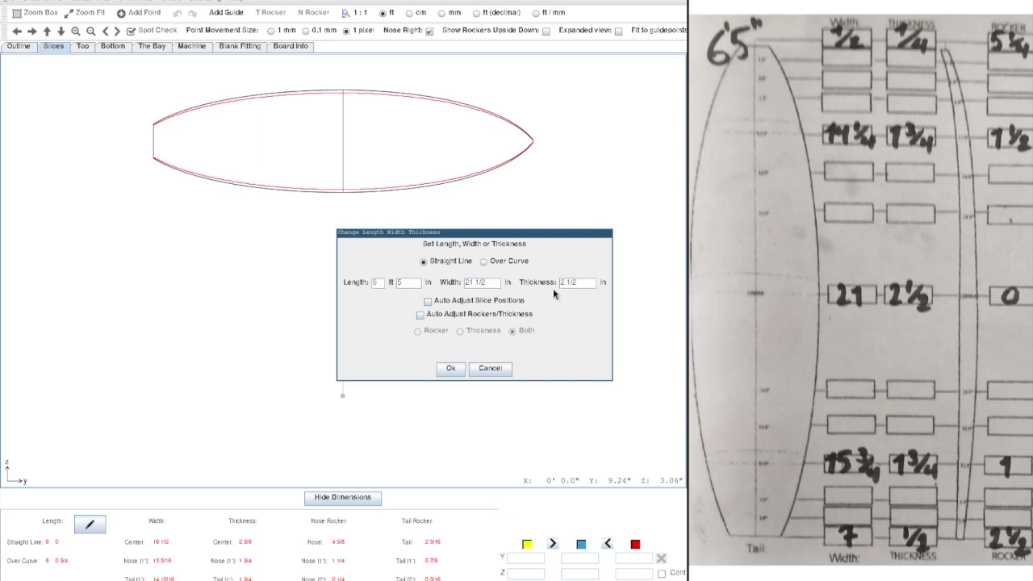
click(450, 370)
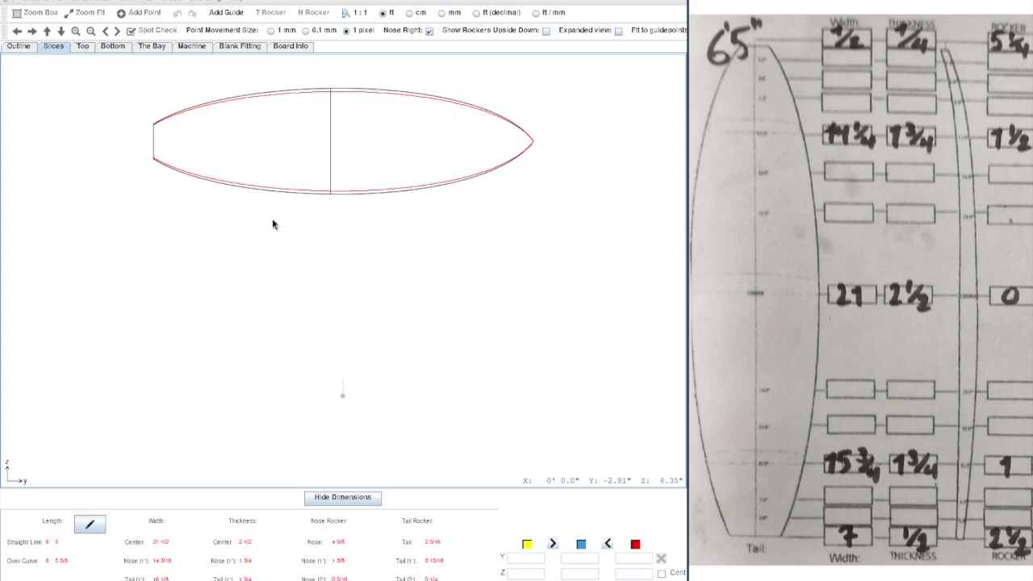
click(110, 49)
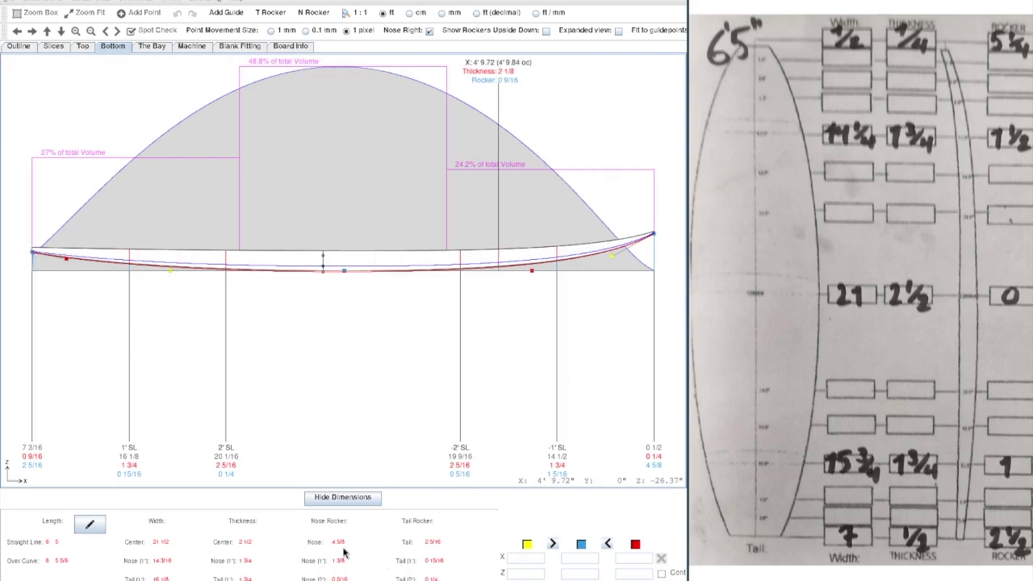
Step: Raise the bottom rocker nose point to 5 1/4"
mouse_move(1012, 18)
mouse_down()
mouse_move(964, 49)
mouse_move(1019, 58)
mouse_up()
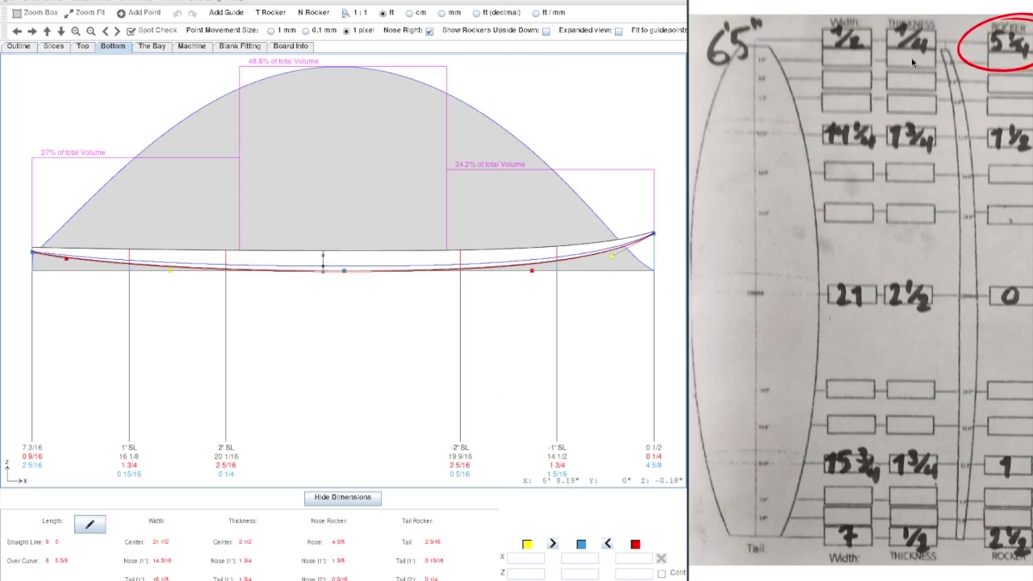
click(654, 235)
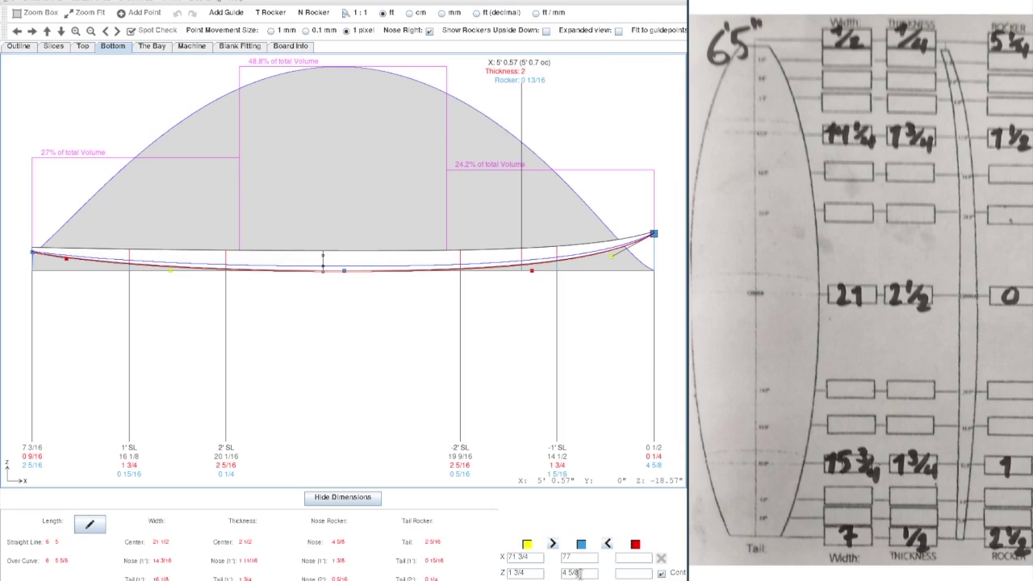
text(5 1/4)
key(Return)
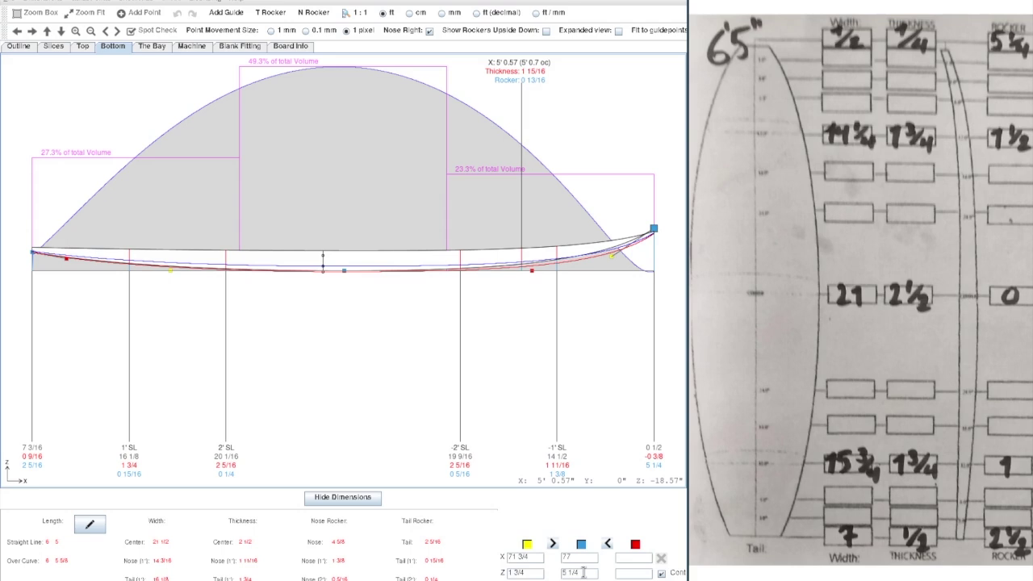
click(642, 344)
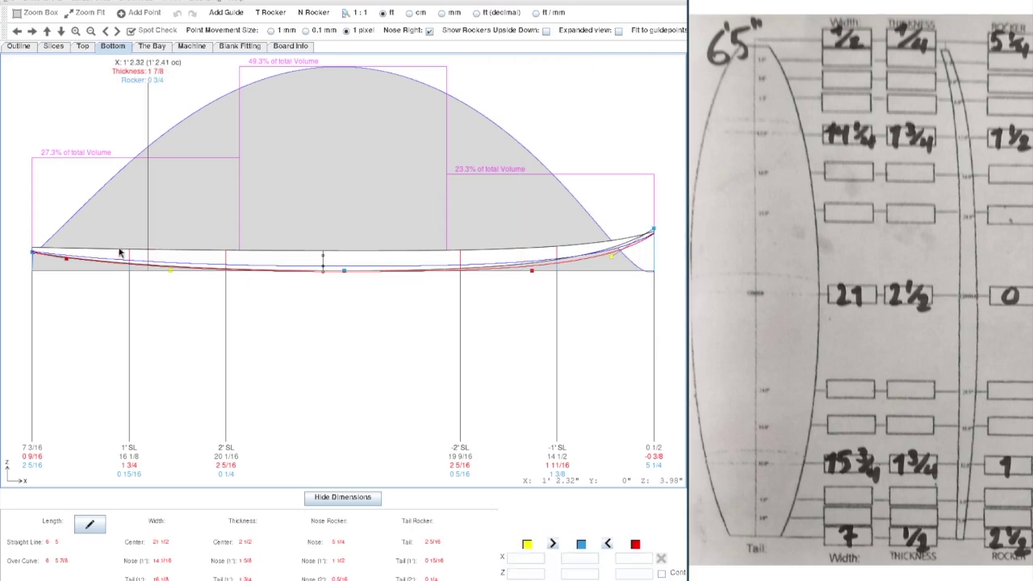
Step: Set the bottom rocker tail point to 2 1/2"
click(32, 251)
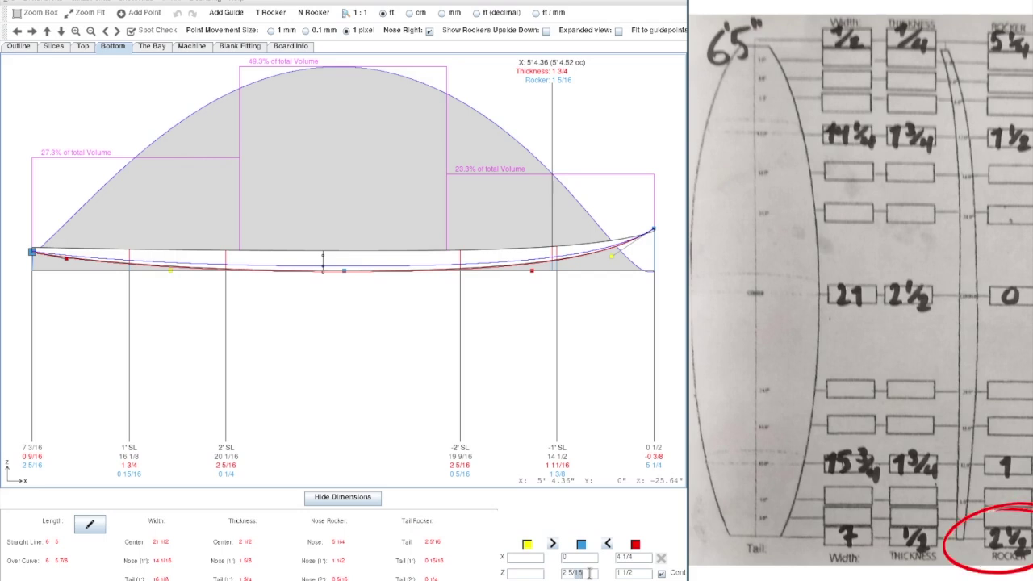
text(2)
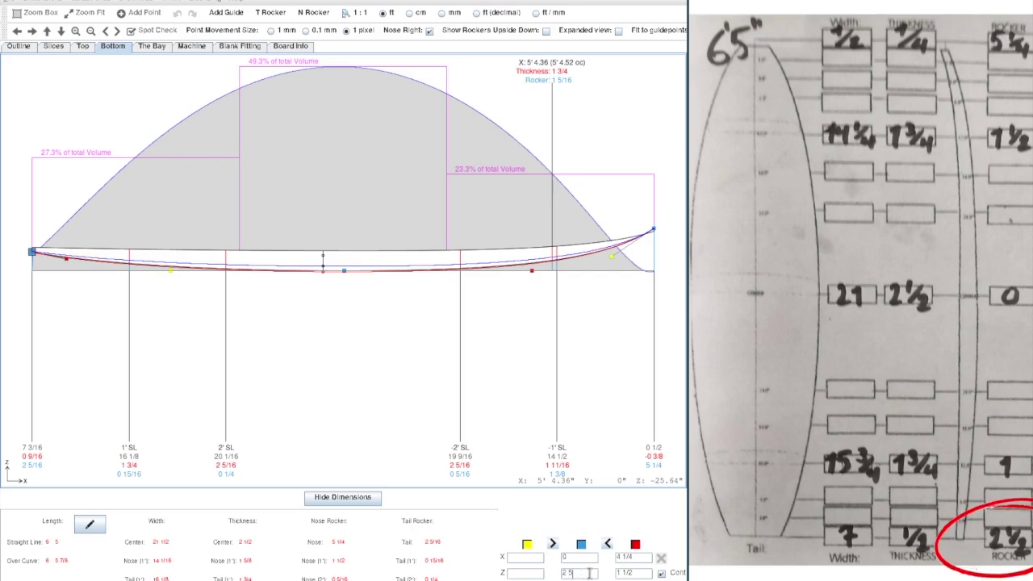
text( 1/2)
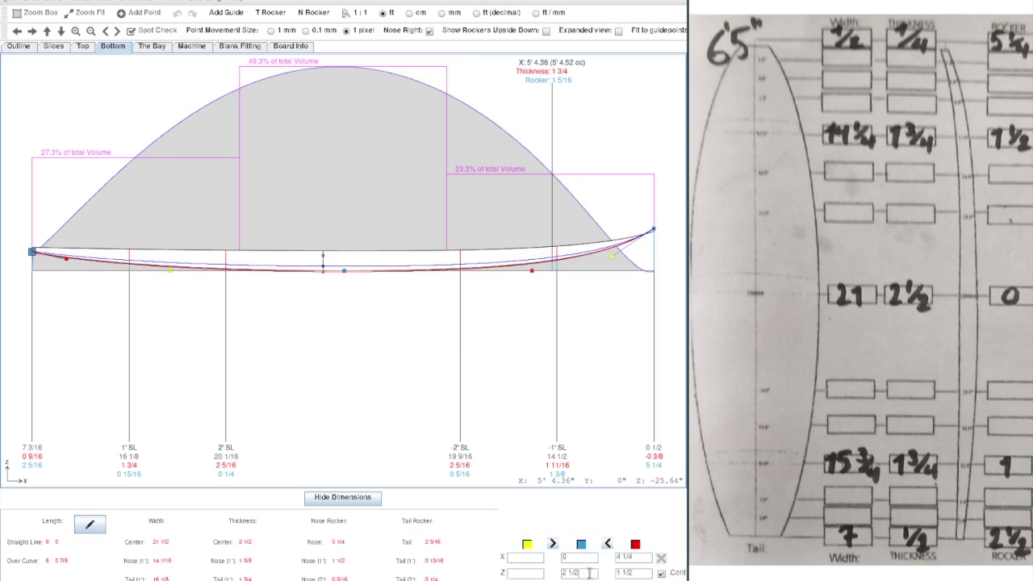
key(Return)
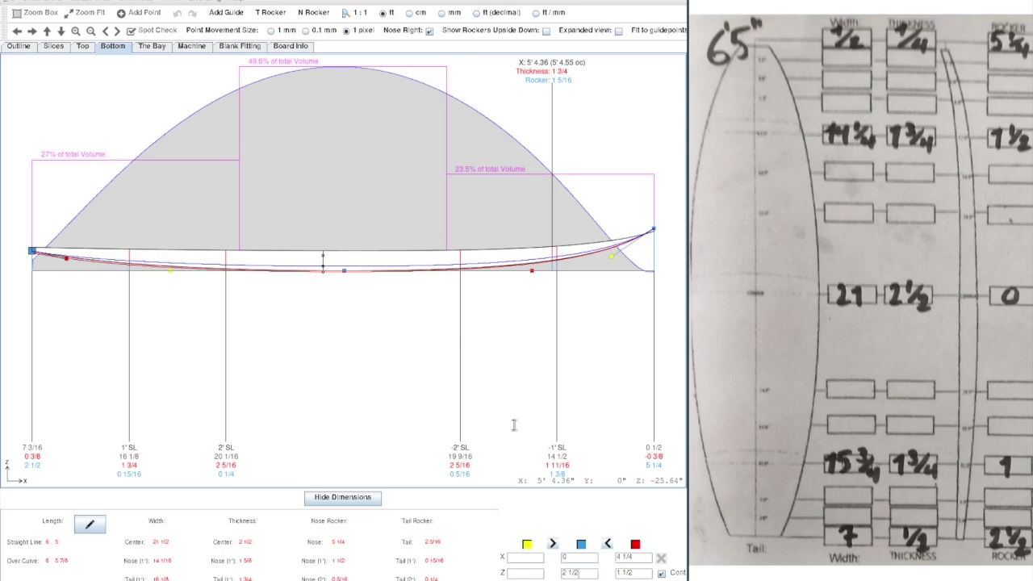
click(572, 312)
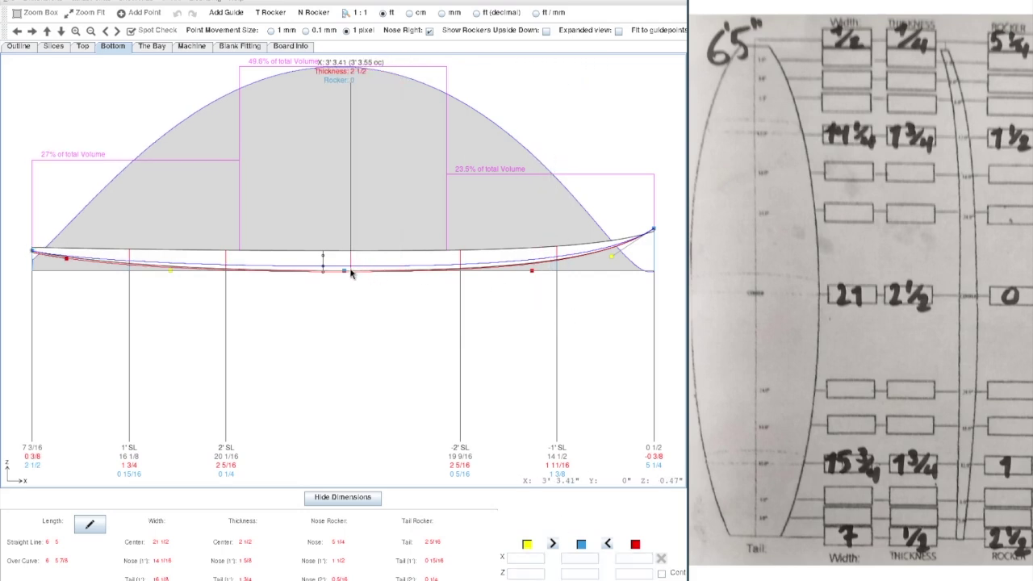
Step: Set the deck curve's nose point height to 5 for a 1/4" nose thickness
click(81, 49)
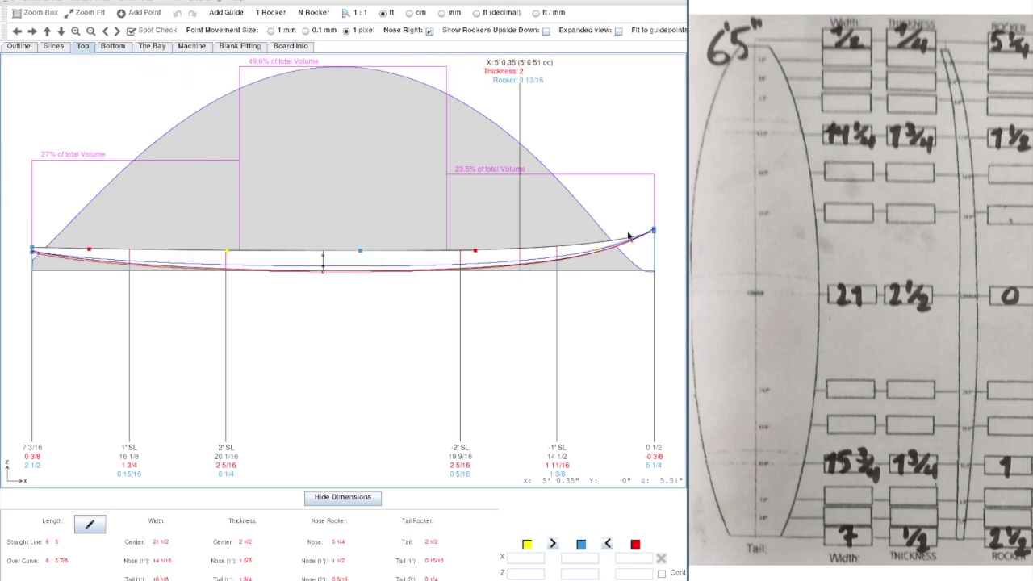
click(653, 231)
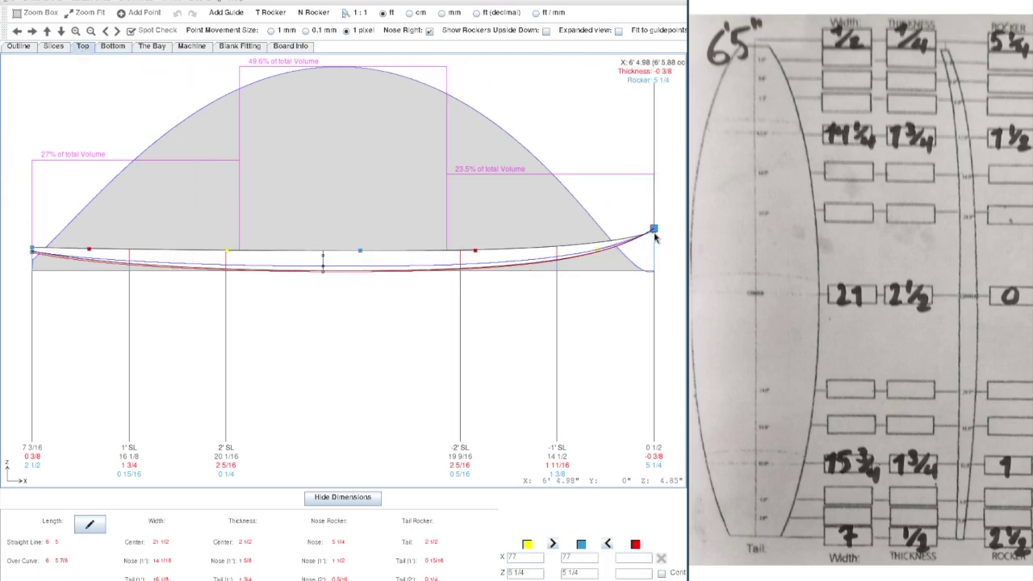
click(655, 233)
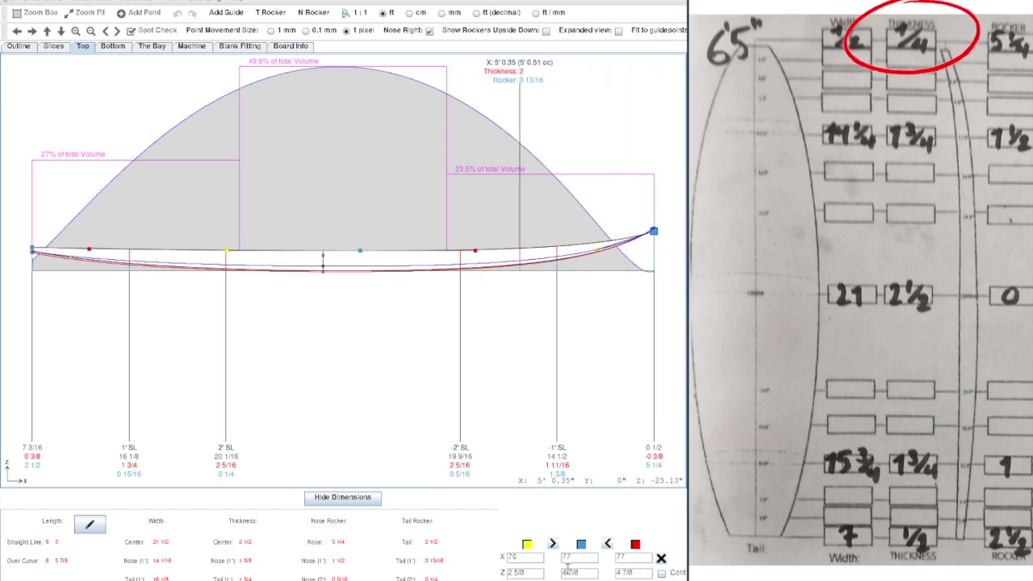
text(5 1/2)
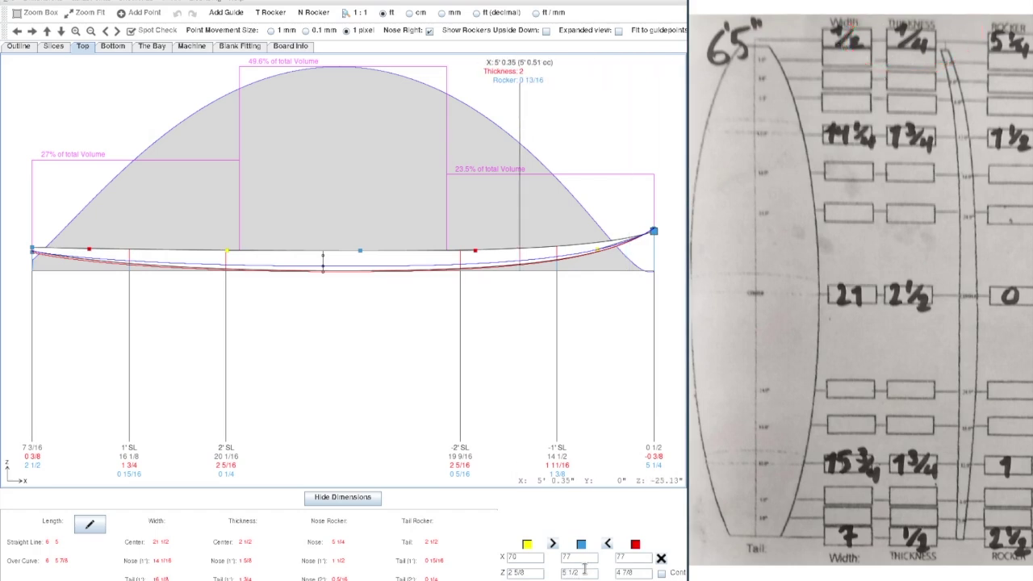
key(Return)
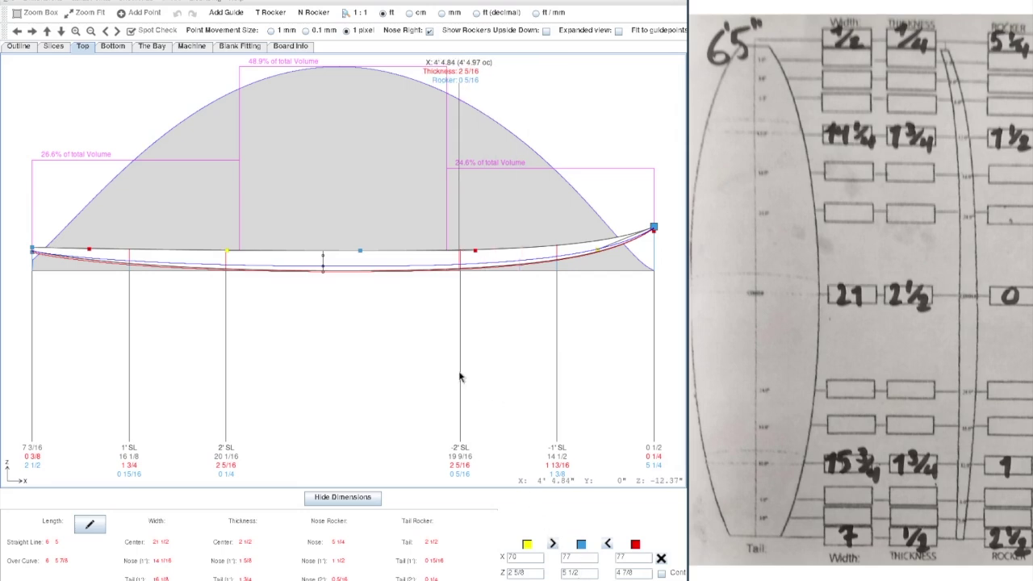
Step: Set the deck tail point height to 3 for a 1/2" tail thickness
mouse_move(944, 502)
mouse_down()
mouse_move(888, 567)
mouse_move(973, 557)
mouse_up()
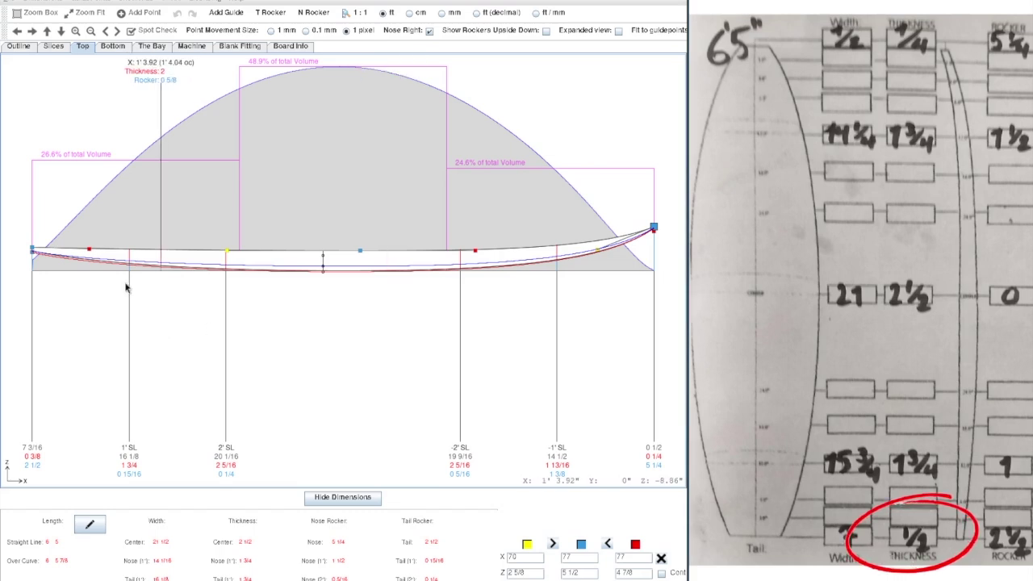
click(33, 250)
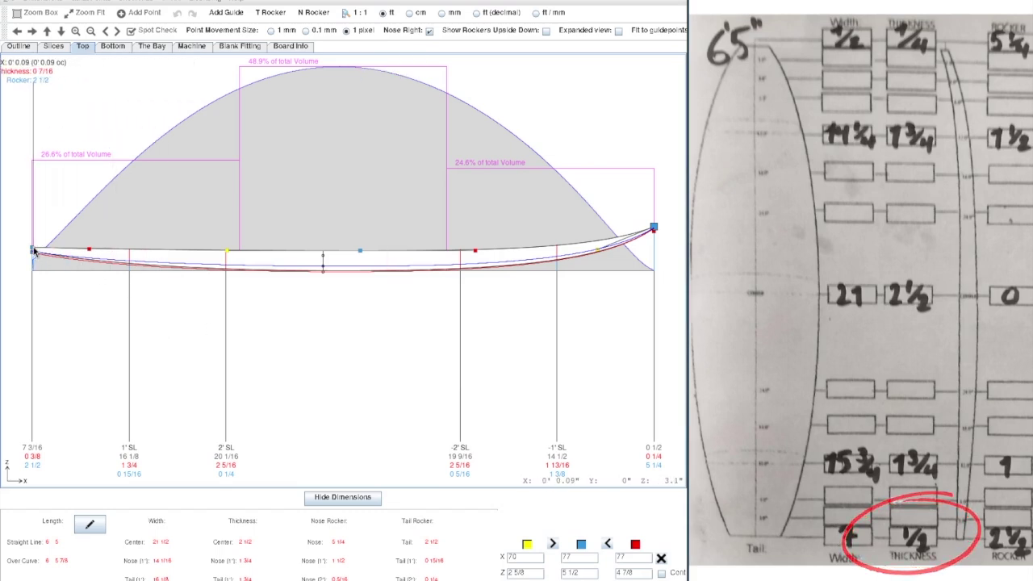
triple_click(589, 573)
text(3)
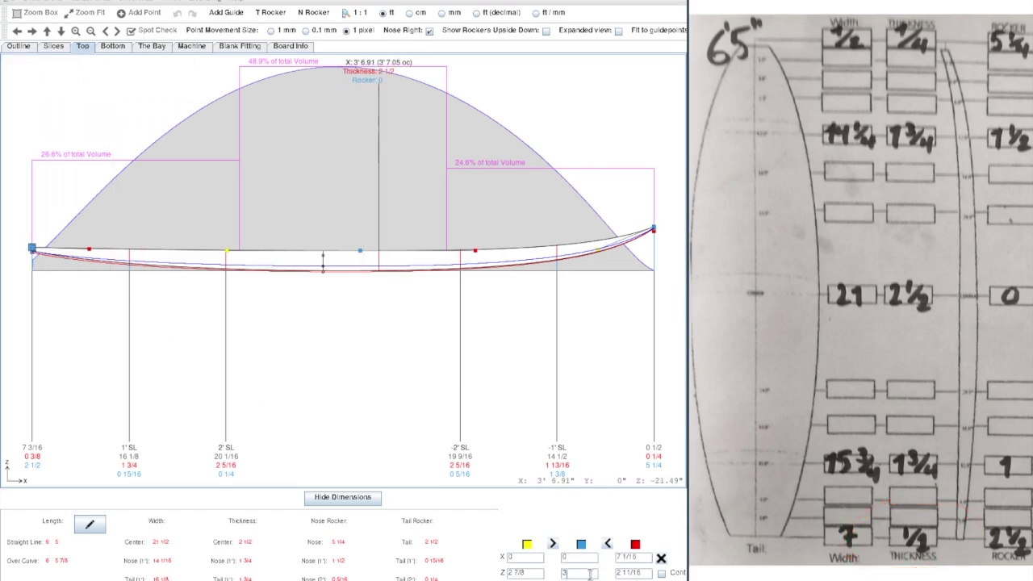
key(Return)
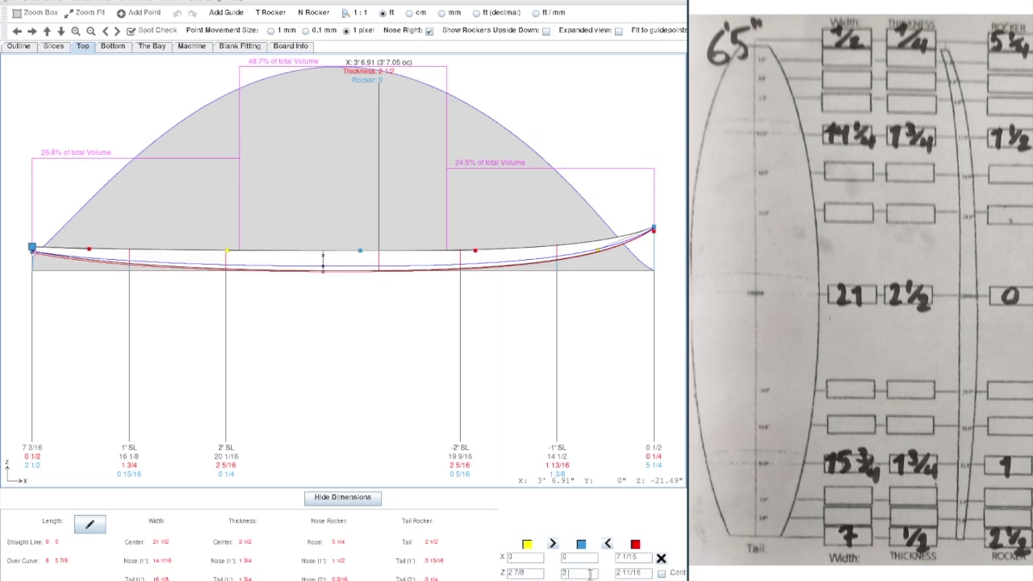
click(380, 376)
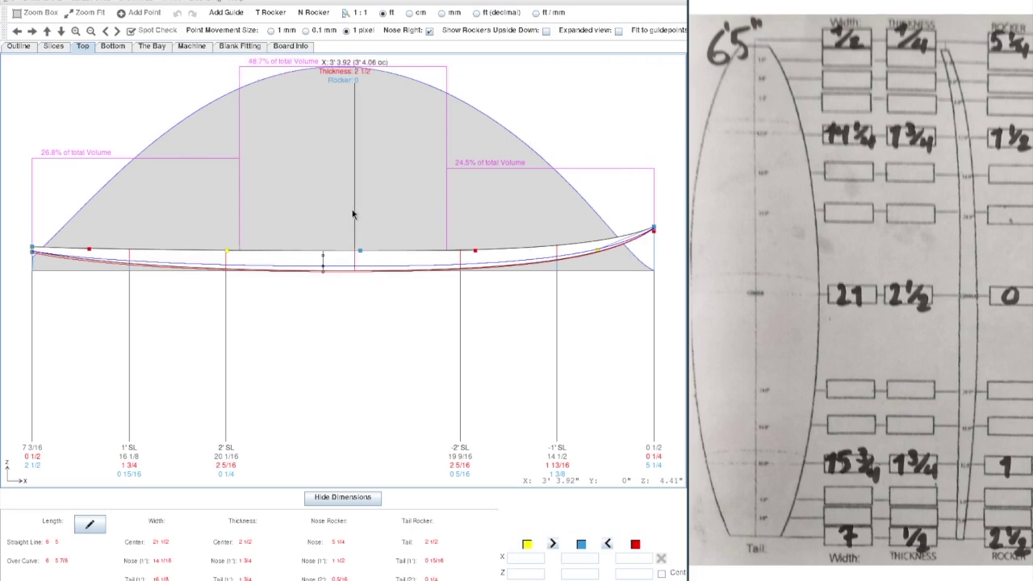
click(118, 47)
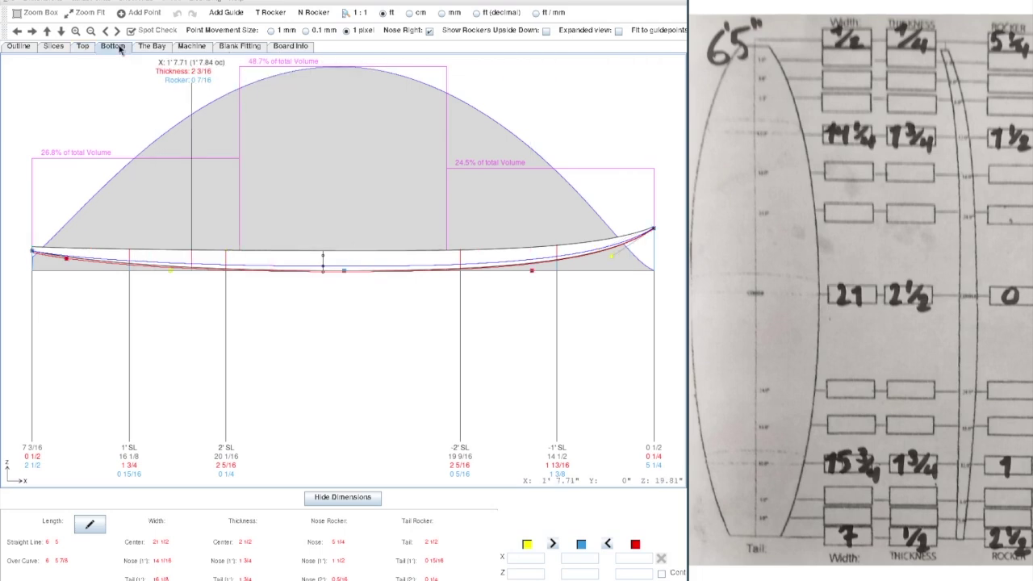
Step: Add a bottom rocker guide point of 1" at 1'0"
click(95, 3)
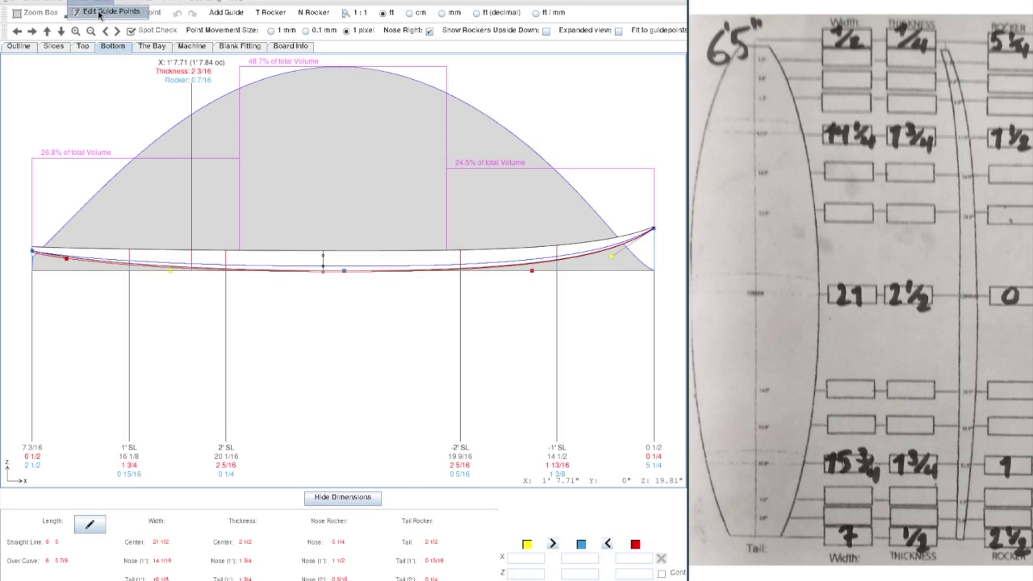
click(101, 16)
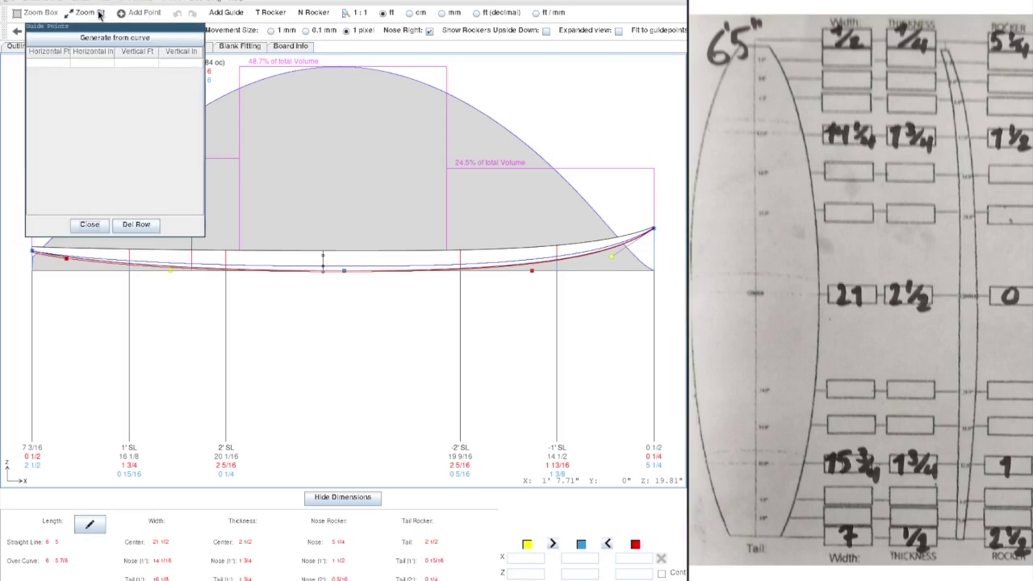
click(53, 63)
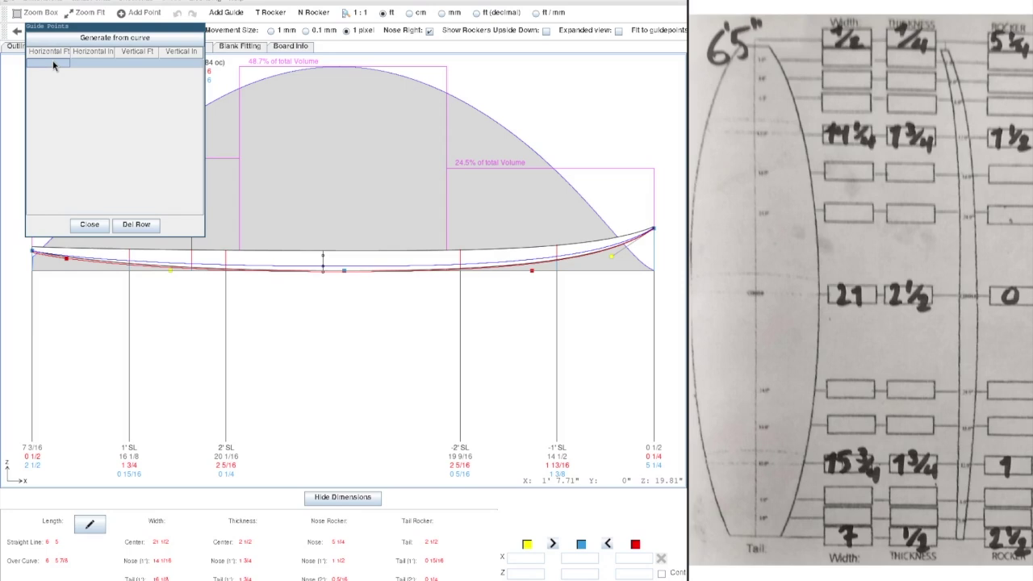
text(1)
key(Tab)
key(Tab)
key(Tab)
text(1)
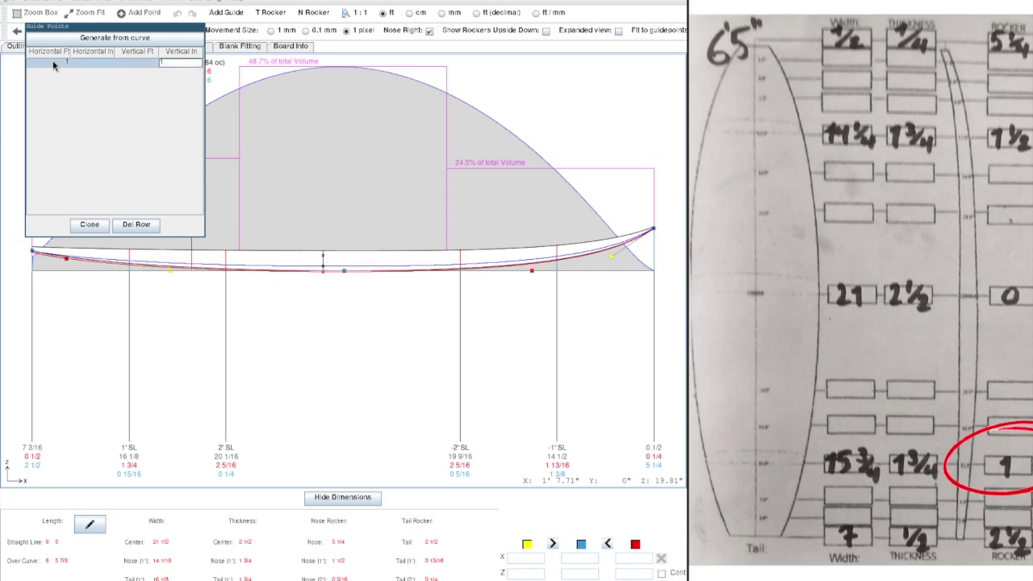
key(Tab)
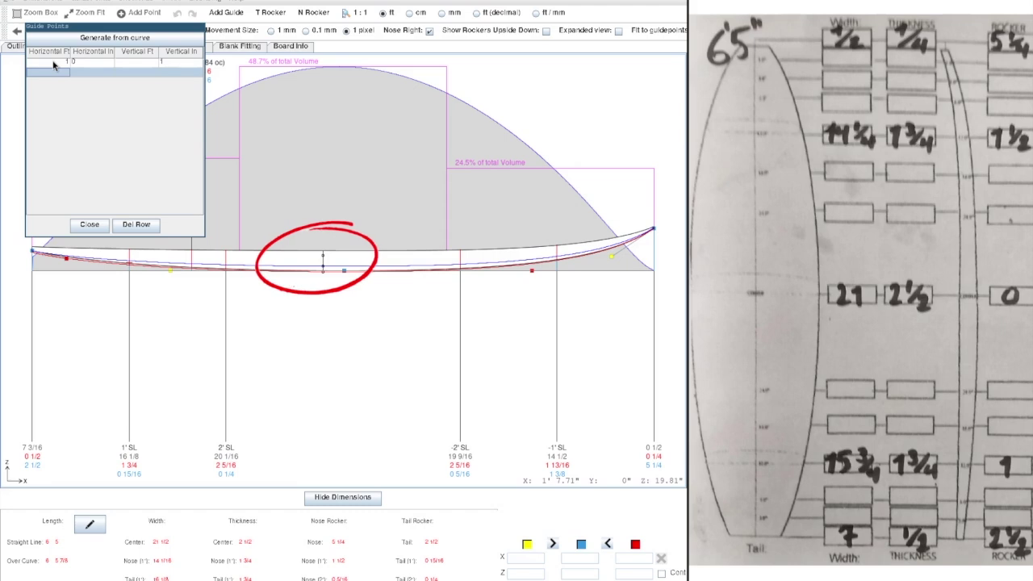
Step: Add a bottom rocker guide point of 0 at 3'2 1/2"
text(3)
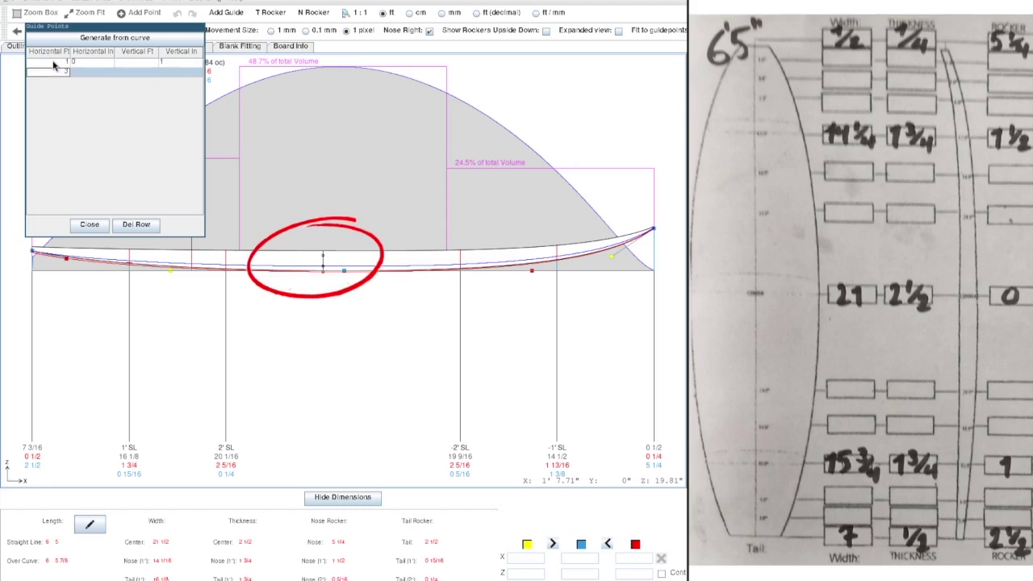
key(Tab)
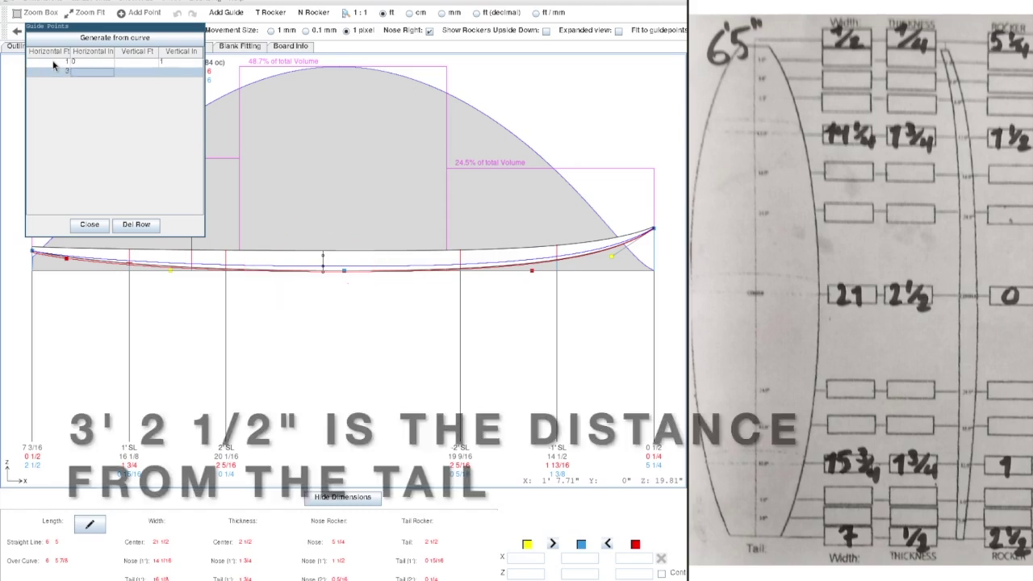
text(2)
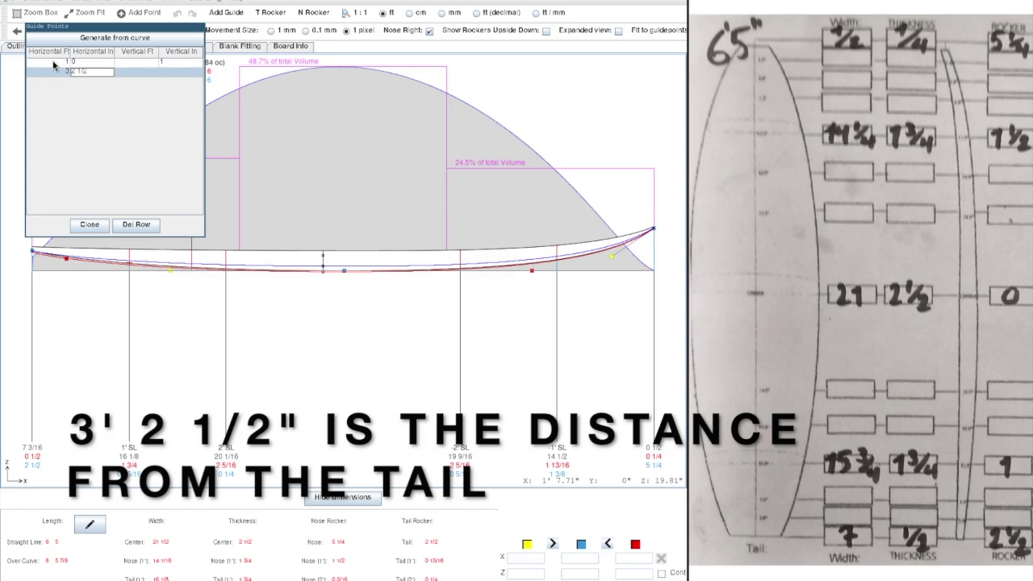
text( 1/2)
key(Tab)
key(Tab)
text(0)
key(Tab)
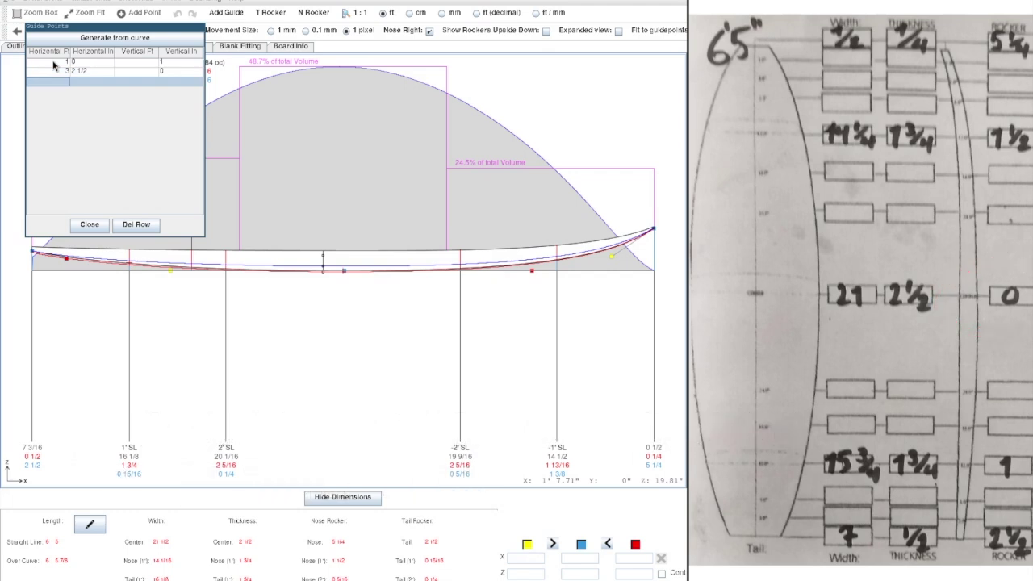
Step: Add a 1 1/2" guide point at 5'5" and close the guide points table
text(5)
key(Tab)
text(5)
key(Tab)
key(Tab)
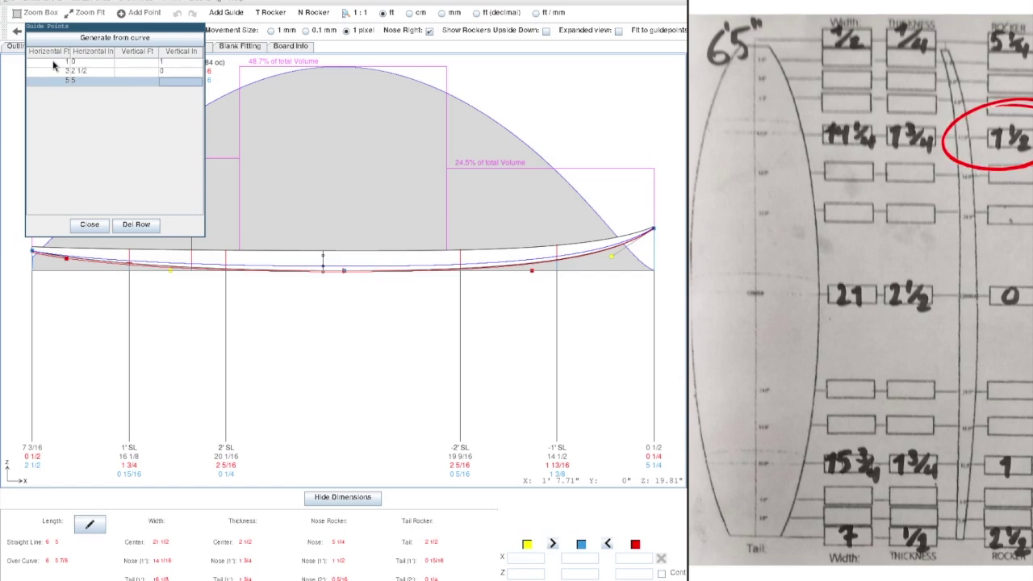
text(1)
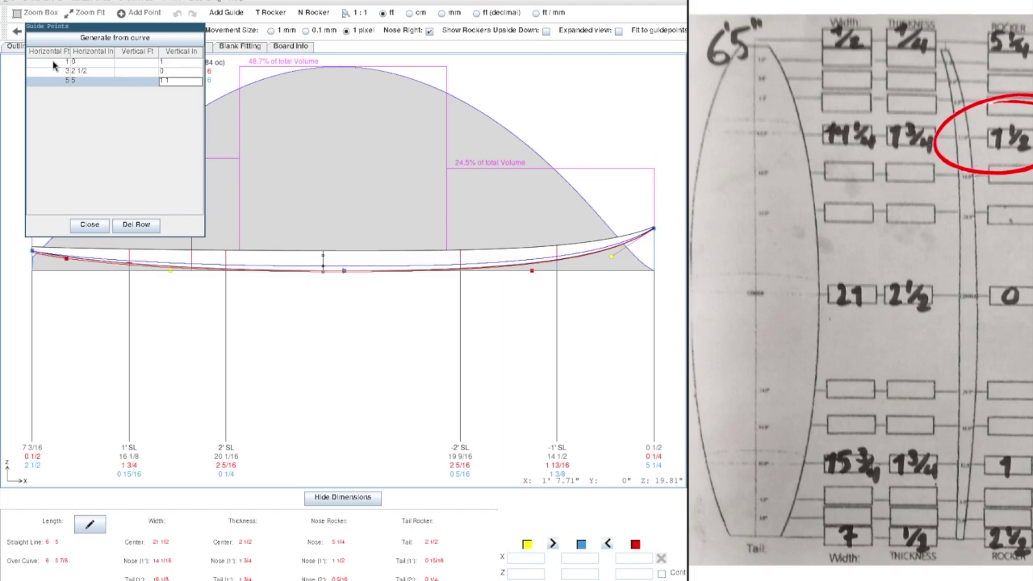
text( 1/2)
key(Tab)
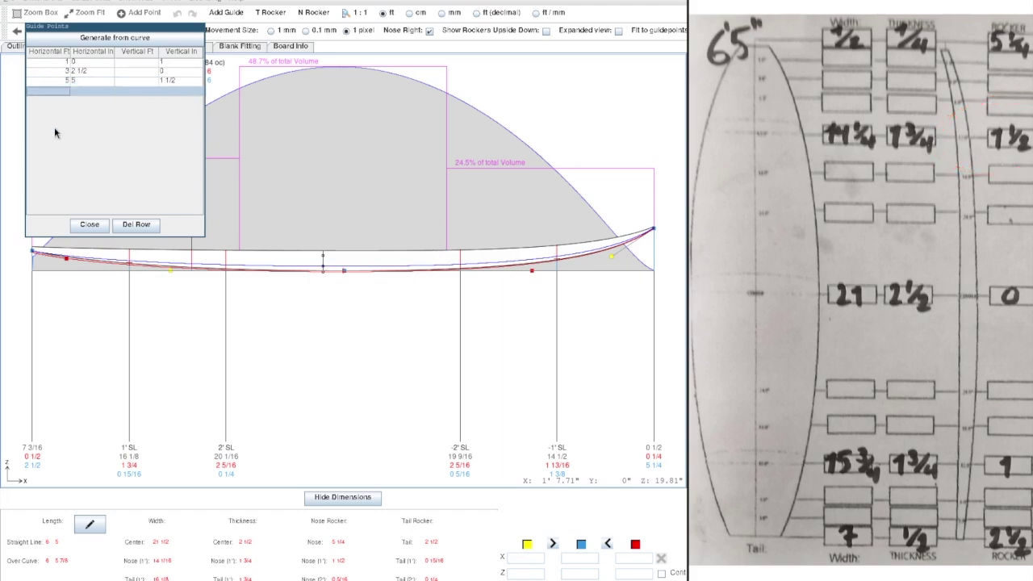
click(83, 224)
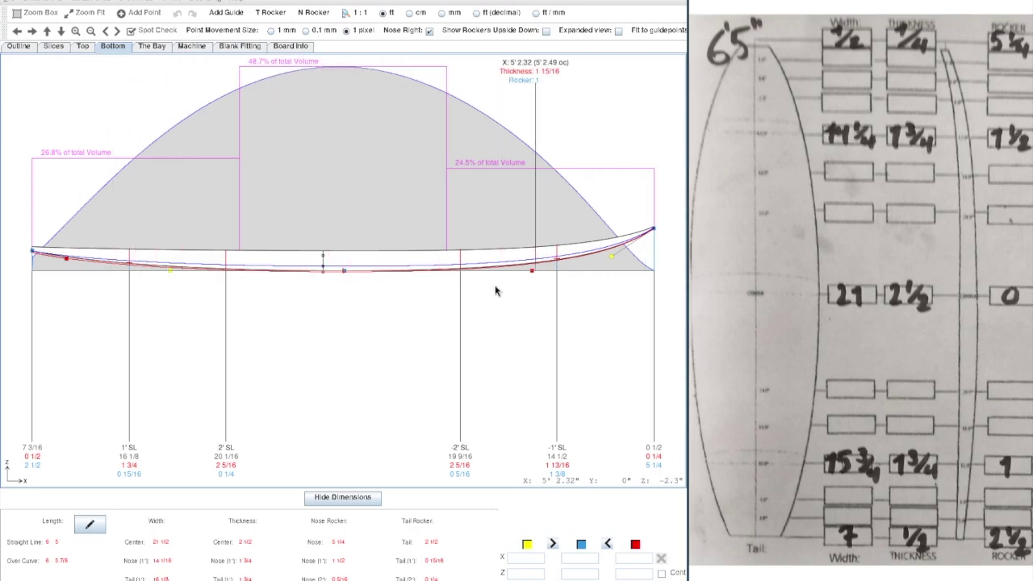
Step: Delete the middle bottom control point and fit the bottom curve to its guide points
click(344, 271)
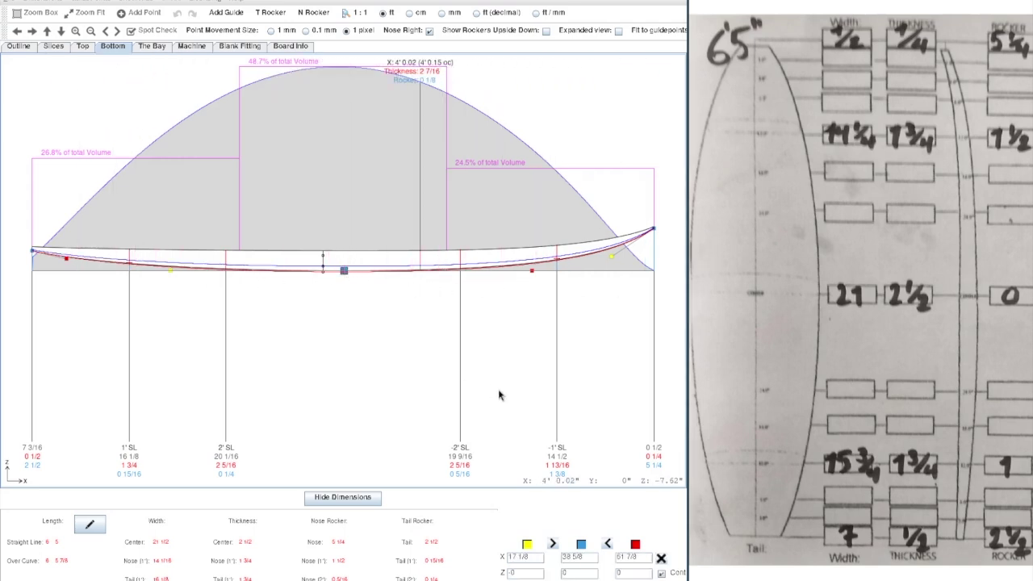
click(660, 559)
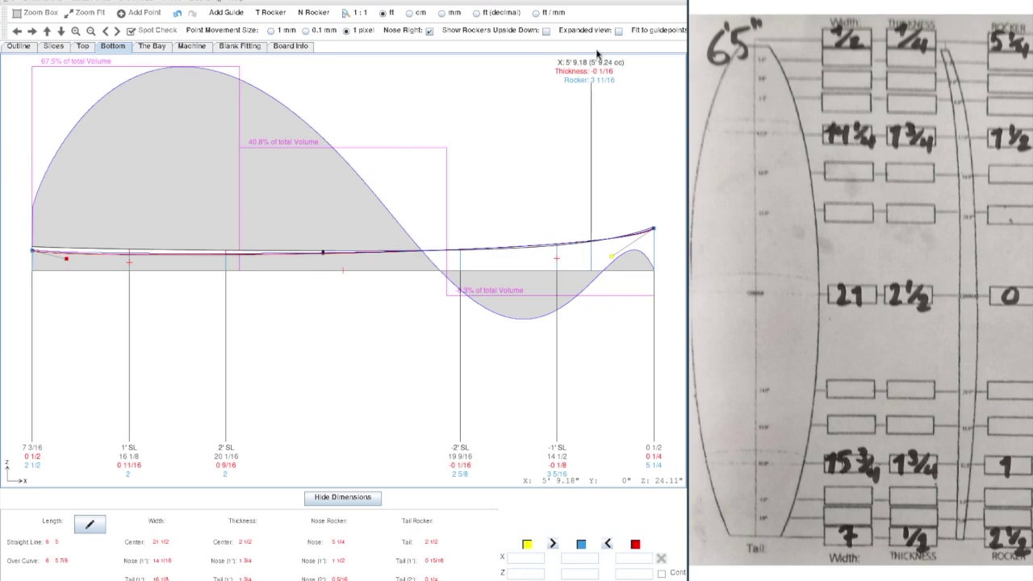
drag(687, 49, 712, 54)
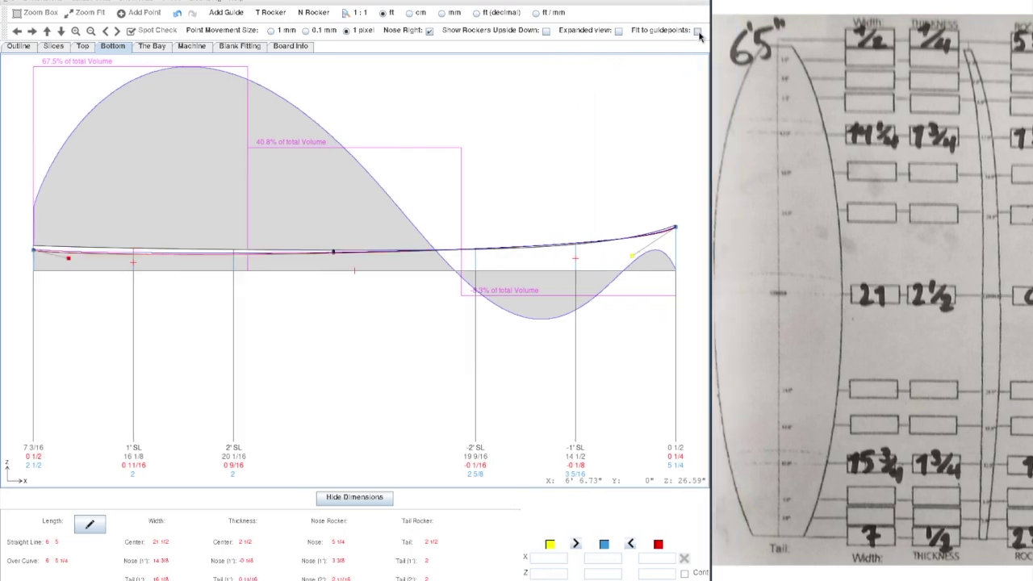
click(697, 32)
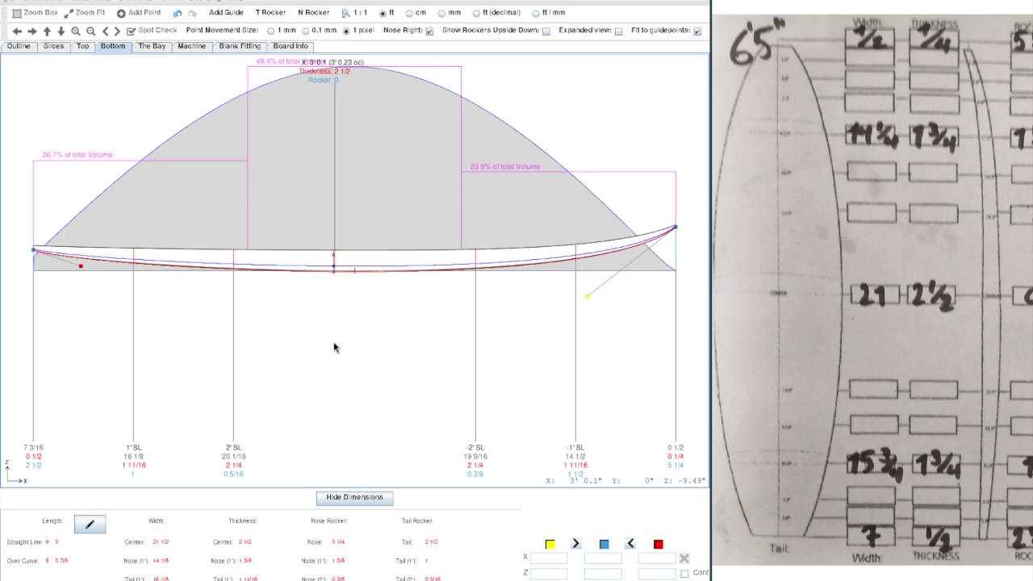
Step: Bring up the deck curve and narrow the drawing area to show more reference sheet
click(81, 46)
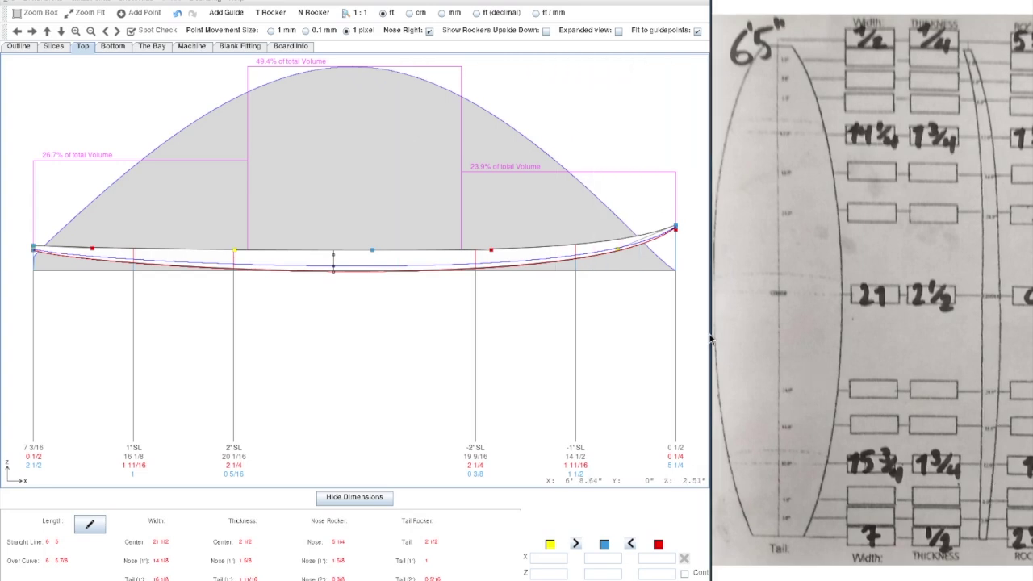
drag(711, 339, 696, 340)
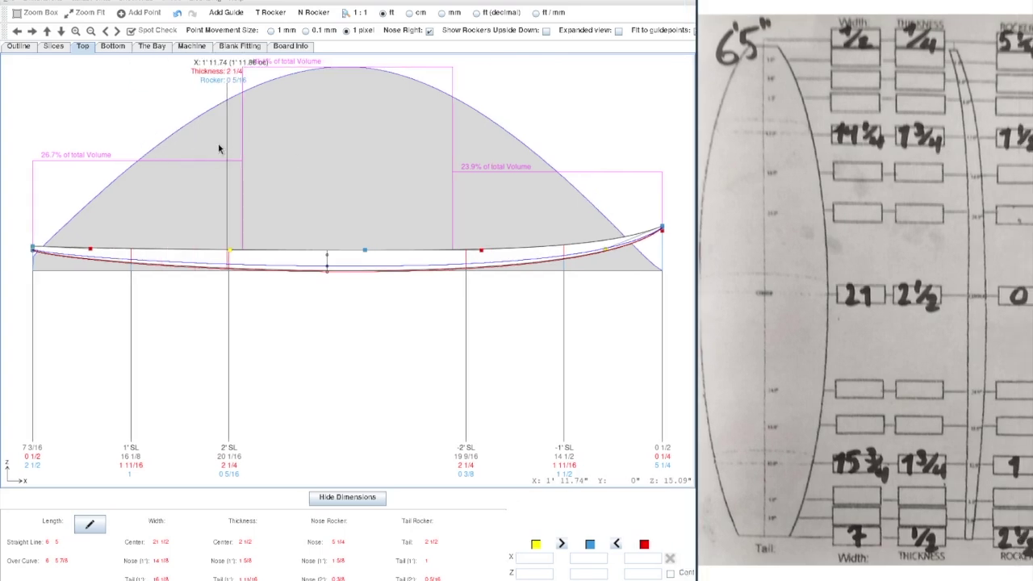
click(103, 2)
Step: Add a deck guide point of 2 3/4" at 1'0"
click(102, 16)
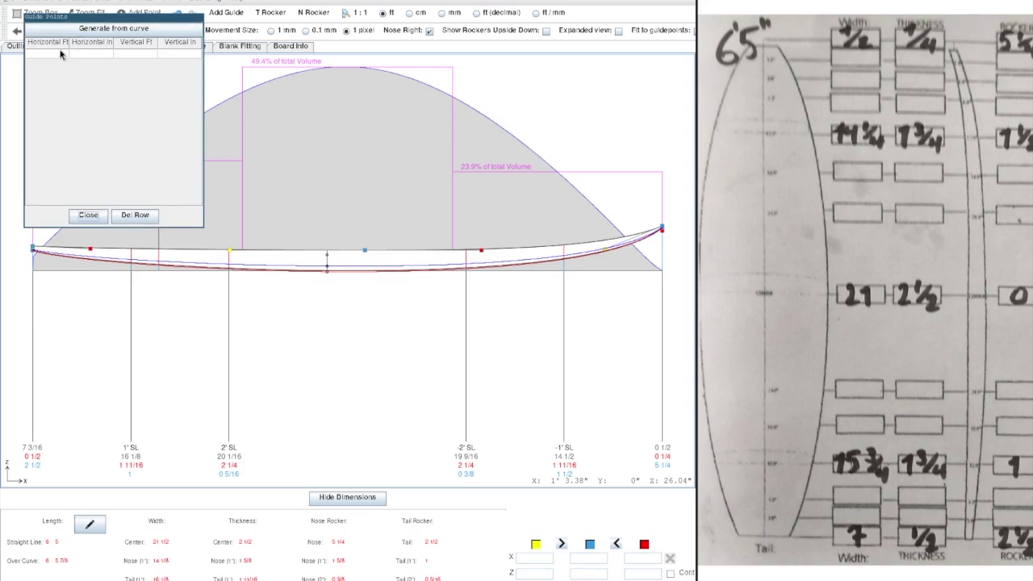
click(61, 53)
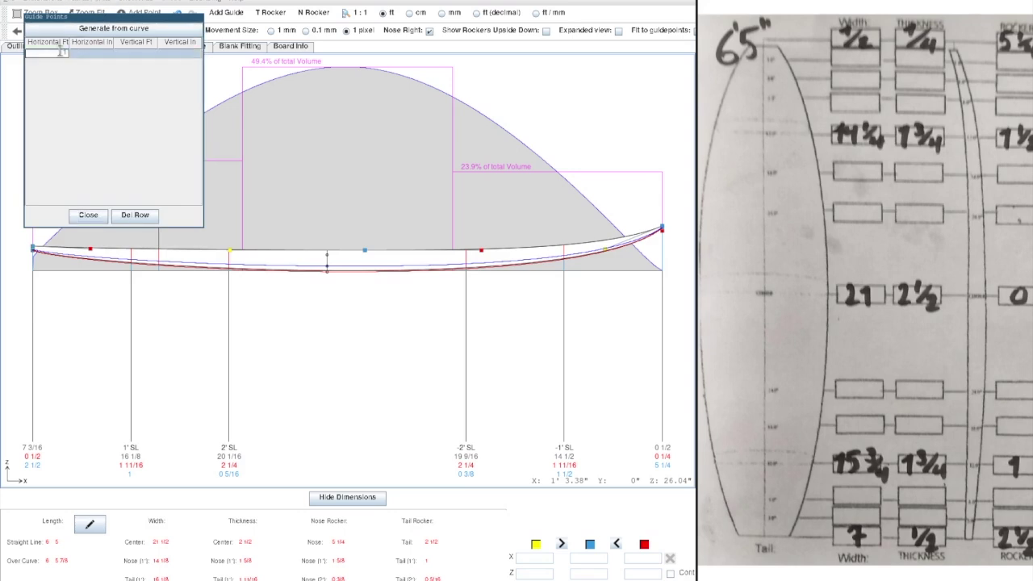
key(Tab)
key(Tab)
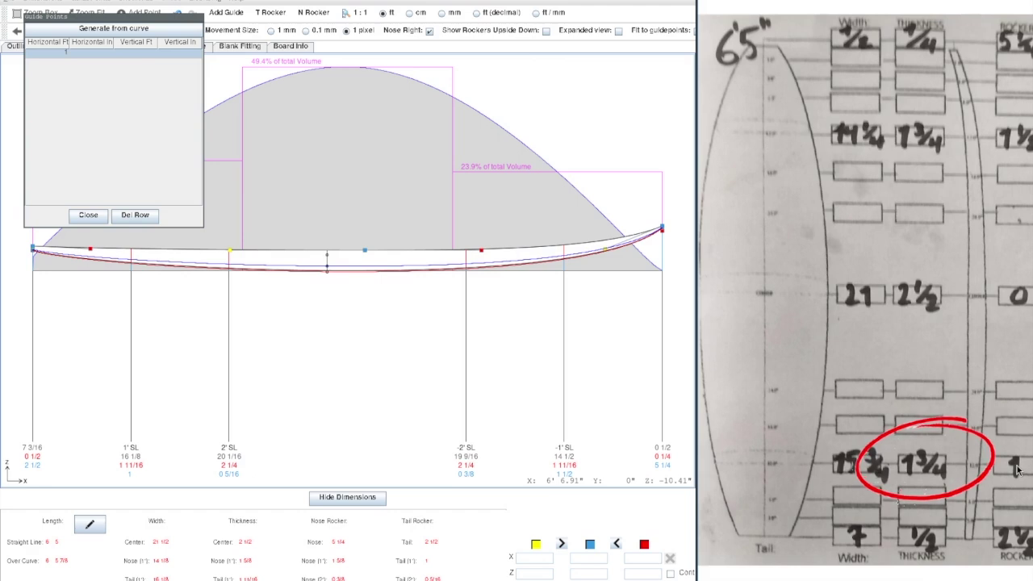
click(184, 83)
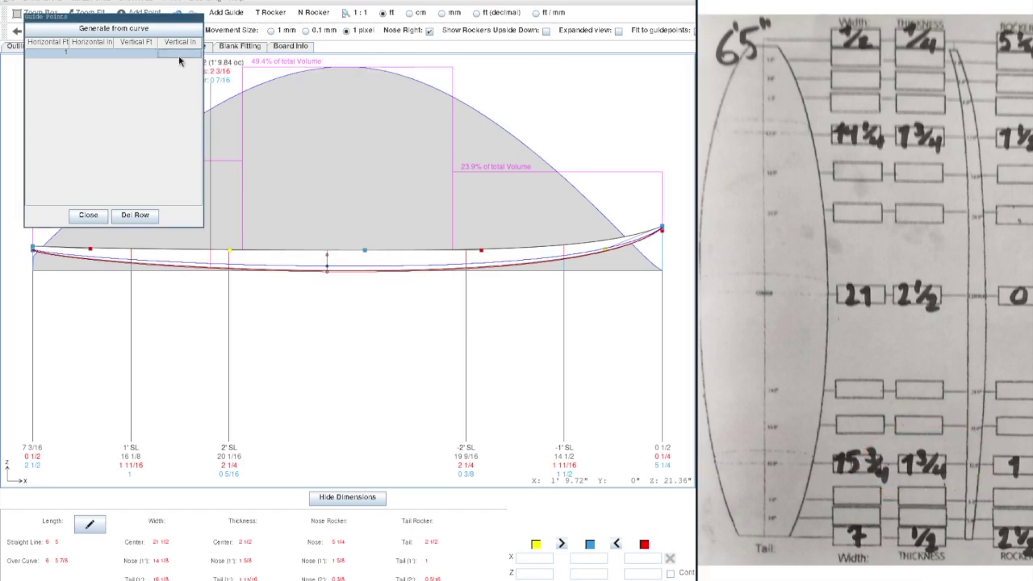
double_click(177, 53)
key(Return)
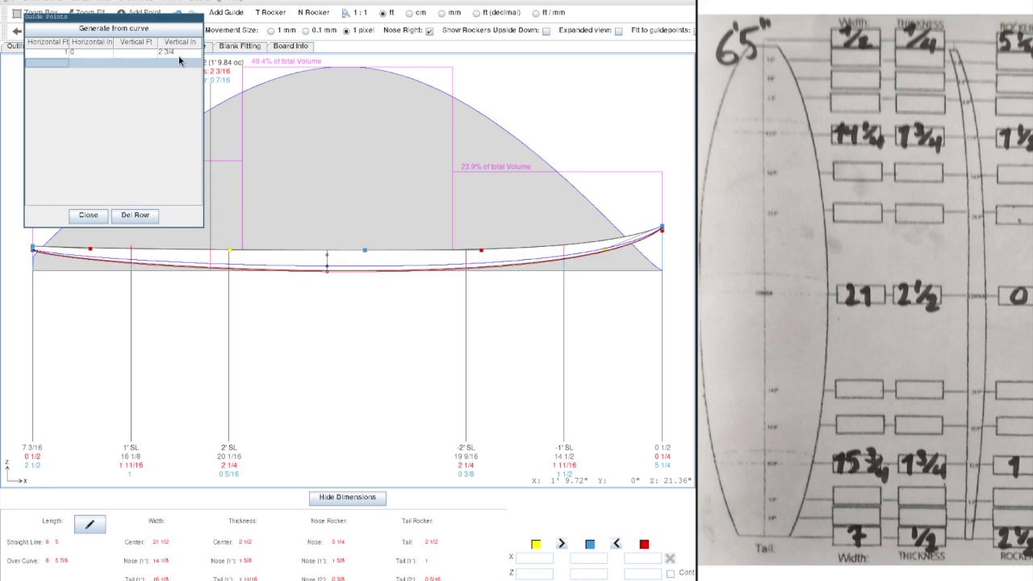
Step: Add a deck guide point of 2 1/2" at 3'2 1/2"
text(3)
key(Tab)
text(2 1/2)
key(Tab)
key(Tab)
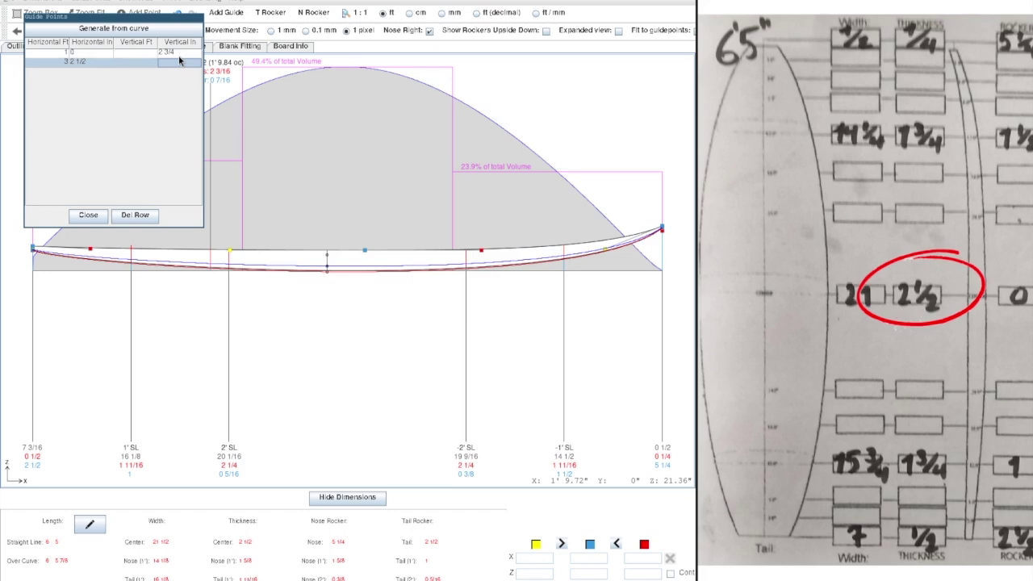
text(2 1/)
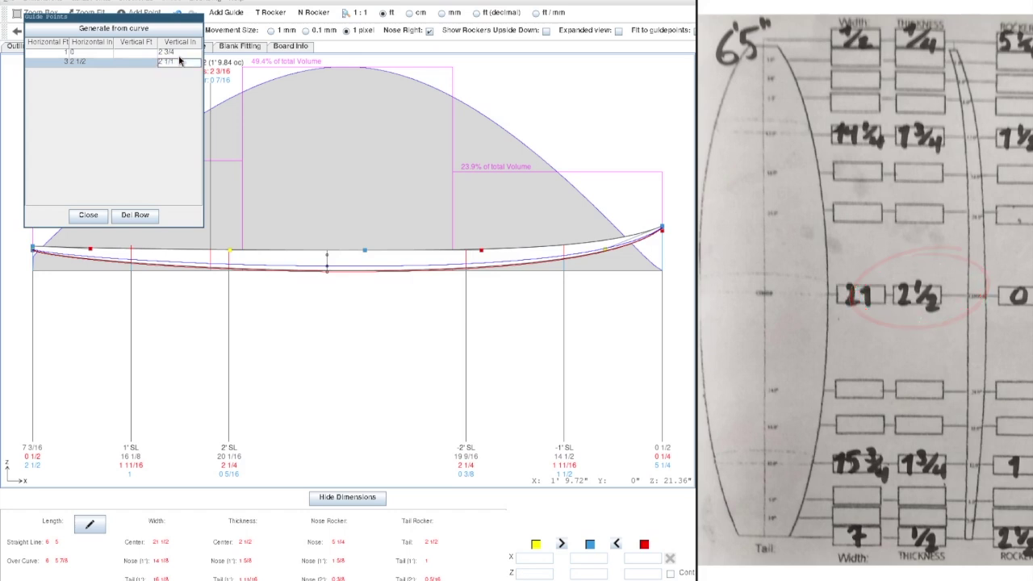
text(2)
key(Return)
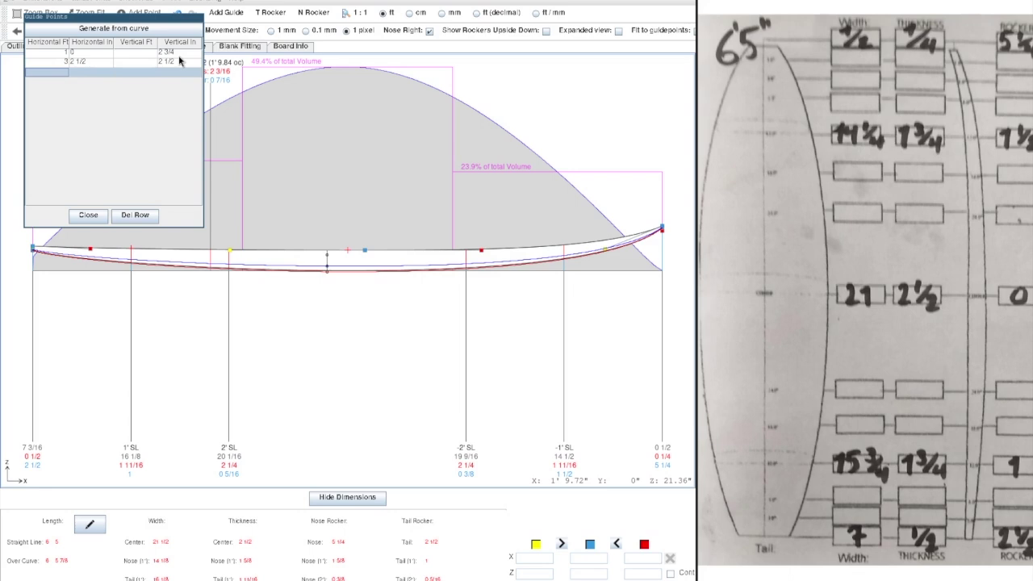
Step: Add a deck guide point of 3 1/4" at 5'5" and close the table
text(5)
key(Tab)
text(5)
key(Tab)
key(Tab)
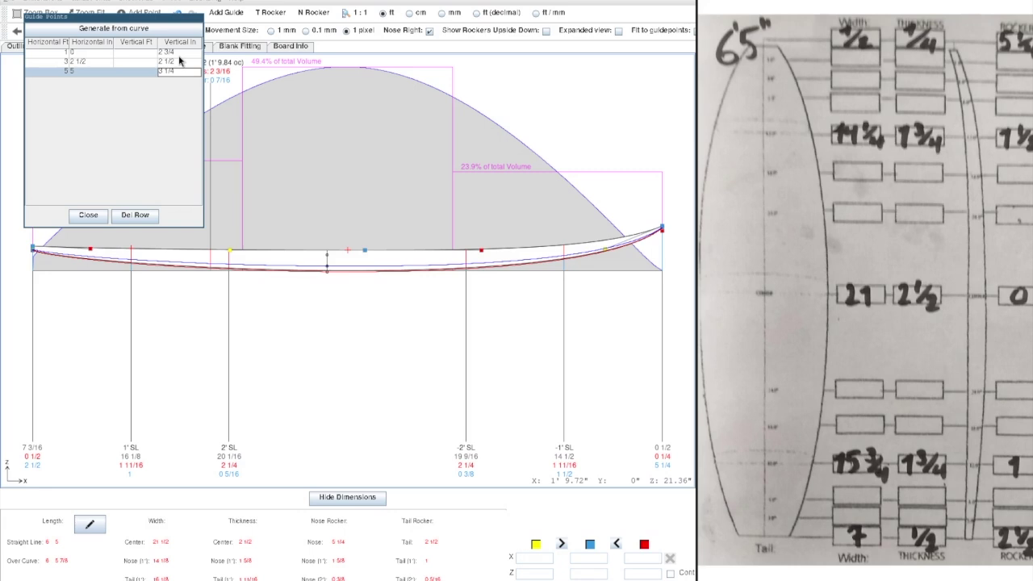
click(96, 217)
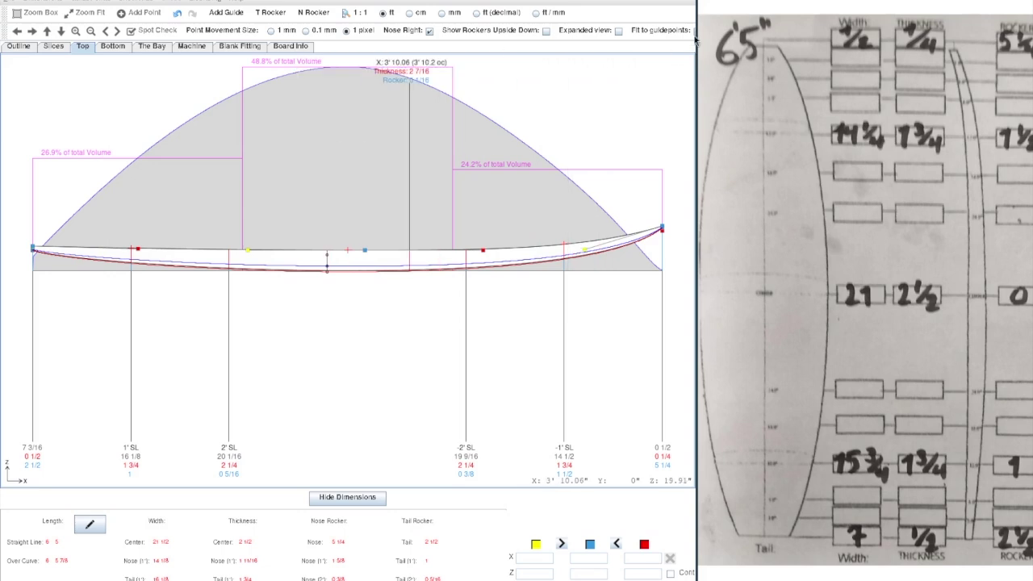
Step: Delete the middle deck control point, fit the deck to its guide points, and view the board in 3D
drag(698, 51, 703, 51)
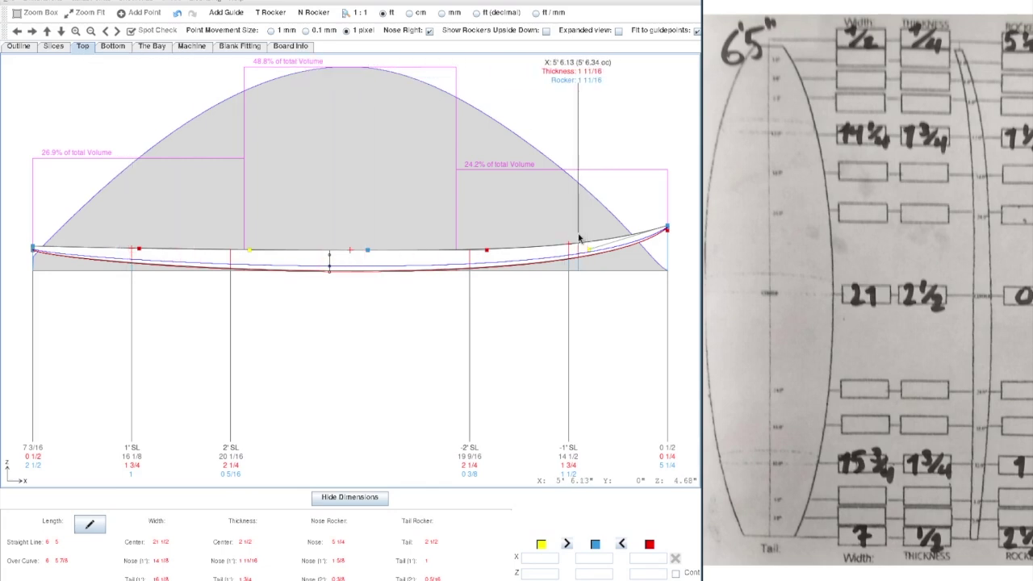
click(367, 250)
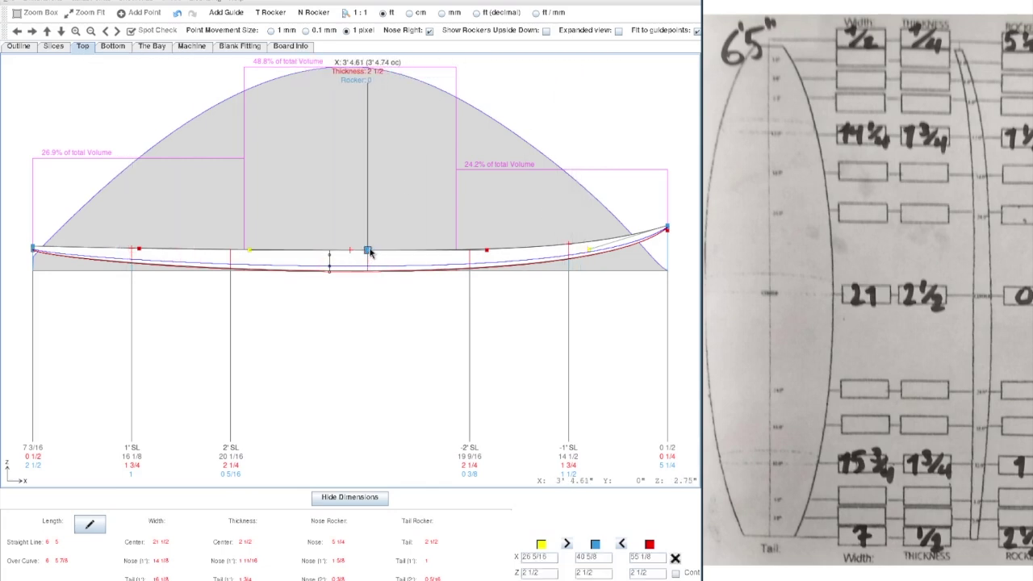
click(675, 558)
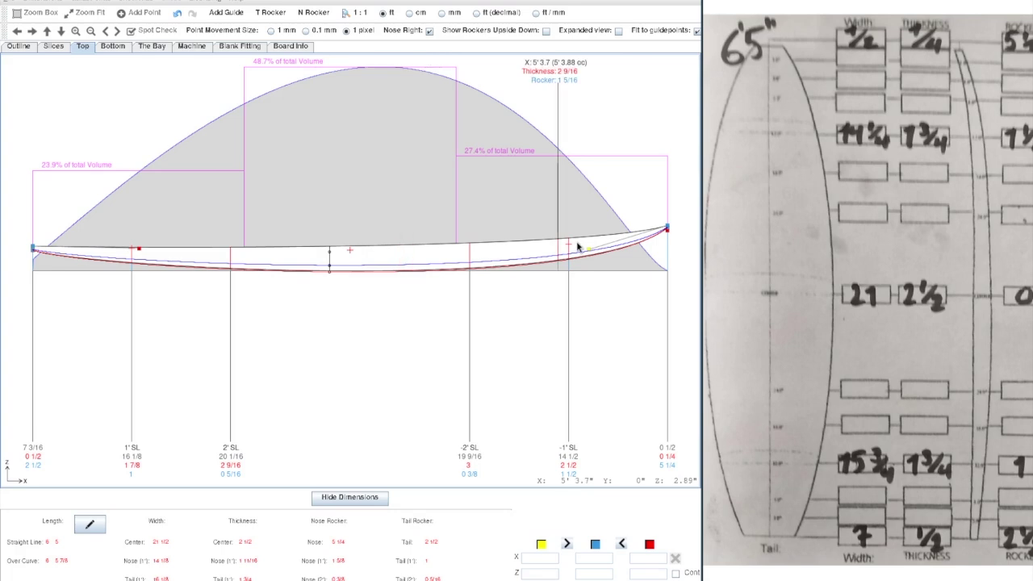
click(696, 32)
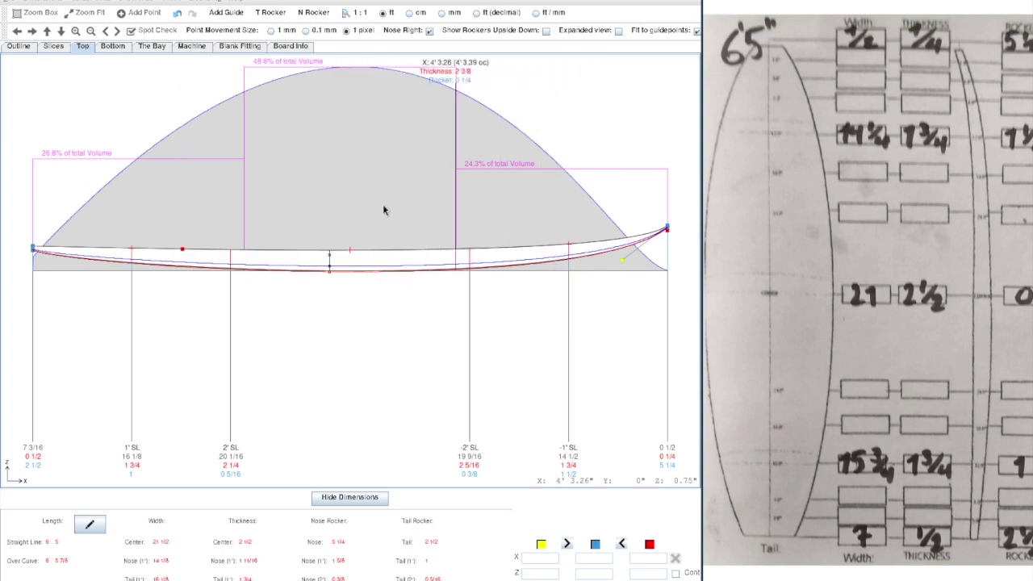
click(151, 46)
Step: Orbit the 3D board to view its nose and side, then show the bottom rocker profile
drag(384, 347, 256, 497)
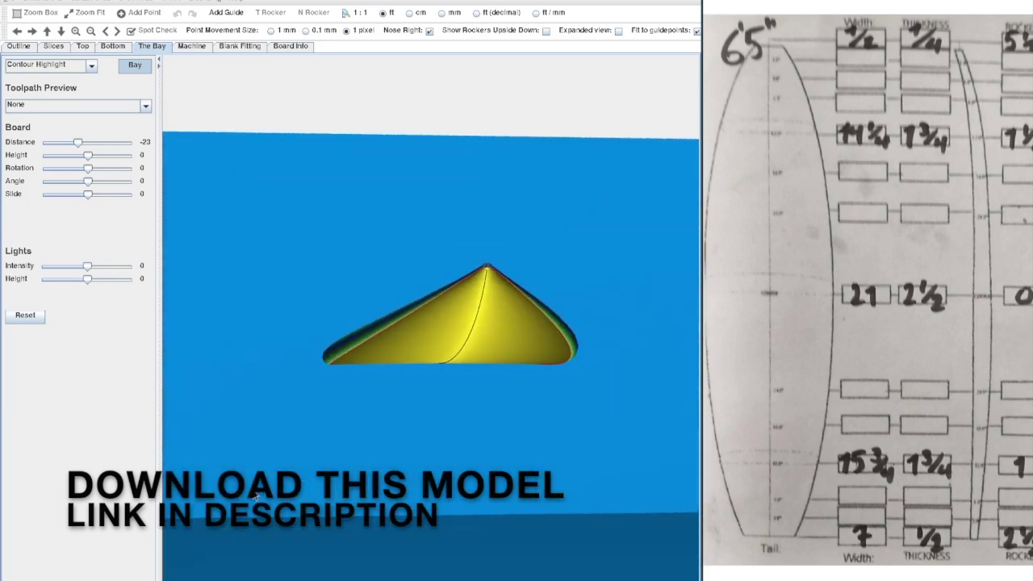
drag(538, 353, 511, 346)
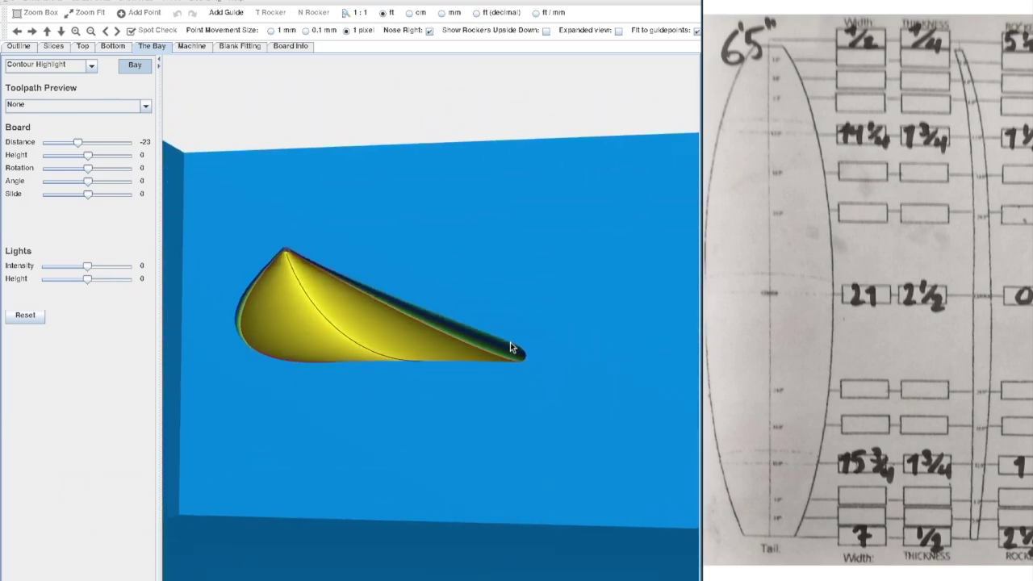
click(112, 46)
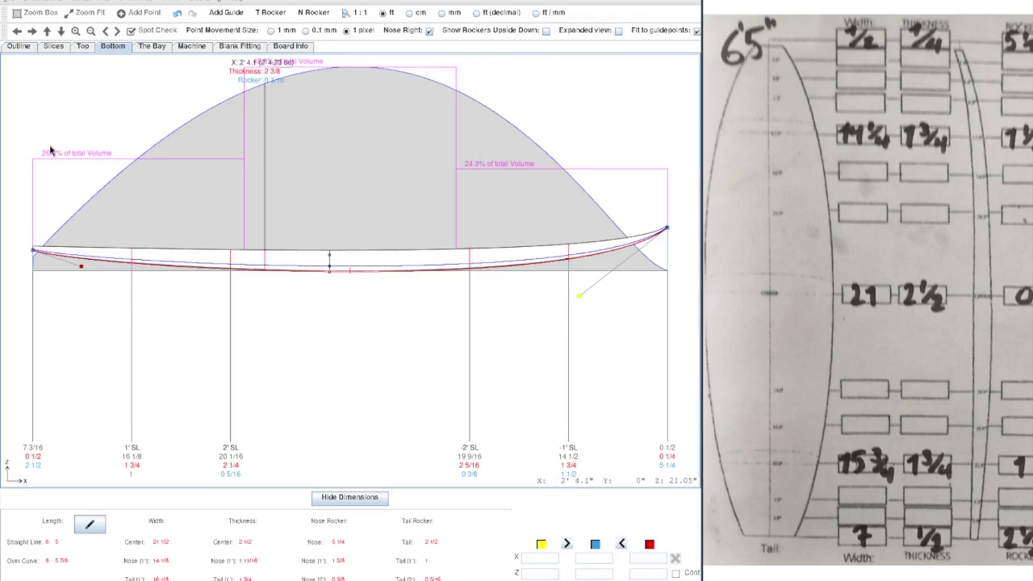
Step: Show the board's outline plan shape with an empty width guide point table
click(19, 46)
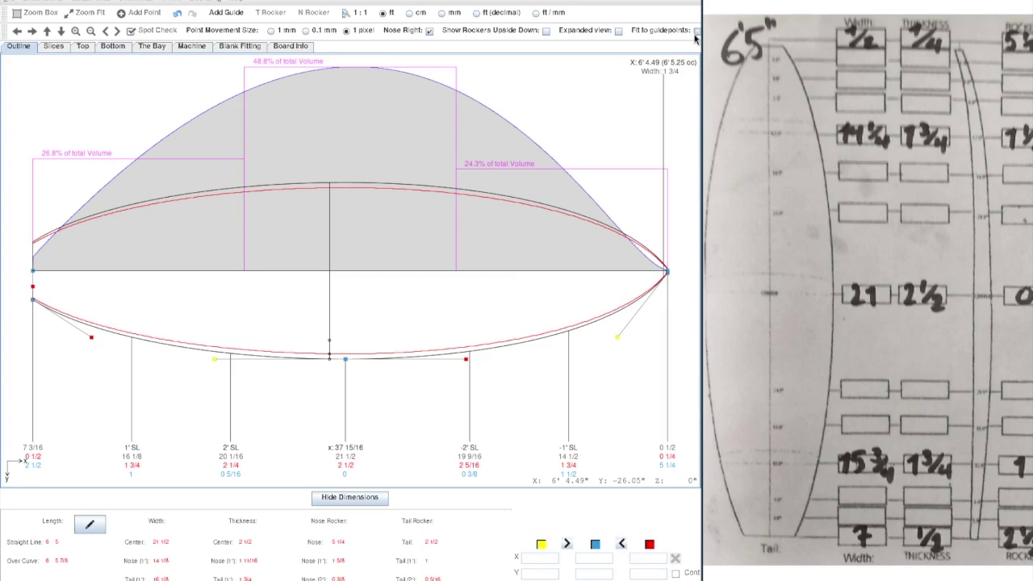
click(92, 14)
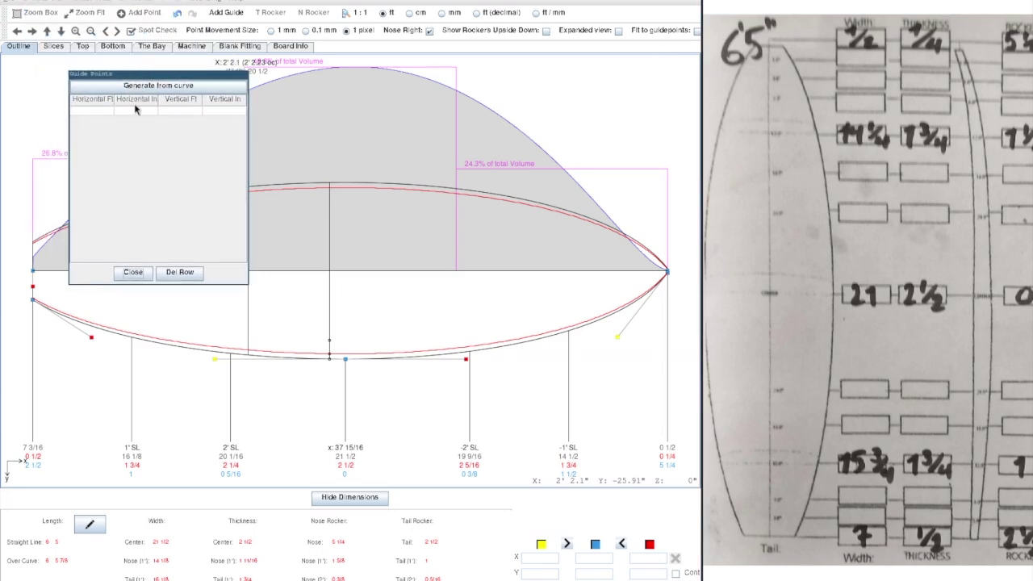
Step: Enter the first width guide points: 3 1/2 at the start and 7 7/8 at 1 ft
click(86, 113)
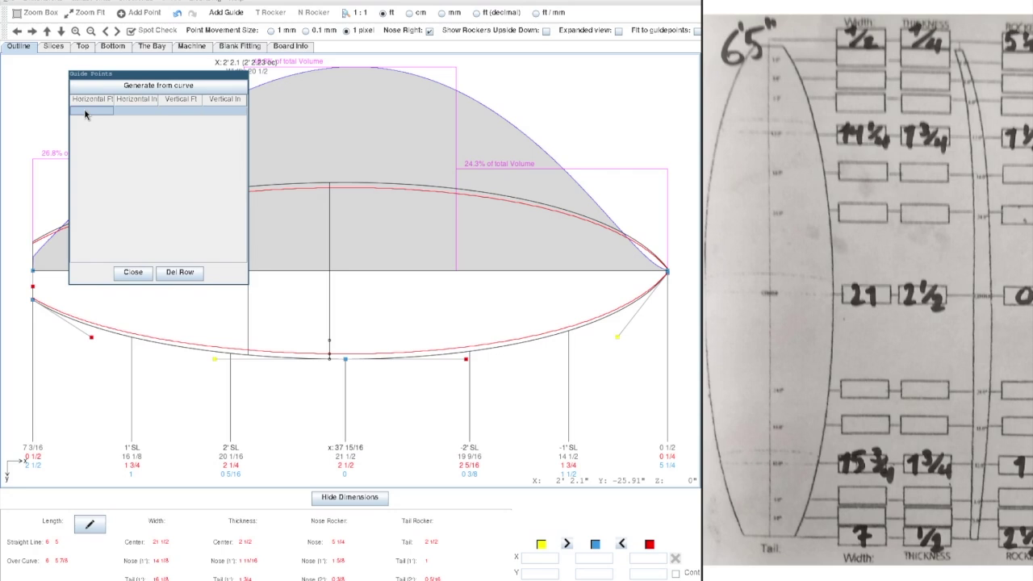
key(Tab)
key(Tab)
key(Tab)
text(3 17)
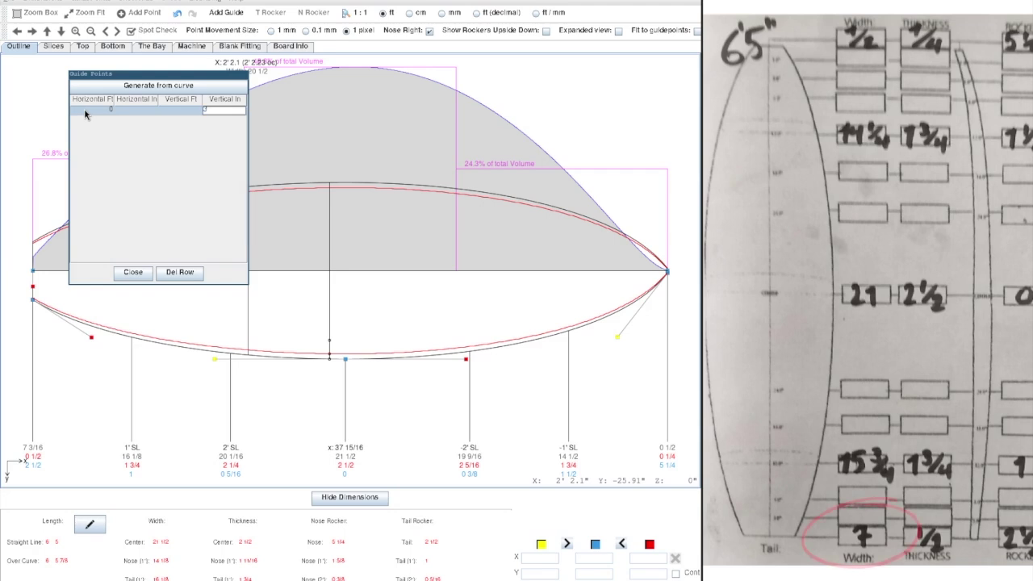
text(2)
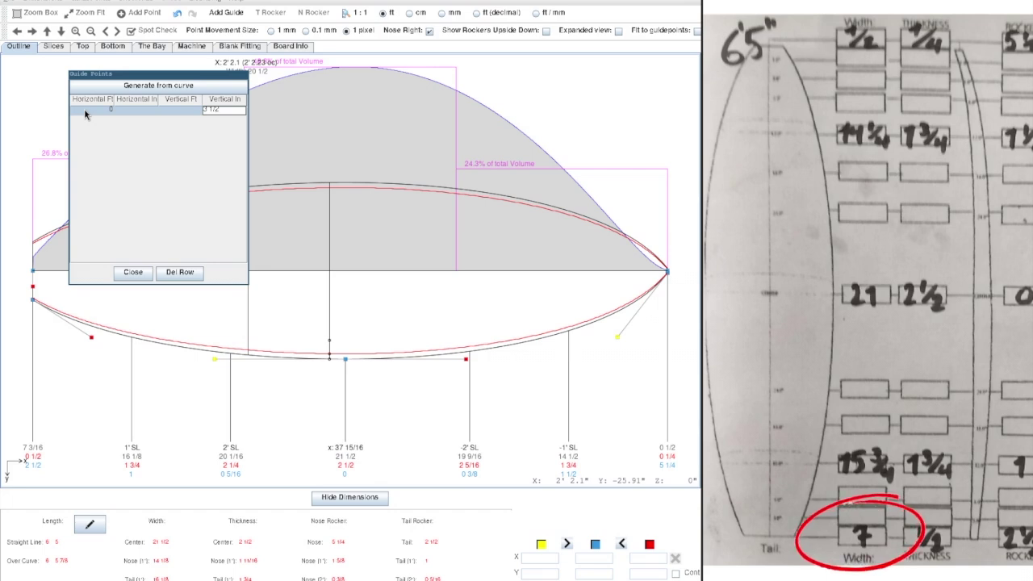
key(Return)
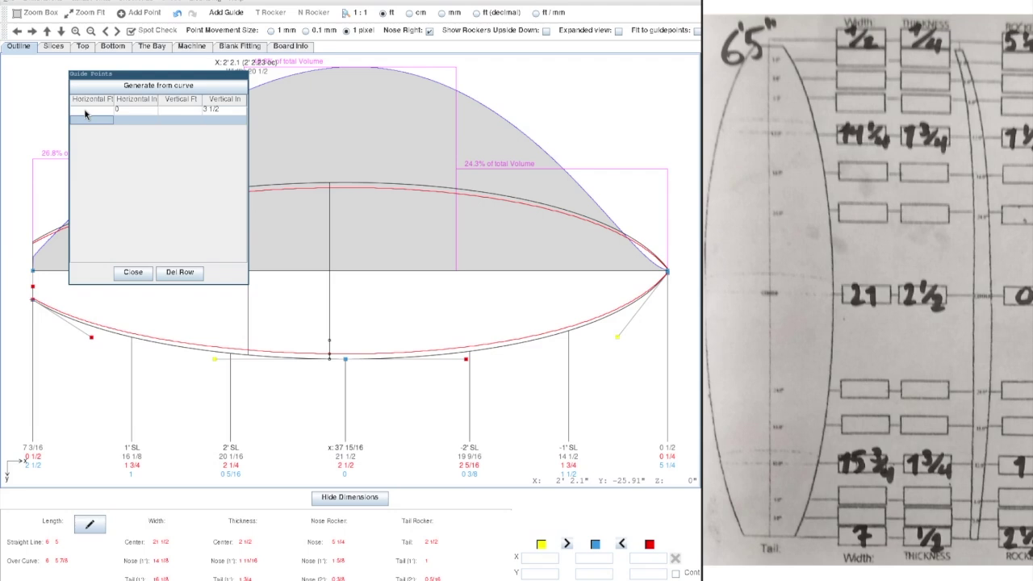
text(1)
key(Tab)
key(Tab)
key(Tab)
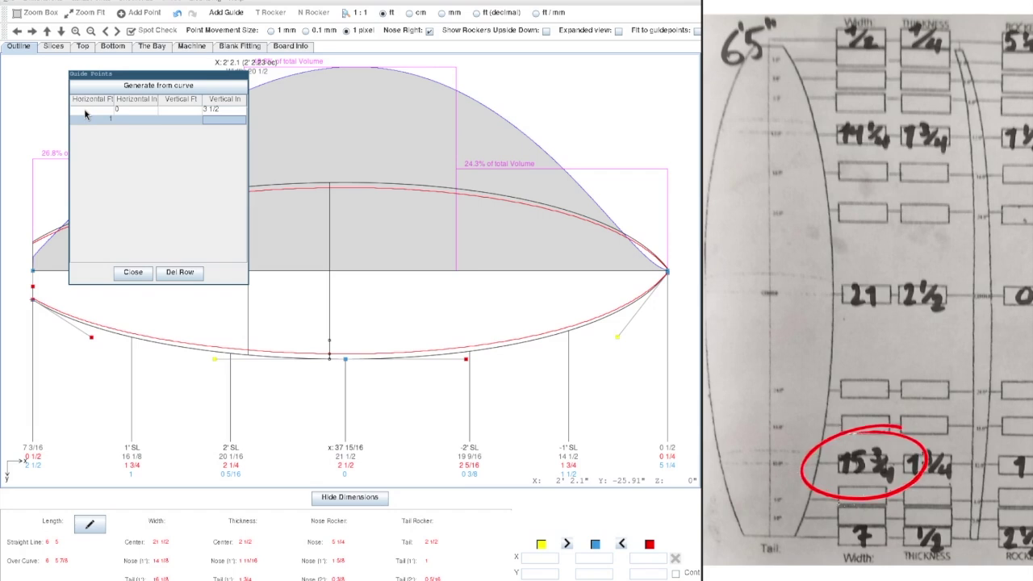
text(1 7/8)
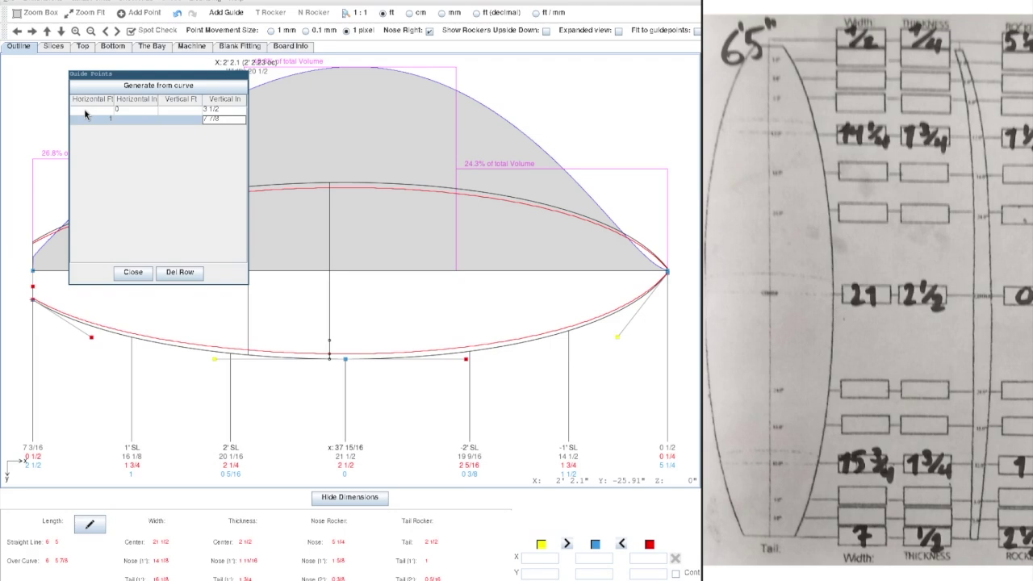
key(Return)
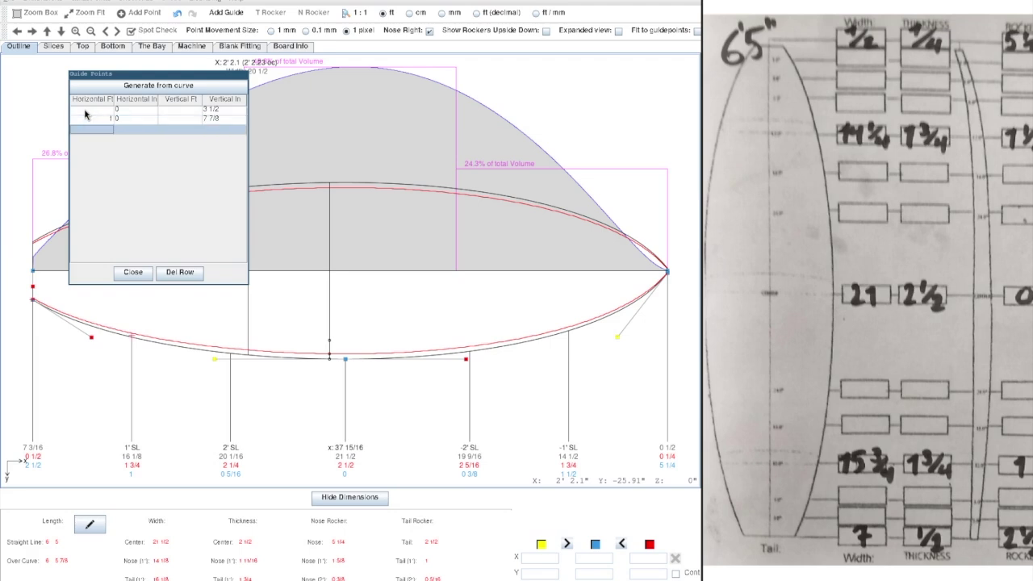
Step: Add width points of 10 1/2 at 3 ft 2 1/2 in and 7 1/8 at 5 ft 5 in
text(3)
key(Tab)
text(2 1/2)
key(Tab)
key(Tab)
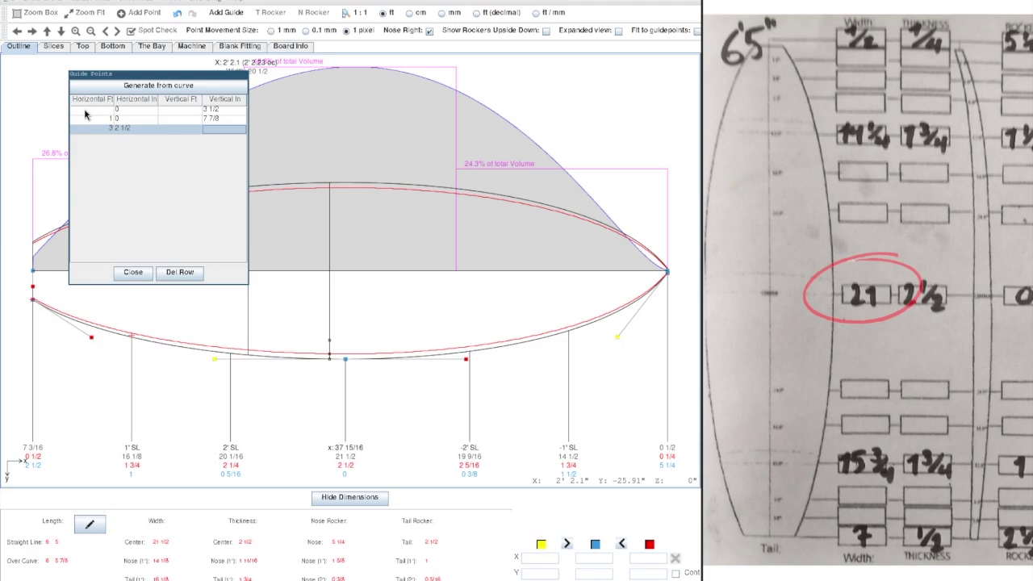
text(10 1/2)
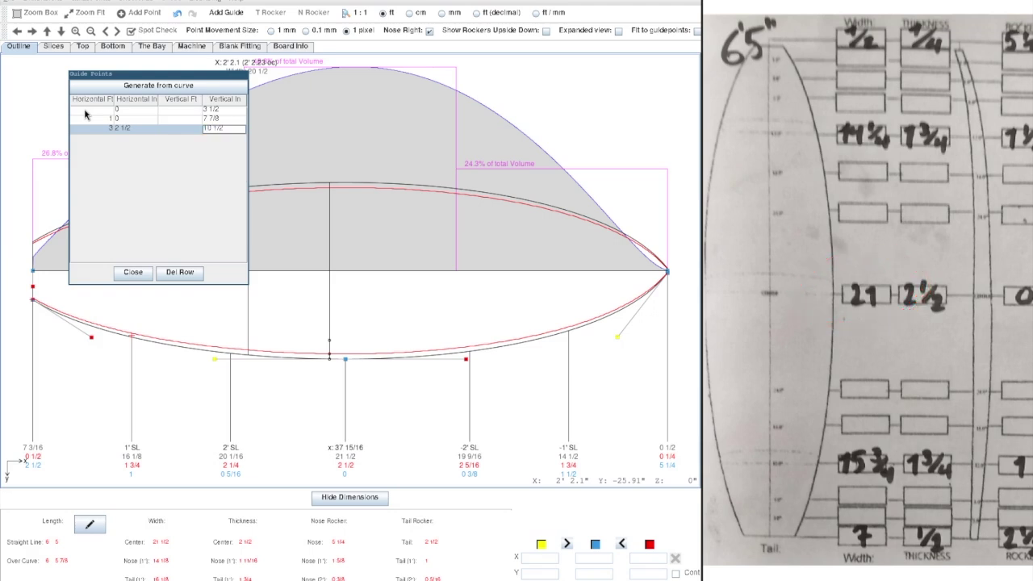
key(Return)
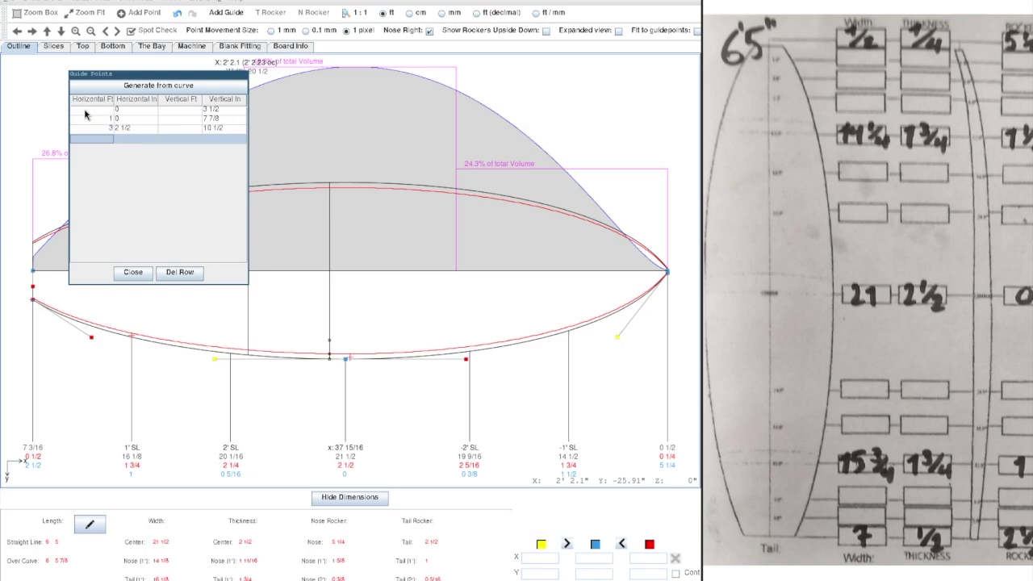
text(5)
key(Tab)
text(5)
key(Tab)
key(Tab)
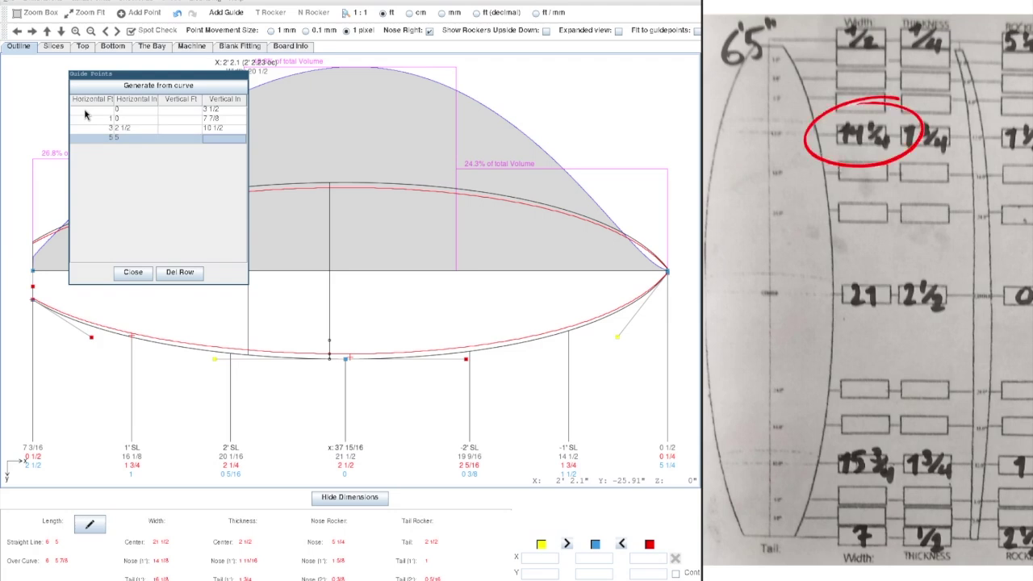
text(1 1/8)
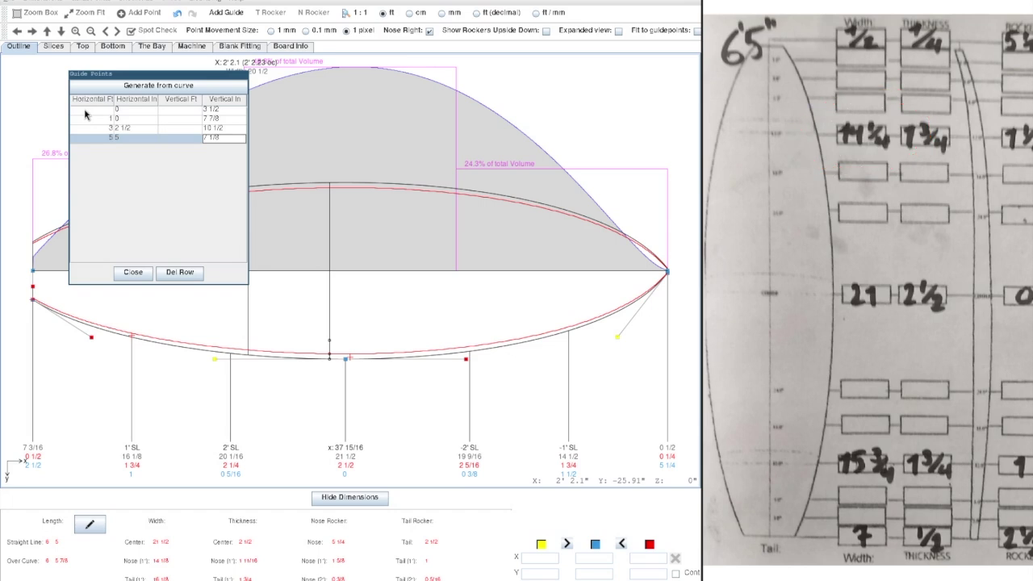
key(Return)
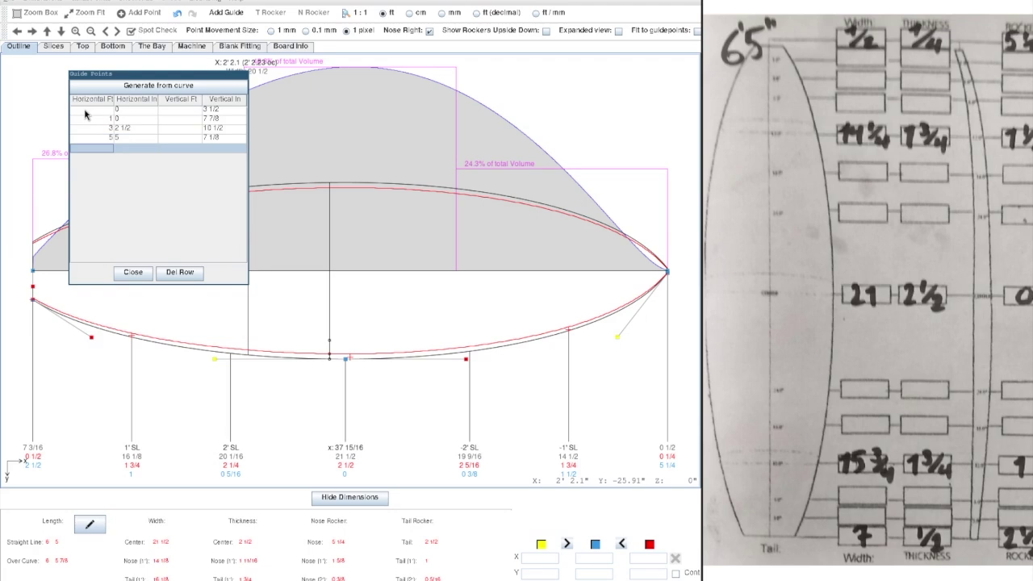
Step: Add a final 1/4 in width guide point at 6 ft 6 in
text(6)
key(Tab)
text(6)
key(Tab)
key(Tab)
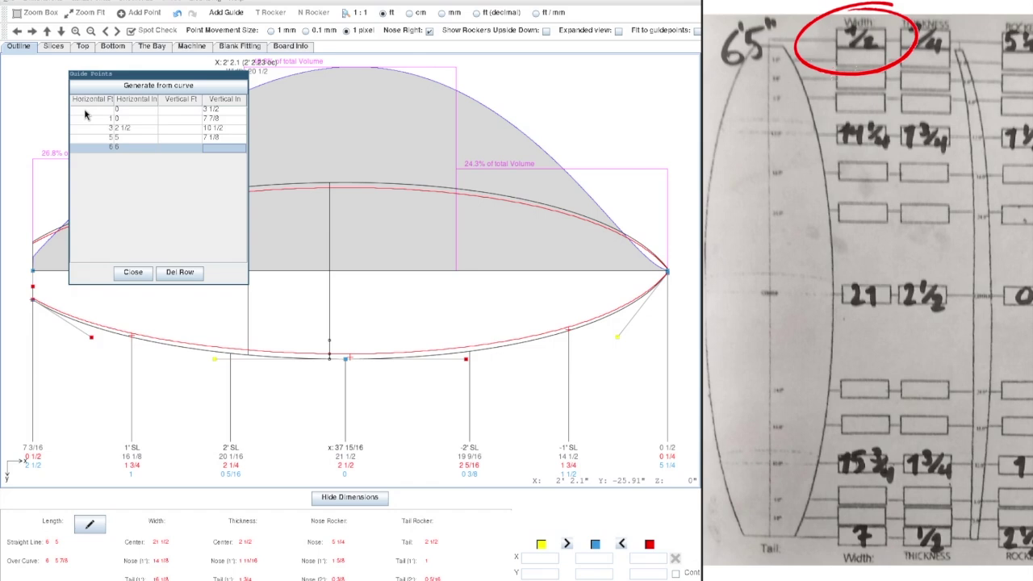
text(1/4)
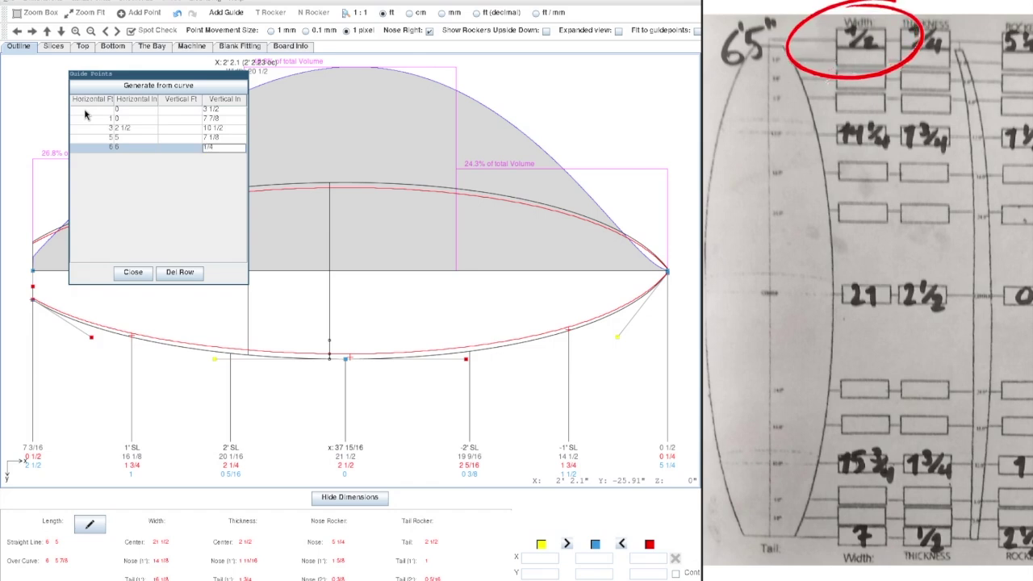
key(Return)
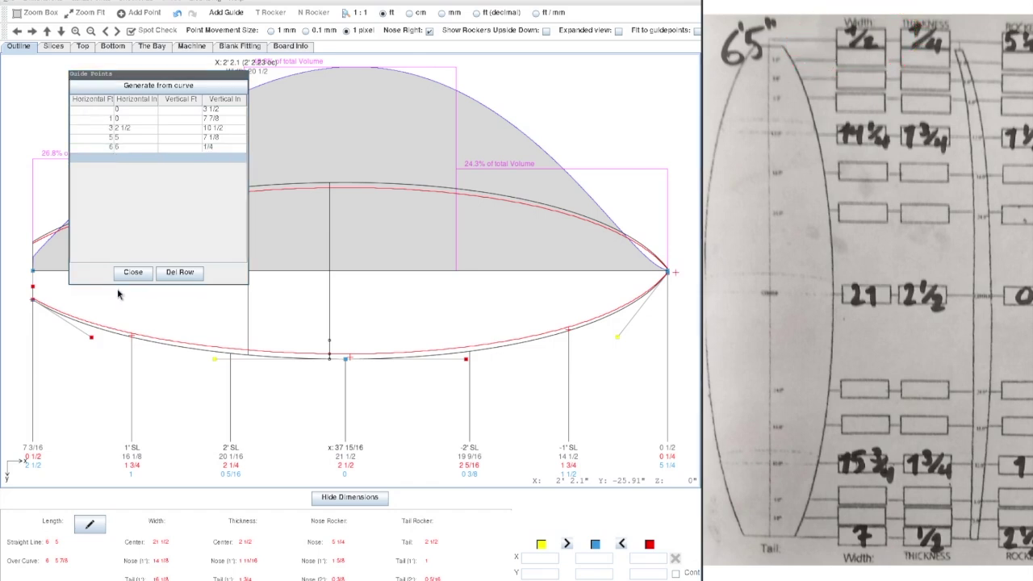
Step: Correct the last guide point's position to 6 ft 6.5 in and close the table
click(132, 273)
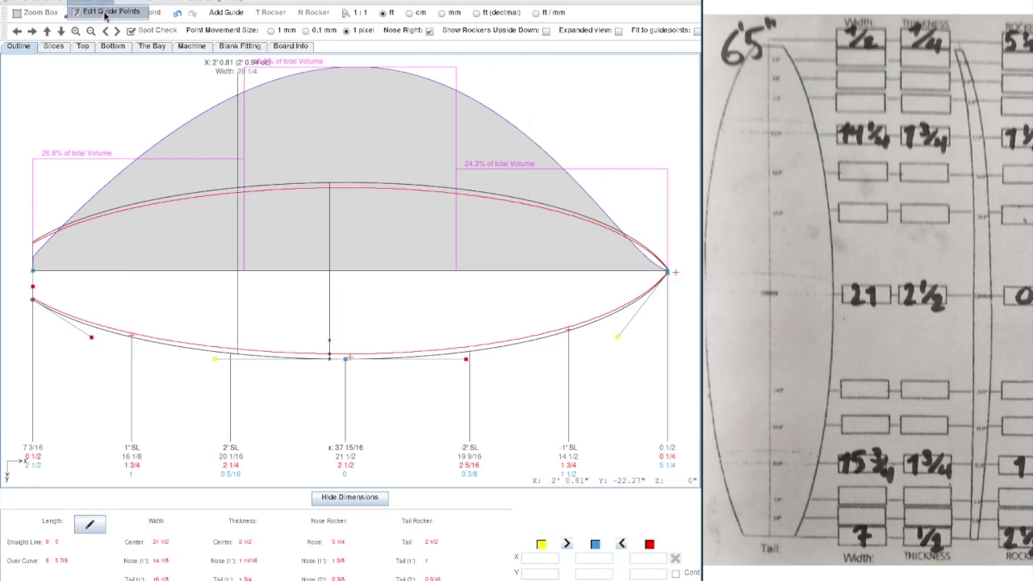
click(105, 13)
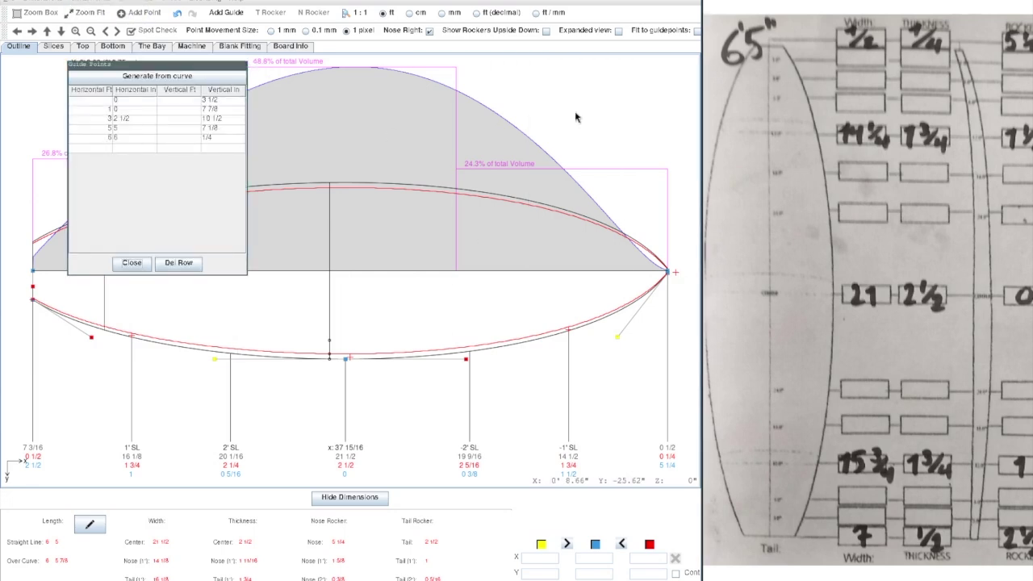
click(146, 138)
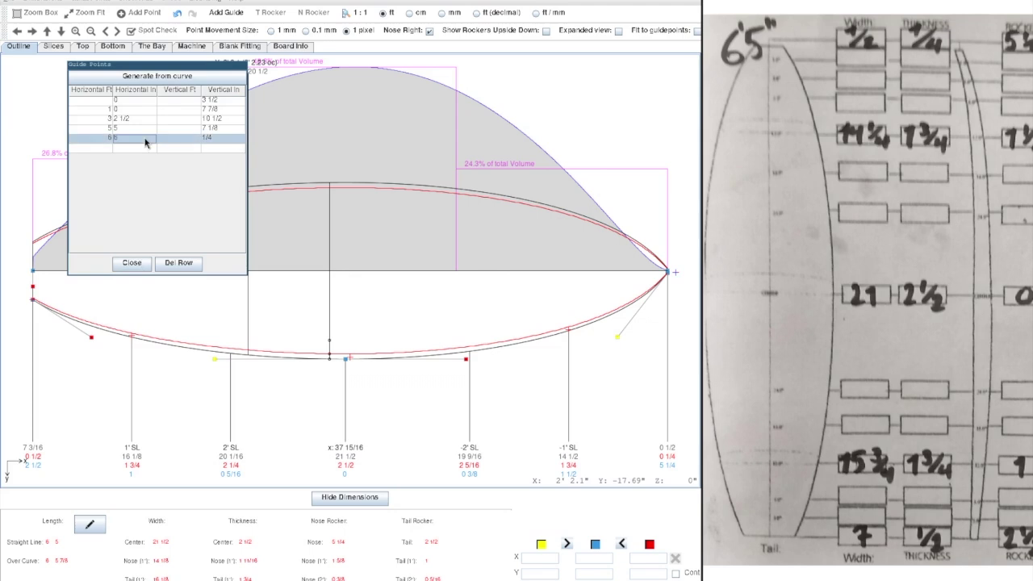
double_click(143, 138)
text(.5)
click(131, 263)
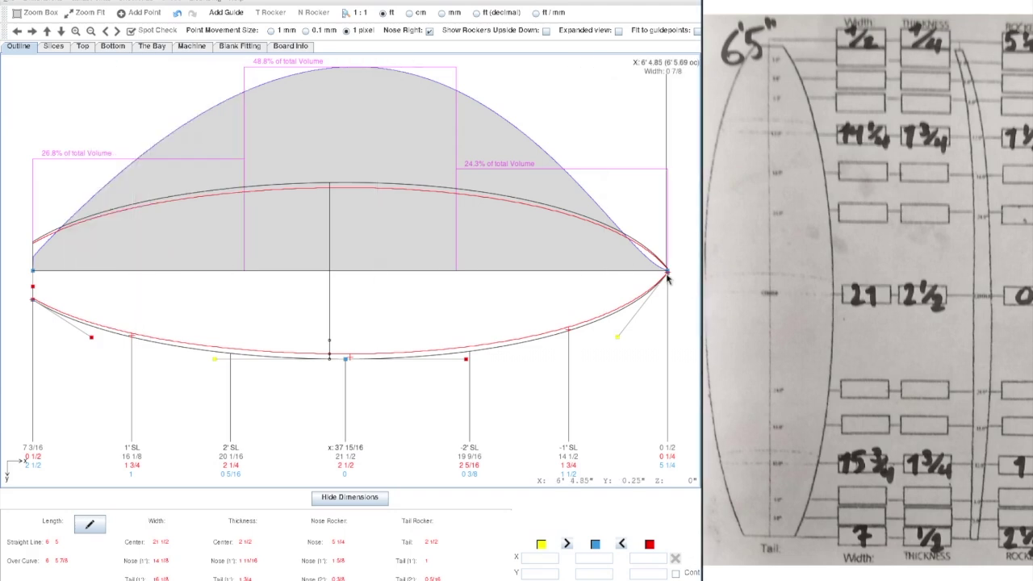
click(33, 302)
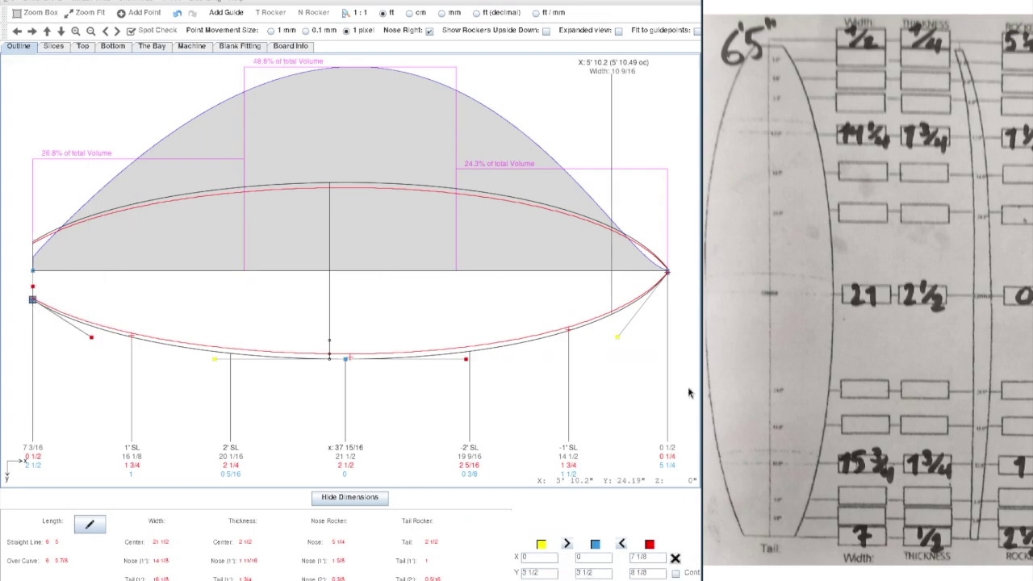
Step: Select the outline's nose and tail points and tick Fit to guidepoints
click(667, 274)
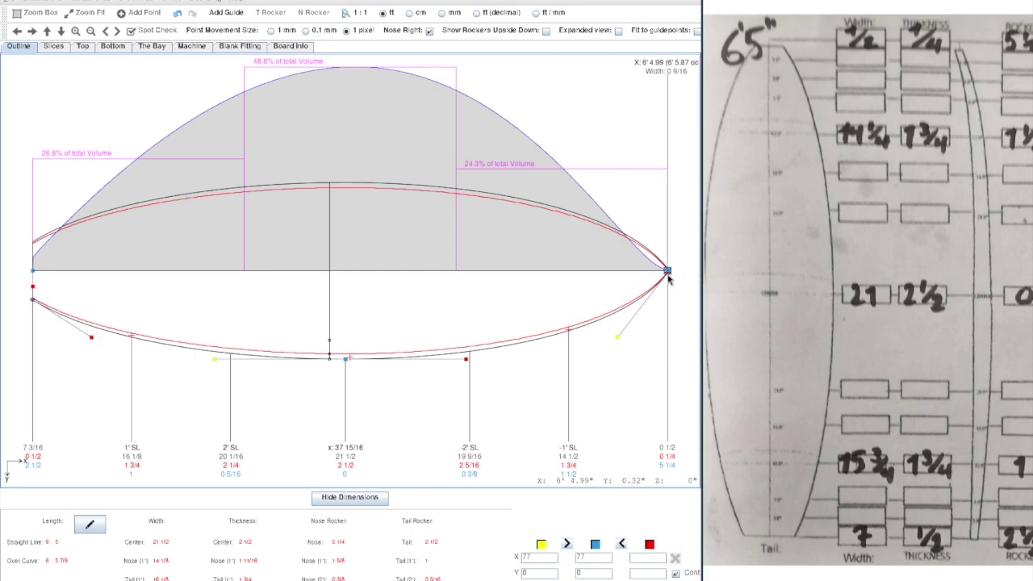
click(23, 14)
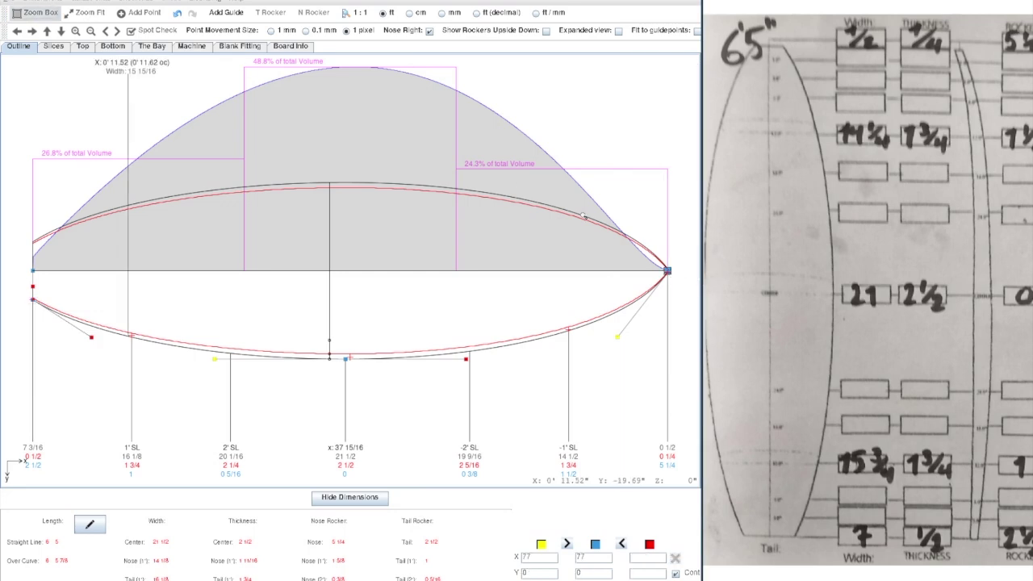
drag(652, 251, 683, 294)
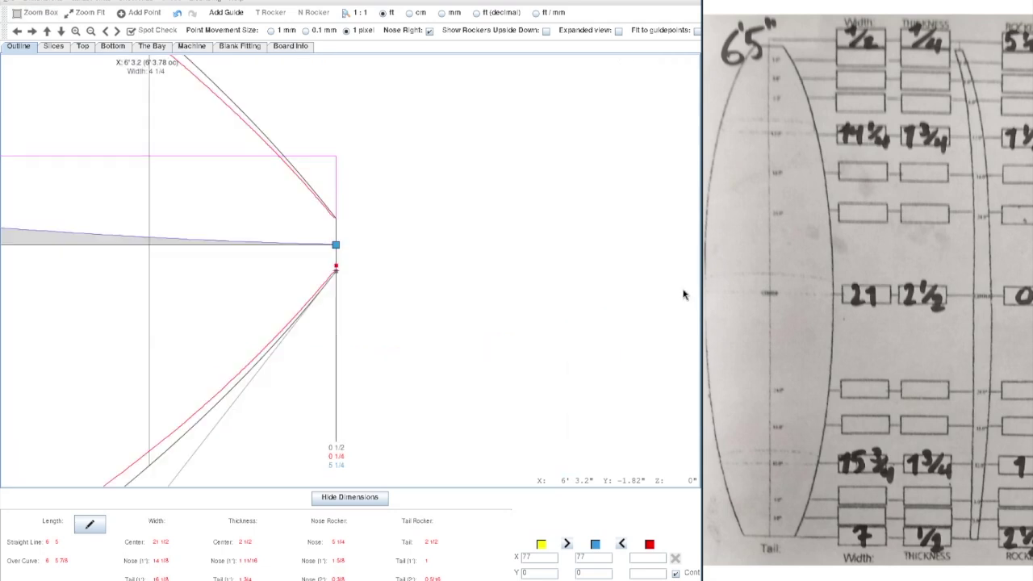
click(337, 274)
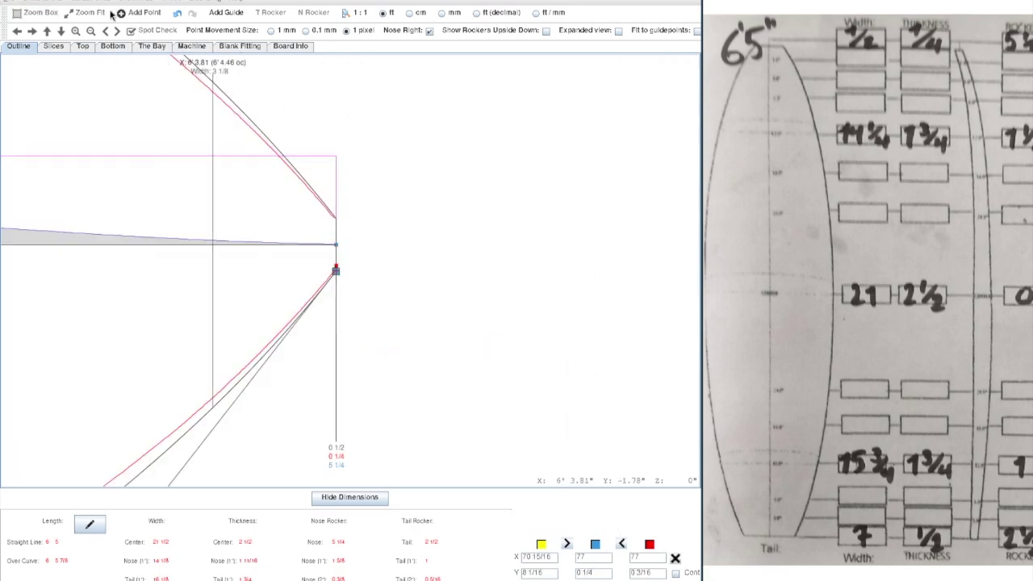
click(86, 13)
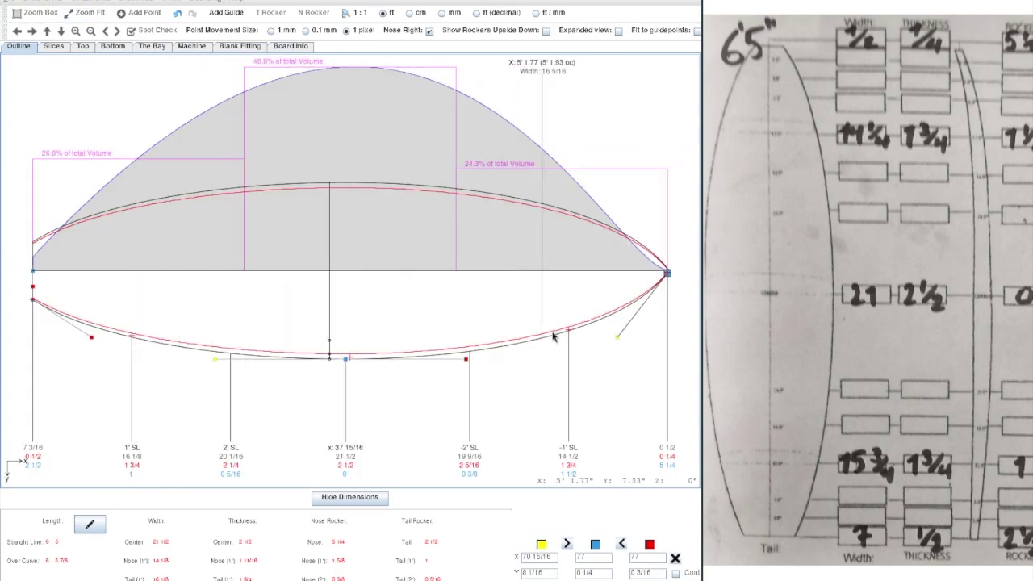
click(698, 31)
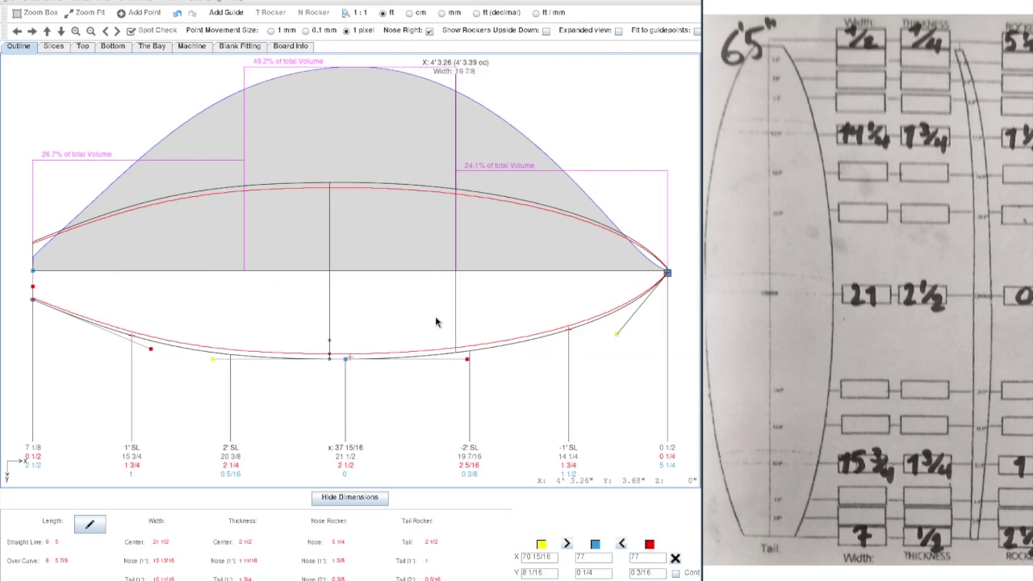
Step: Delete the bottom-centre outline control point and refit, giving a 21 in centre width
click(345, 359)
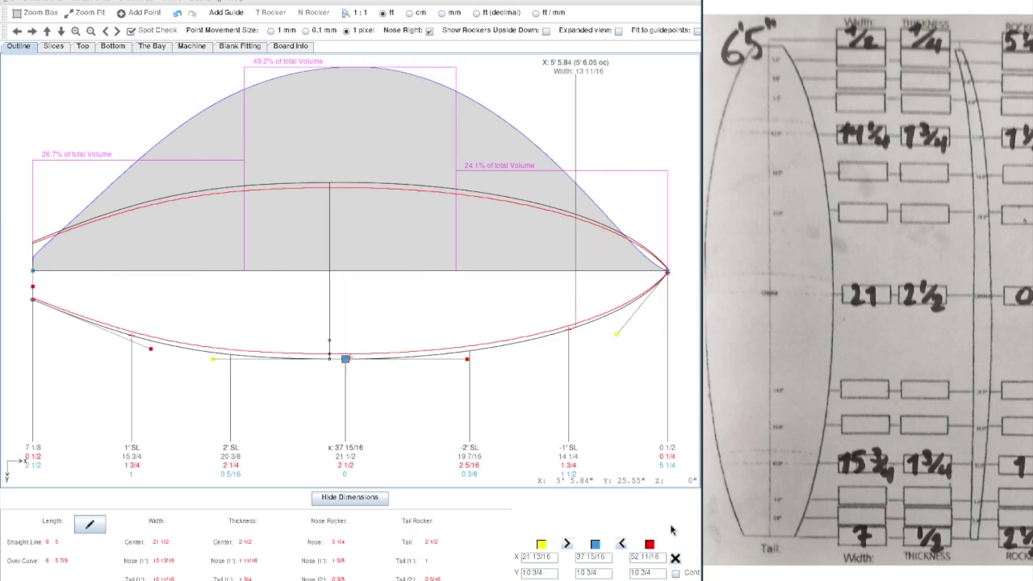
click(675, 559)
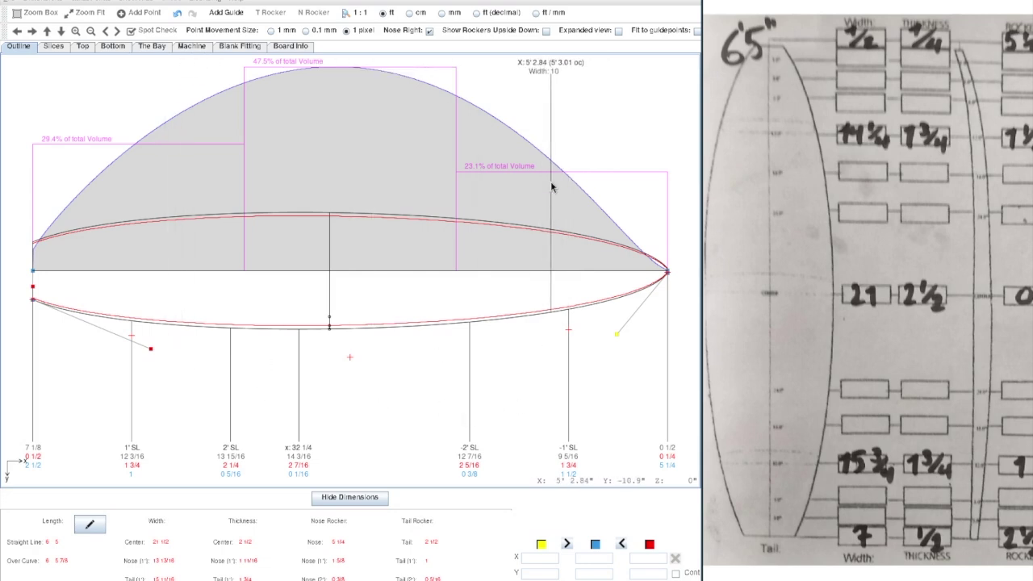
click(695, 35)
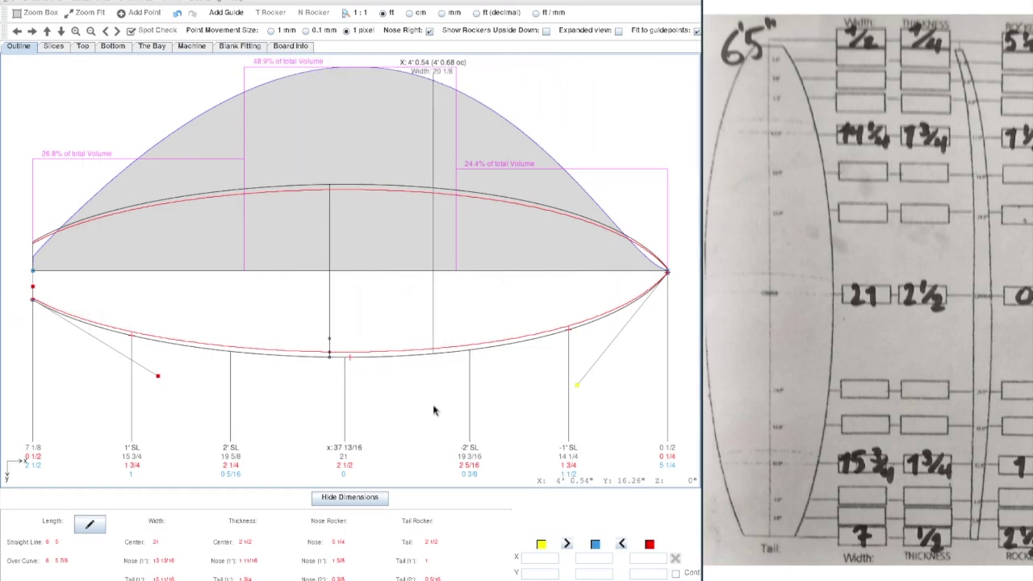
Step: Rotate the board in the 3D bay from a deck view to a low side-on rail view
click(149, 47)
drag(419, 340, 513, 419)
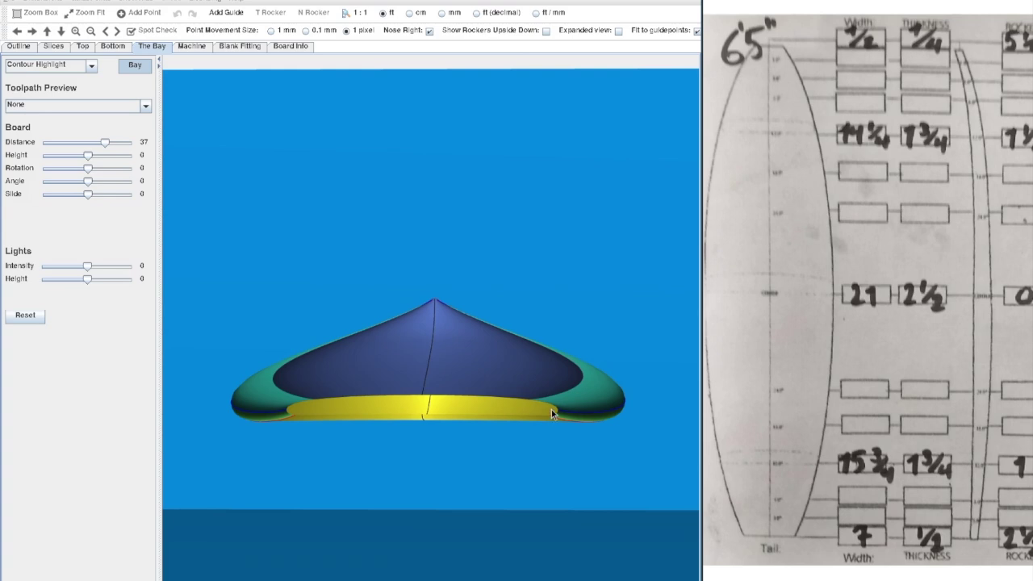
drag(541, 418, 421, 418)
drag(555, 421, 355, 376)
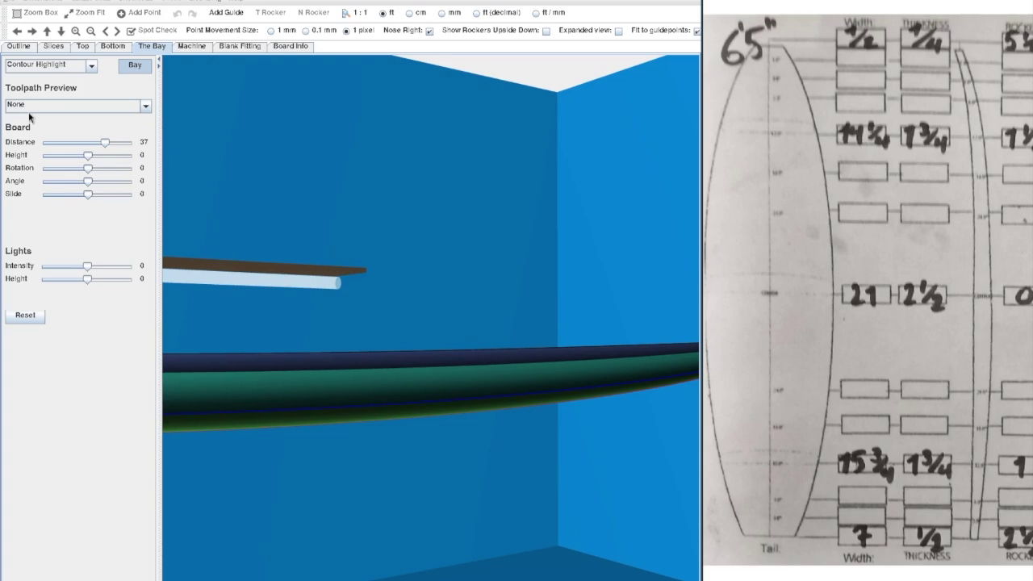
Step: Show the 3 ft centre slice cross-section, 21 in wide and 2 1/2 in thick
click(51, 47)
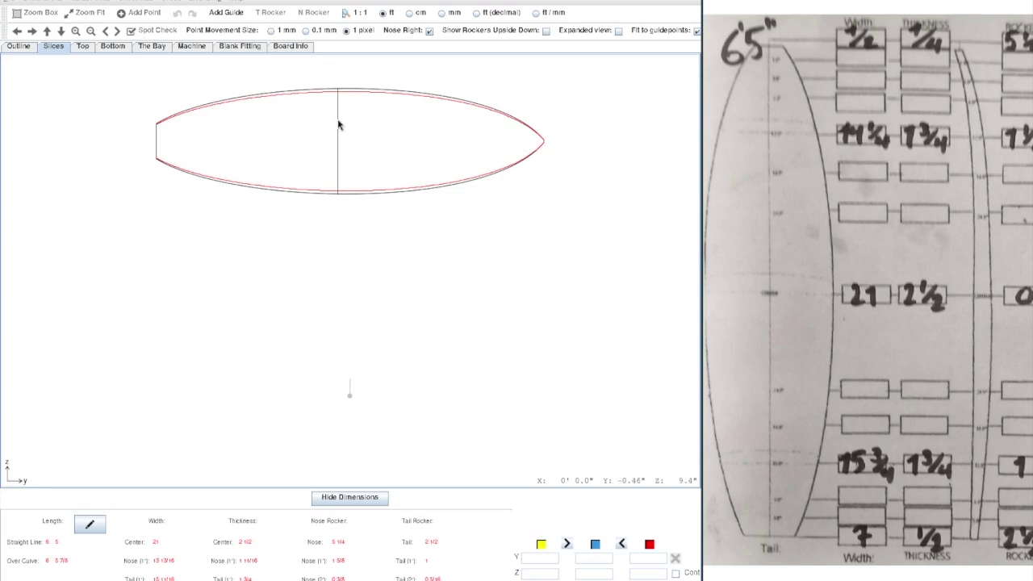
click(337, 162)
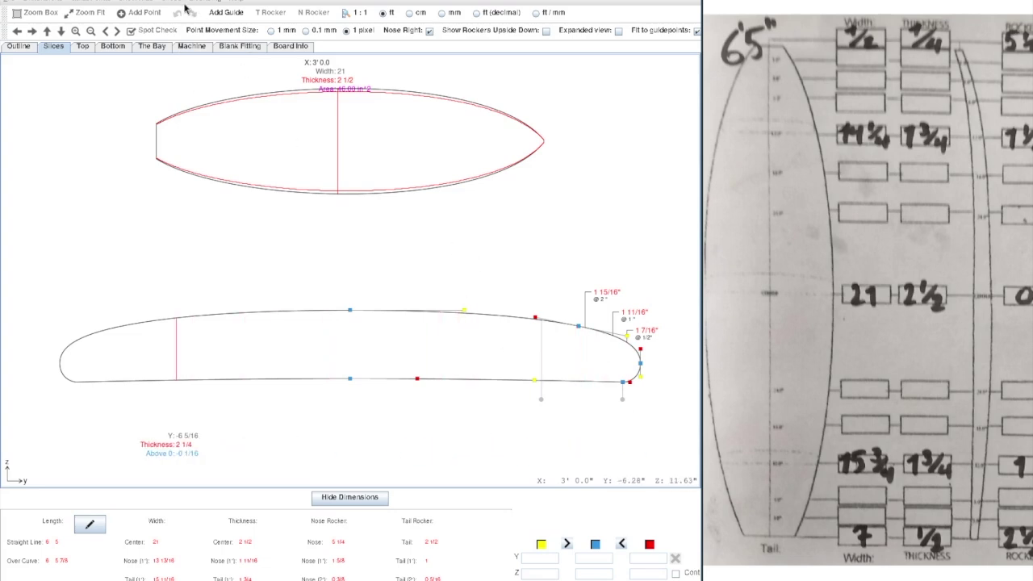
click(185, 9)
Step: Add a new slice at 0'2" and zoom in on its rail edge
click(190, 10)
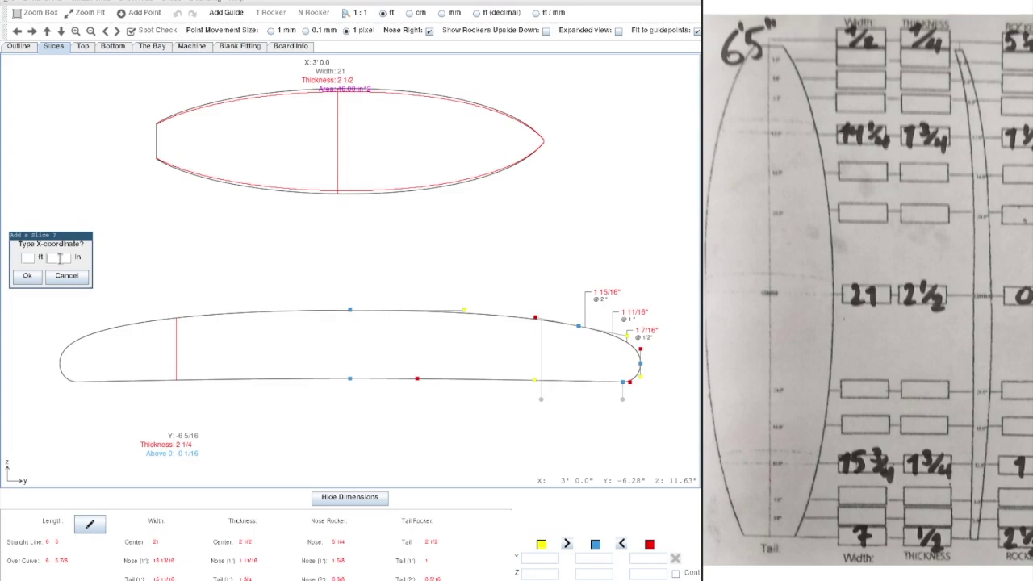
click(28, 276)
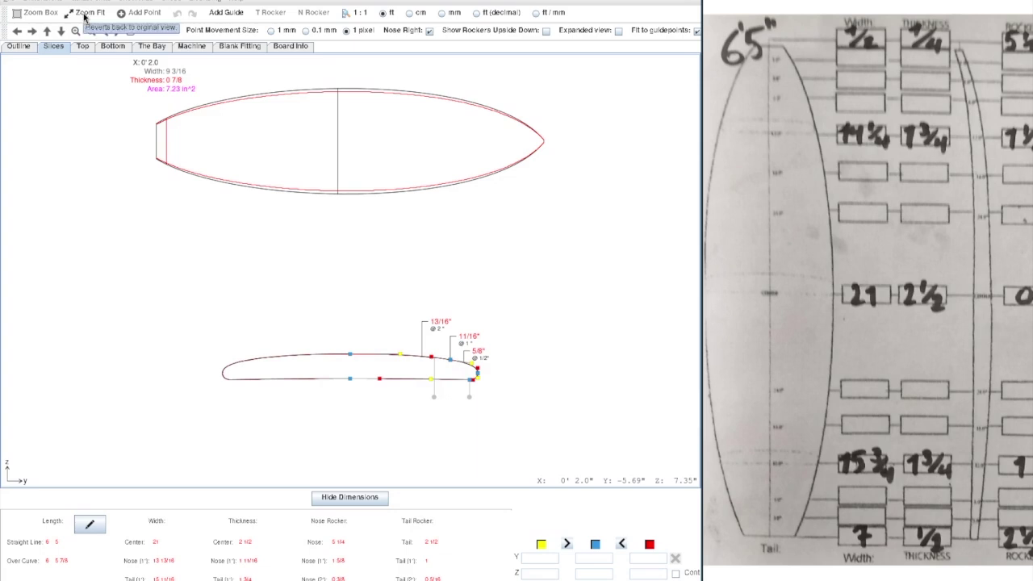
click(36, 12)
drag(315, 328, 521, 429)
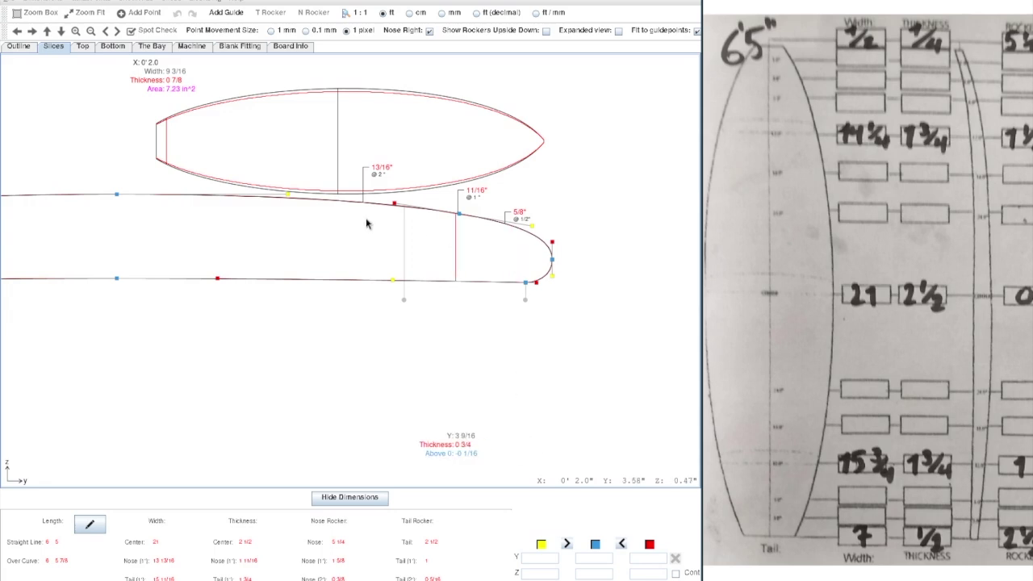
Step: Adjust the rail control points and tangents so the 0'2" rail tucks in, reaching 7.19 in² area
click(539, 339)
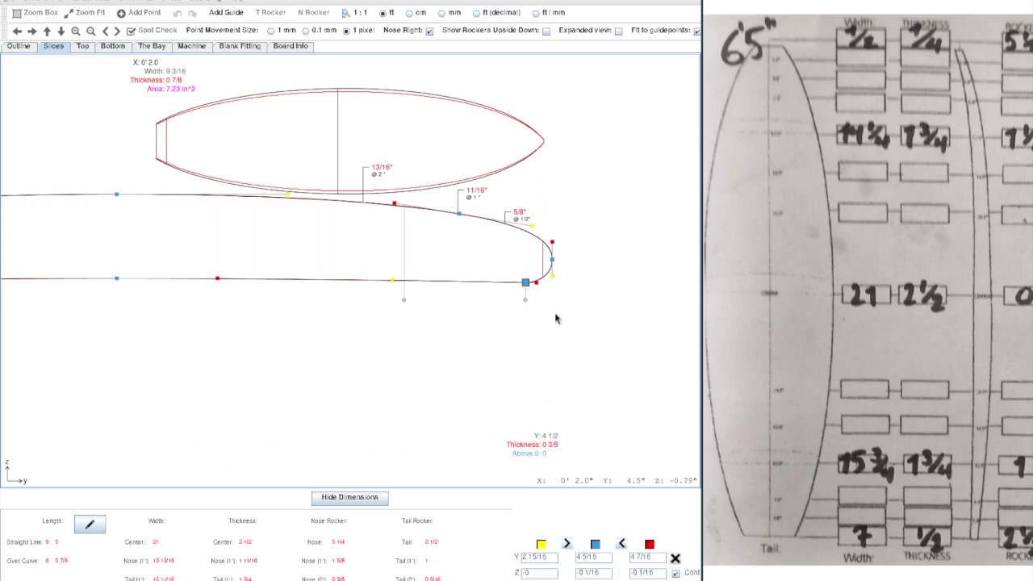
click(621, 545)
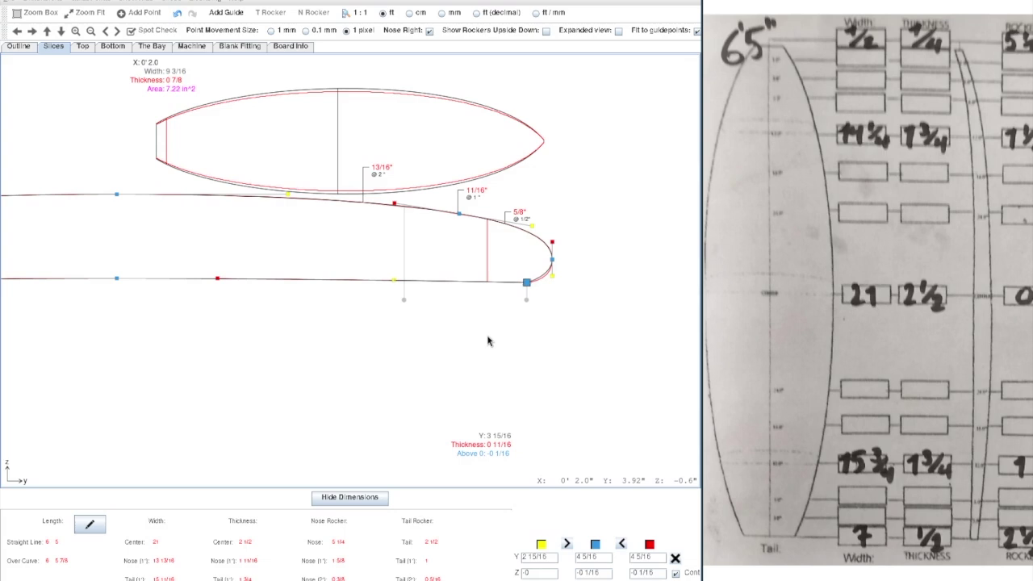
key(Right)
key(Right)
key(Right)
key(Right)
key(Right)
key(Right)
key(Right)
key(Right)
key(Right)
key(Right)
key(Right)
key(Right)
key(Right)
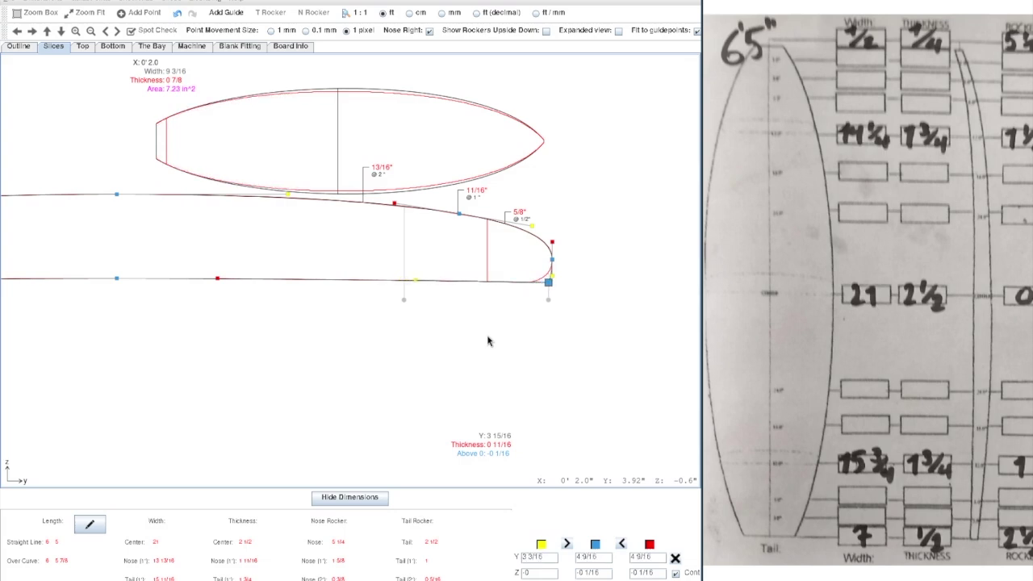
click(552, 276)
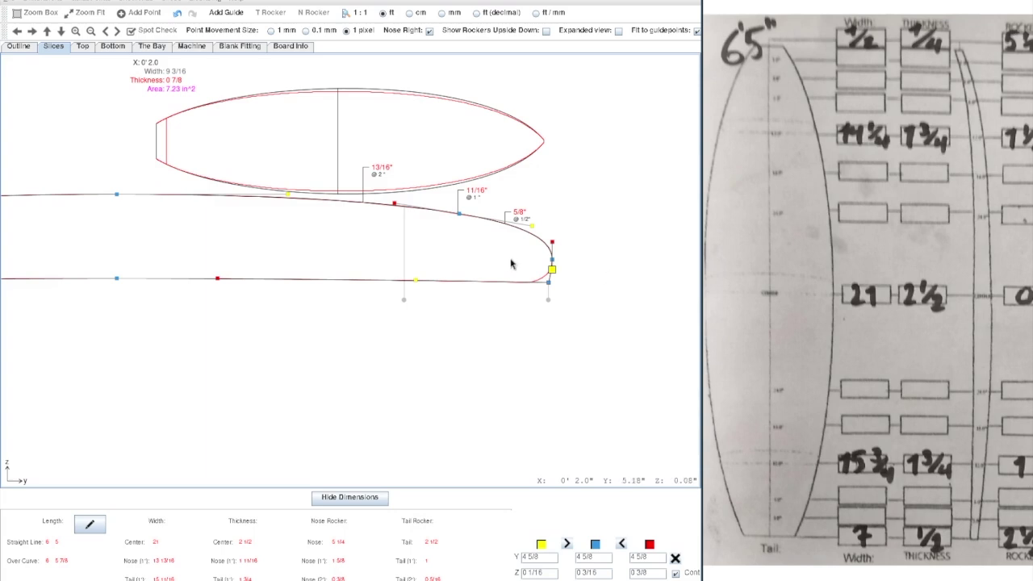
click(552, 259)
key(Down)
key(Down)
key(Down)
key(Down)
key(Down)
key(Down)
key(Down)
key(Down)
key(Down)
key(Down)
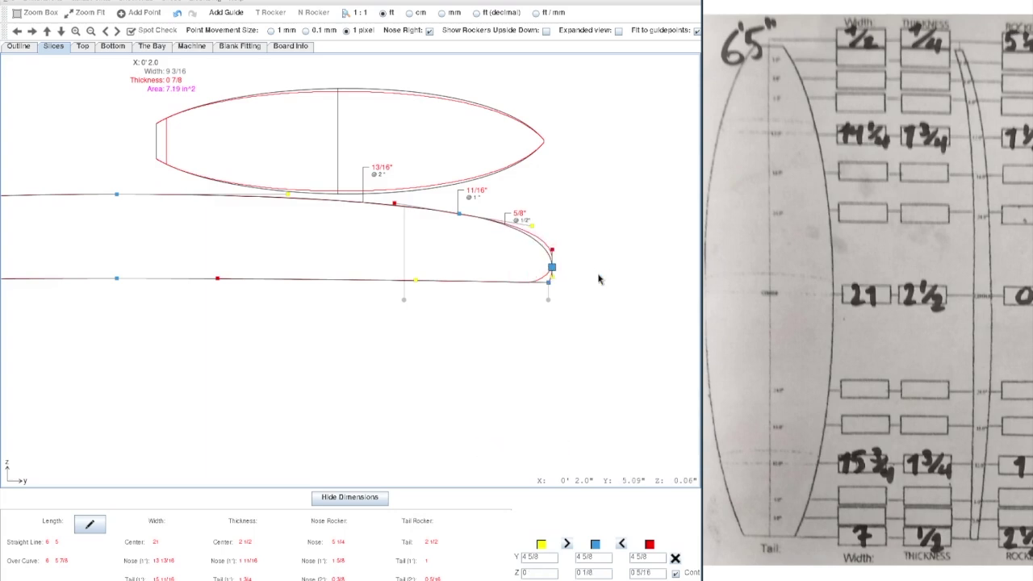
click(37, 12)
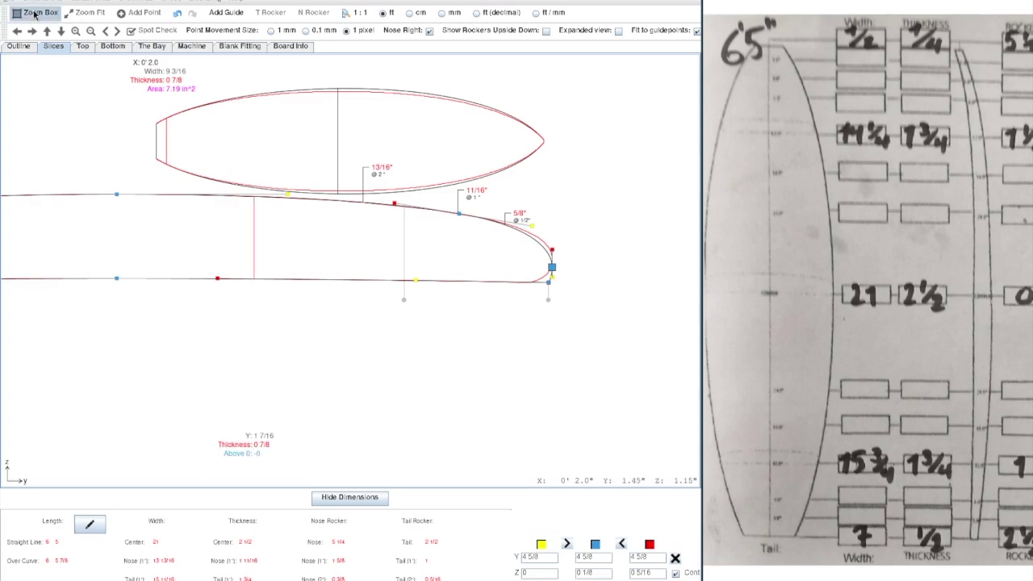
drag(471, 297, 554, 249)
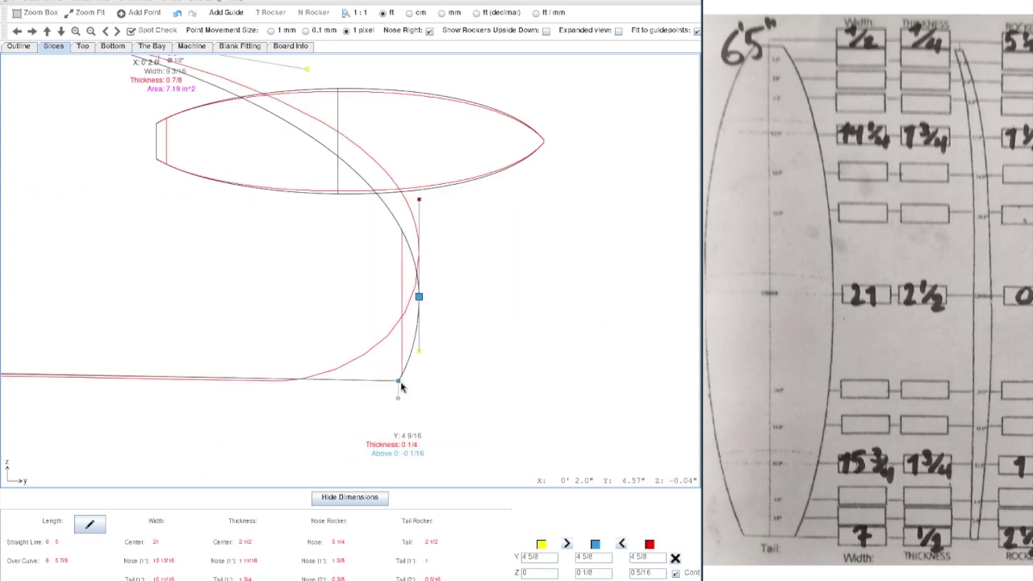
click(567, 387)
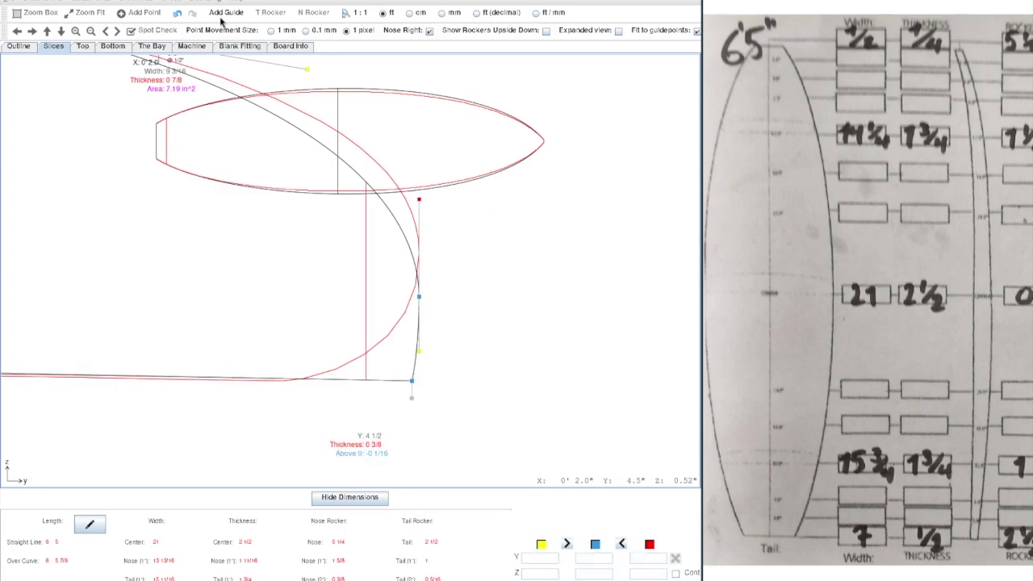
Step: Orbit the 3D board end-on, from above and side-on, then show the 26.7/48.9/24.4% volume split
click(152, 46)
drag(633, 399, 333, 380)
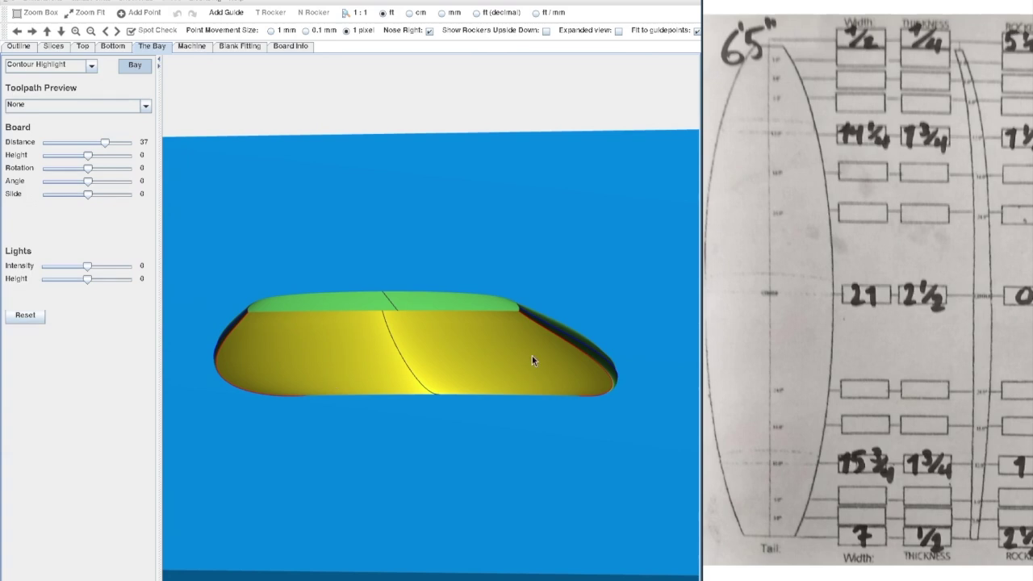
drag(520, 317, 546, 133)
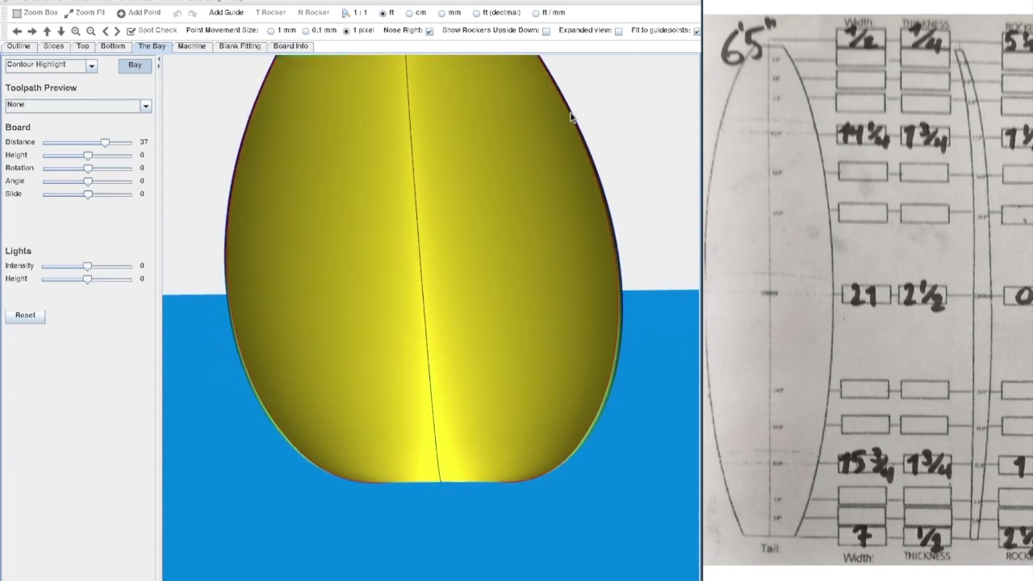
drag(597, 406, 412, 441)
scroll(445, 385, down, 5)
click(114, 46)
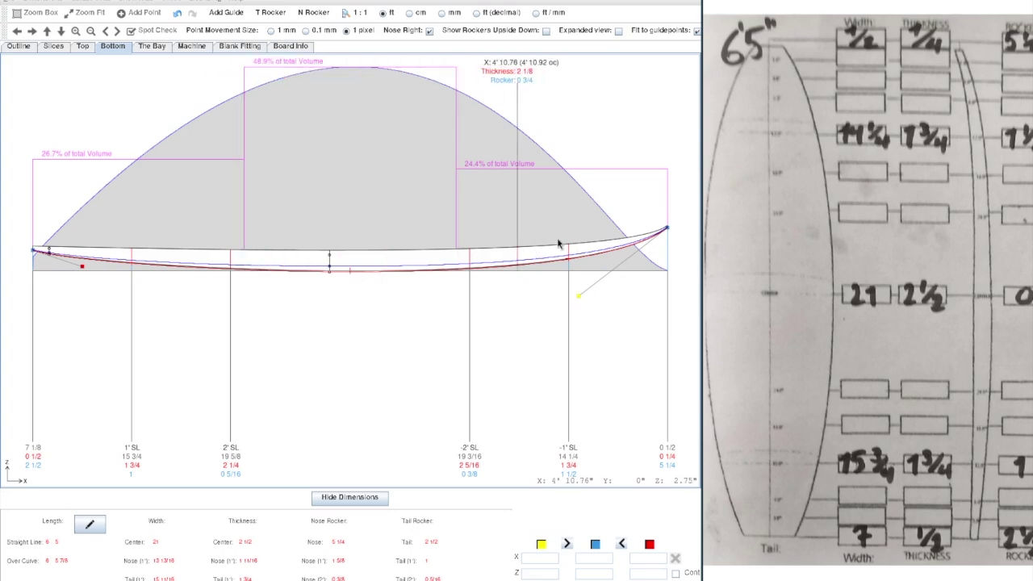
Step: Turn on Expanded view and lift the blue curve near the tail to 2 1/16 in rocker
click(618, 31)
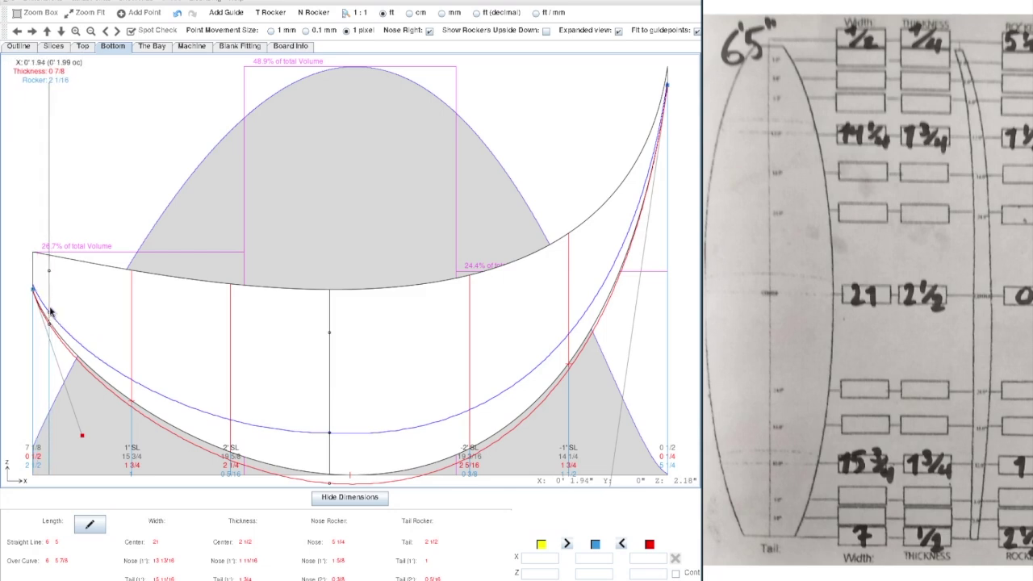
drag(50, 311, 50, 307)
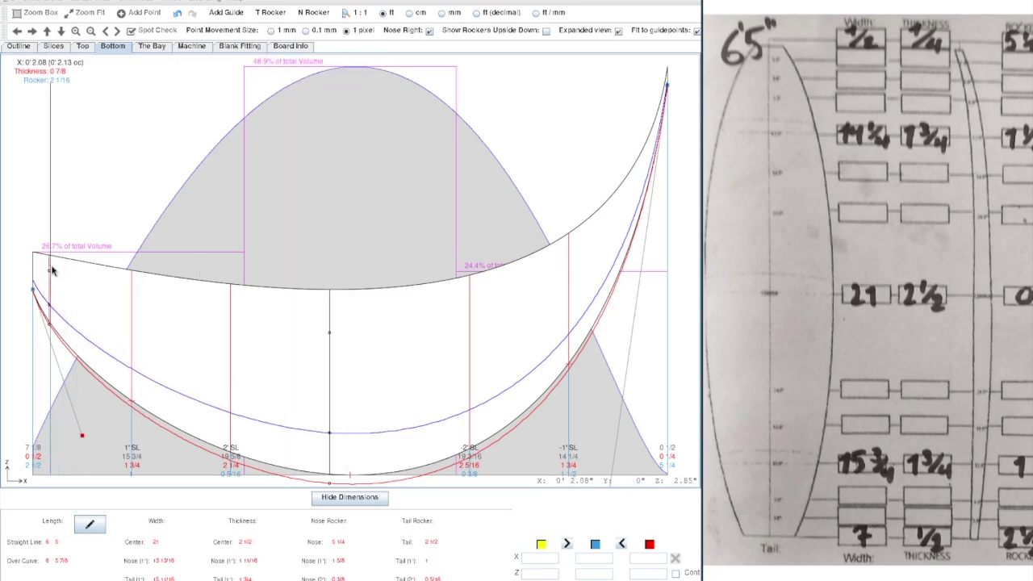
drag(50, 309, 50, 314)
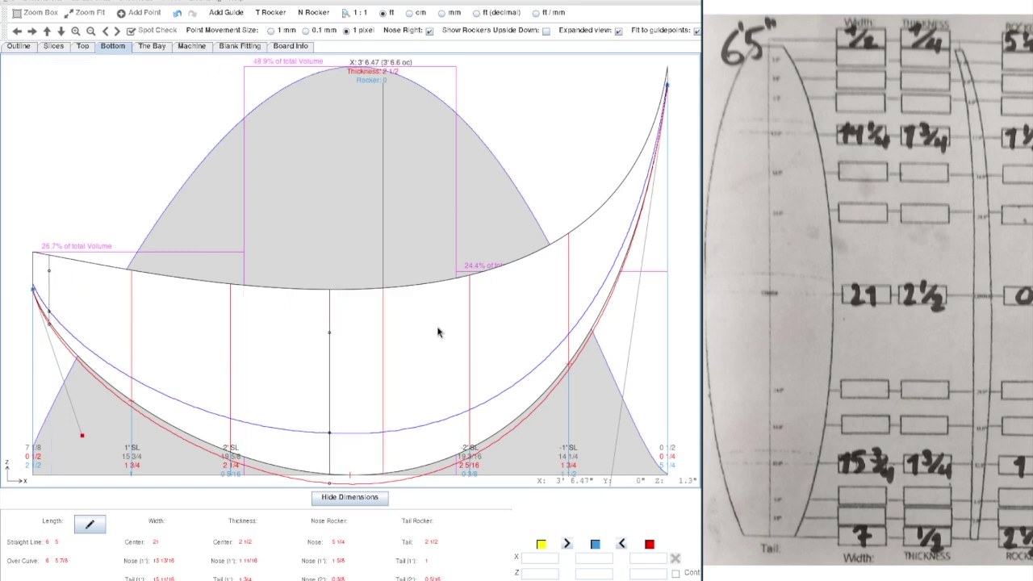
Step: Create a slice at 6 ft 3 in, measuring 4 1/2 in wide and 9/16 in thick
click(54, 46)
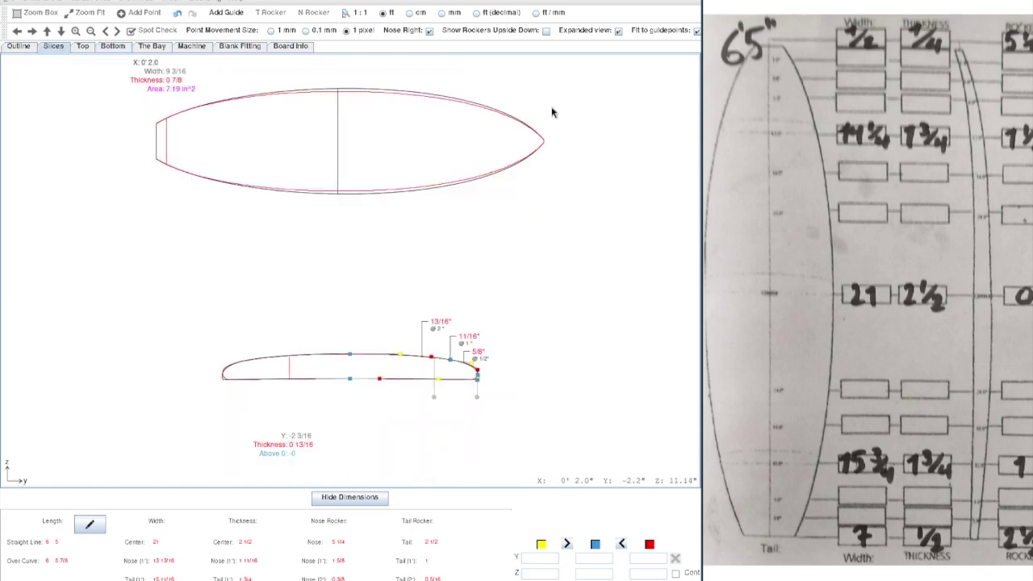
click(167, 4)
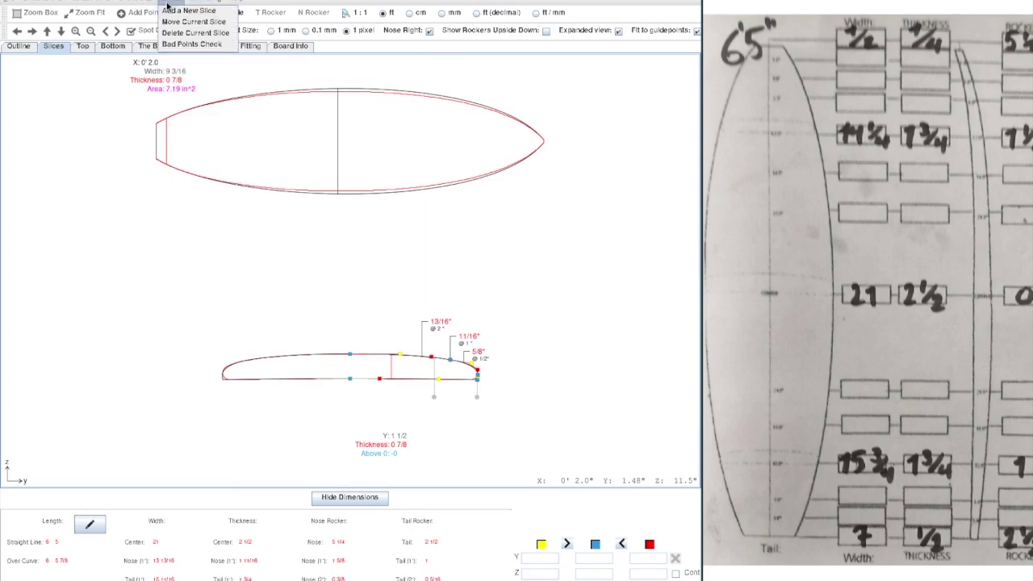
click(188, 11)
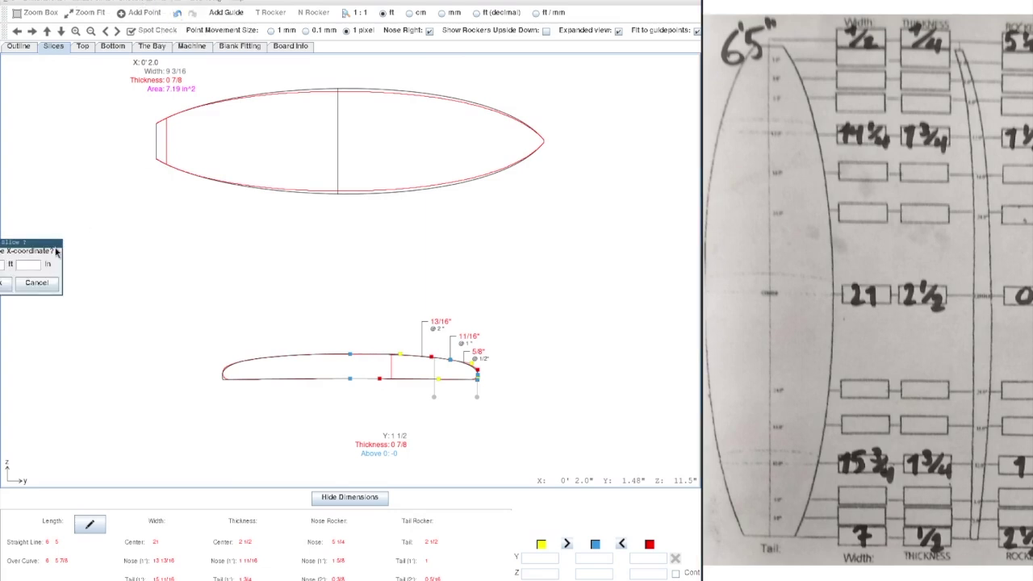
drag(43, 246, 191, 254)
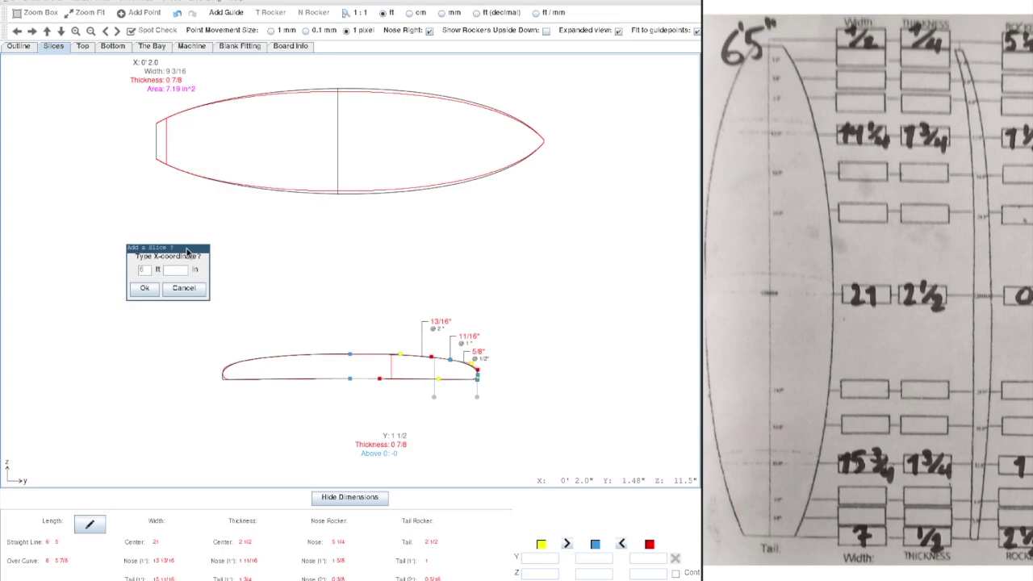
click(145, 290)
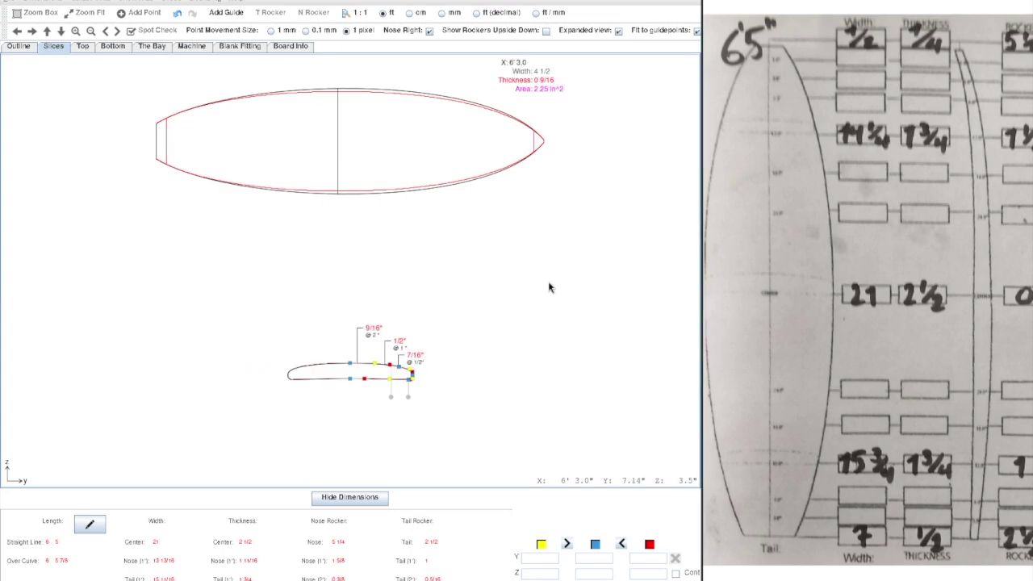
Step: Back on the Bottom profile, adjust the blue curve's nose control point
click(113, 46)
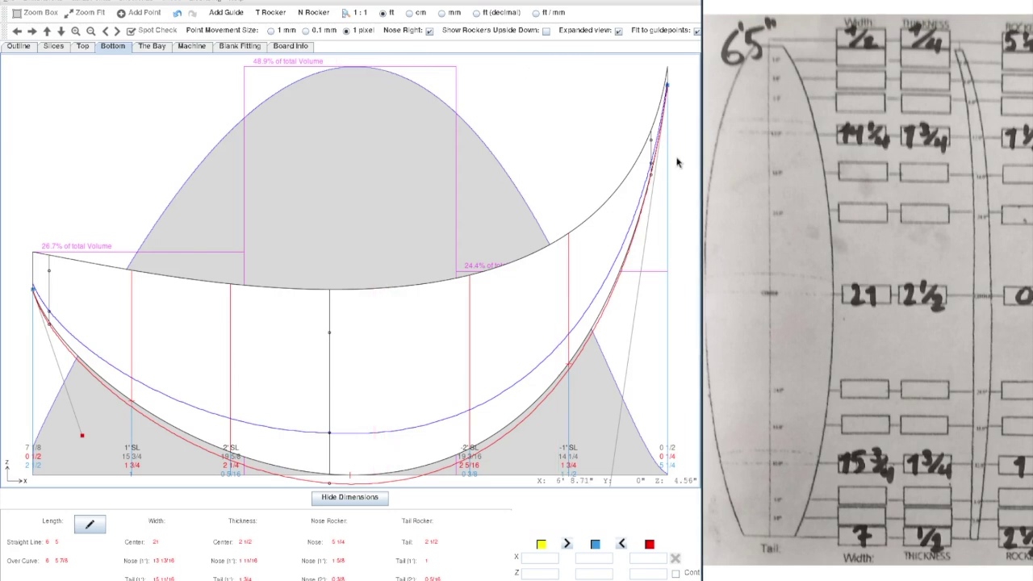
click(654, 165)
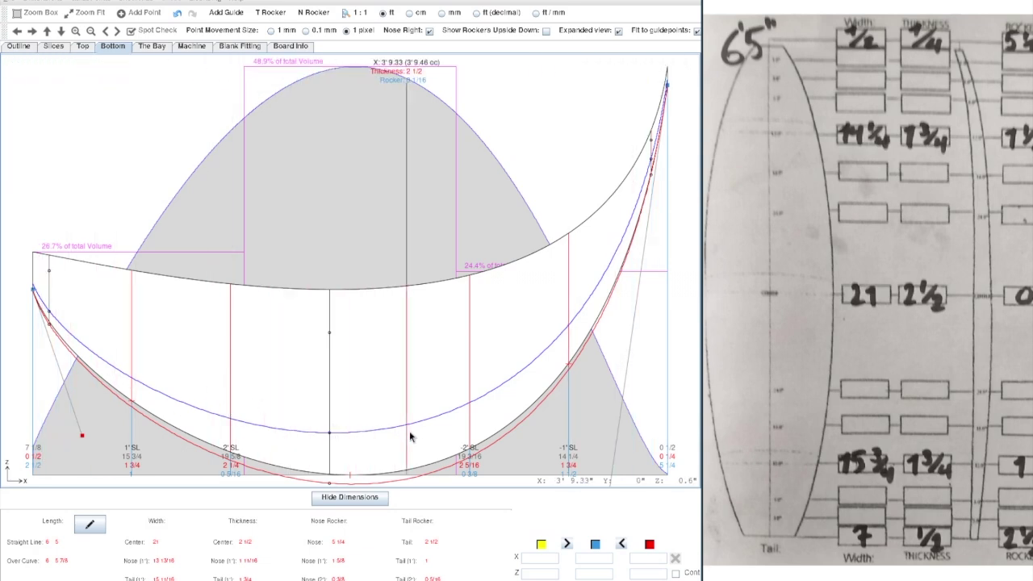
click(151, 46)
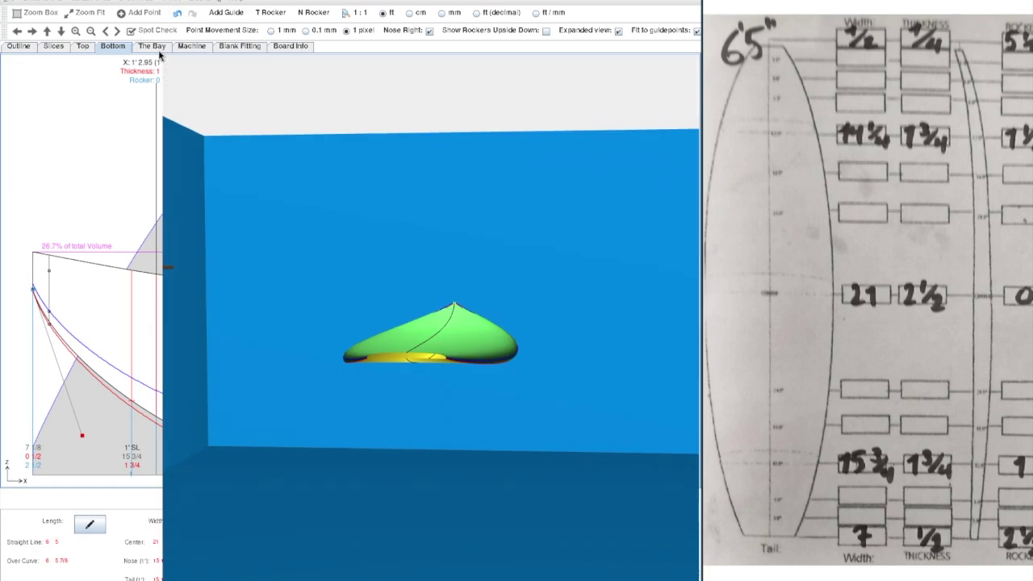
drag(510, 336, 395, 317)
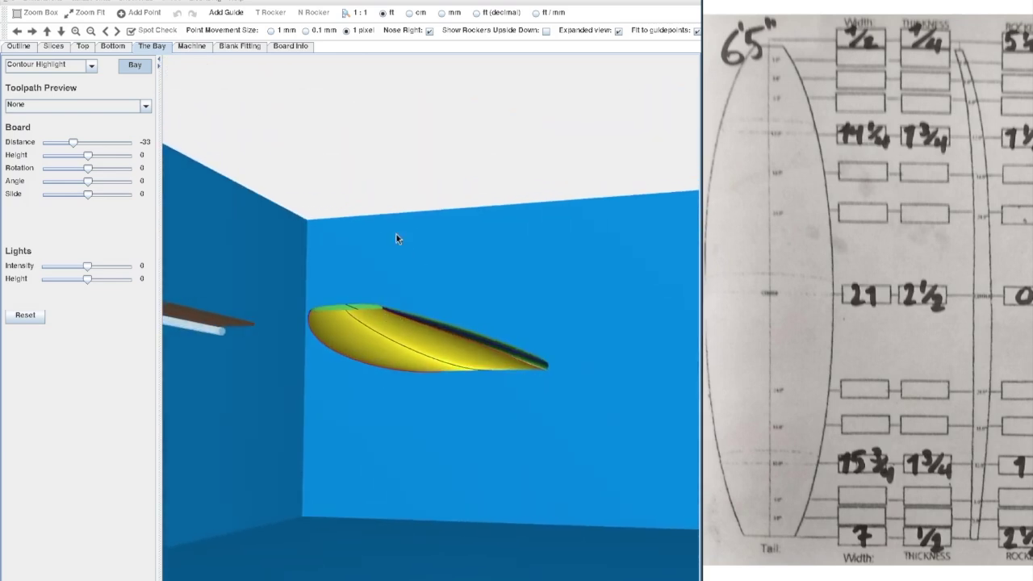
click(107, 48)
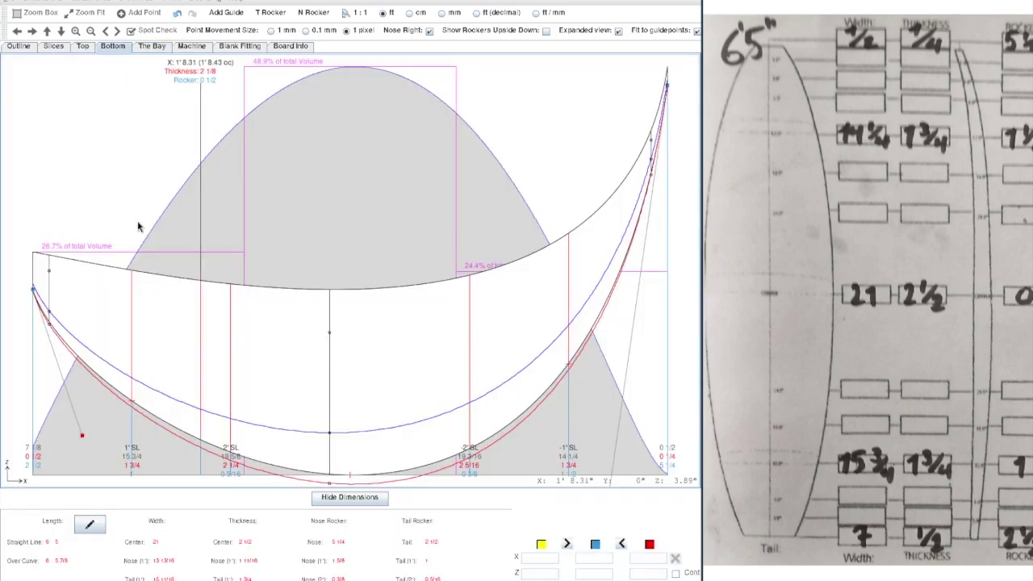
Step: Move the red curve's tail and nose points toward the black curve, then restore true vertical scale
drag(49, 327, 50, 327)
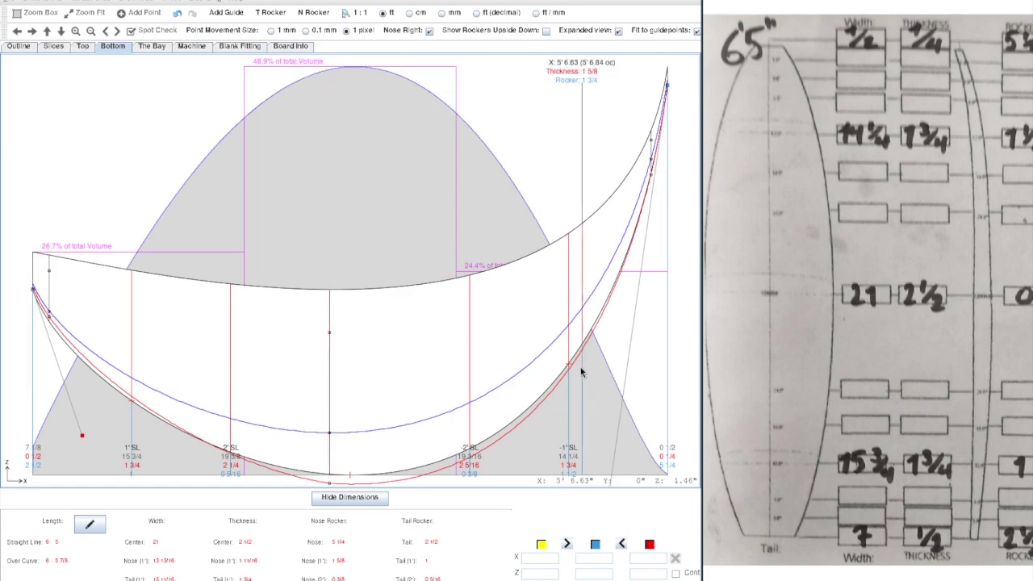
click(653, 181)
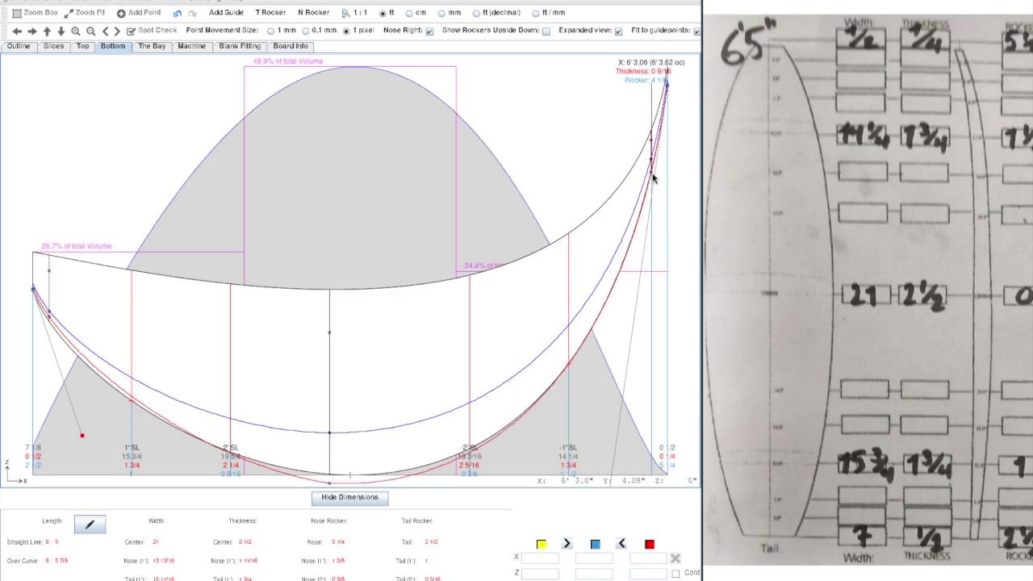
key(Up)
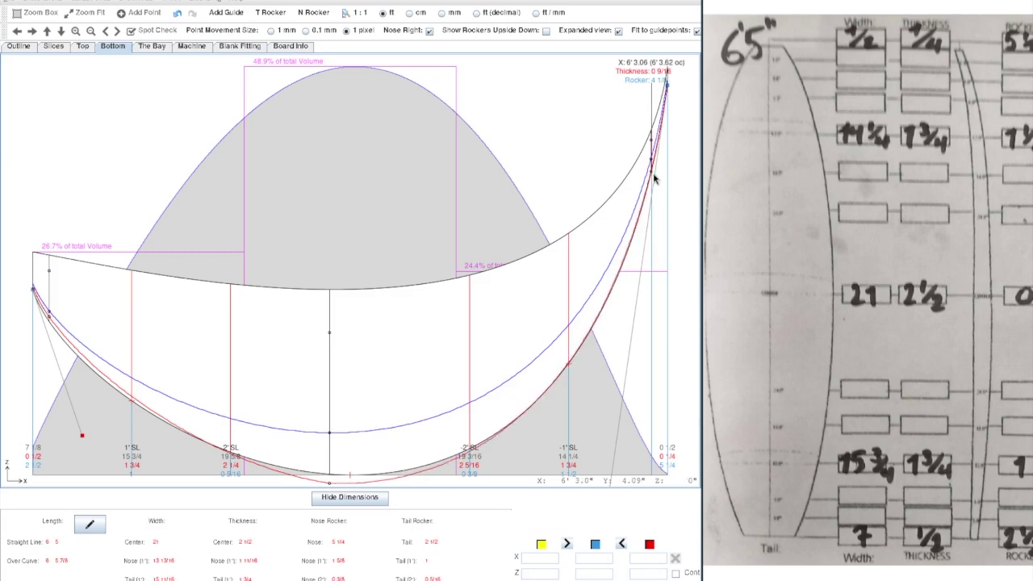
click(618, 31)
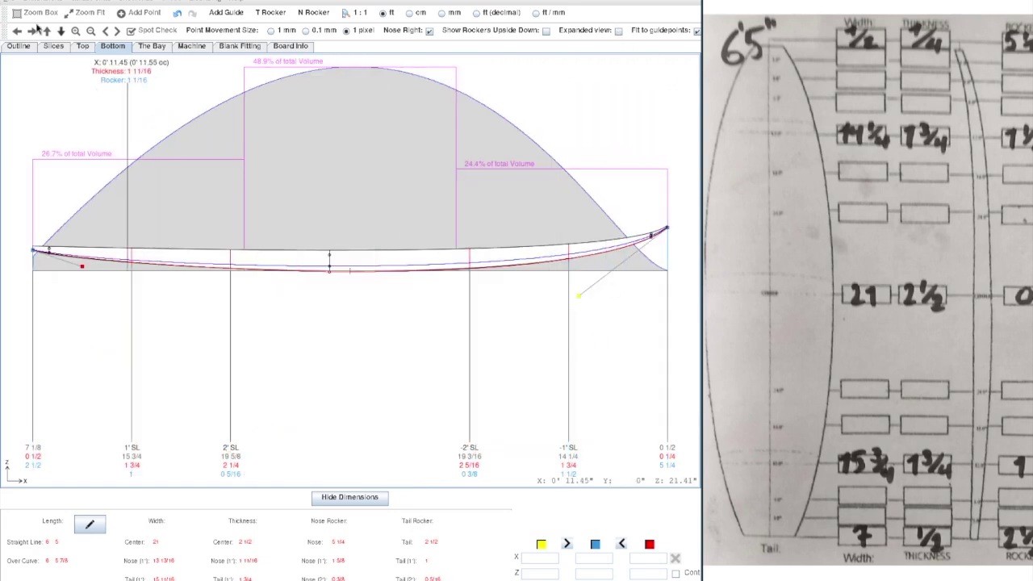
Step: Orbit and zoom the 3D board in The Bay to inspect it nose-on and from the deck
click(151, 46)
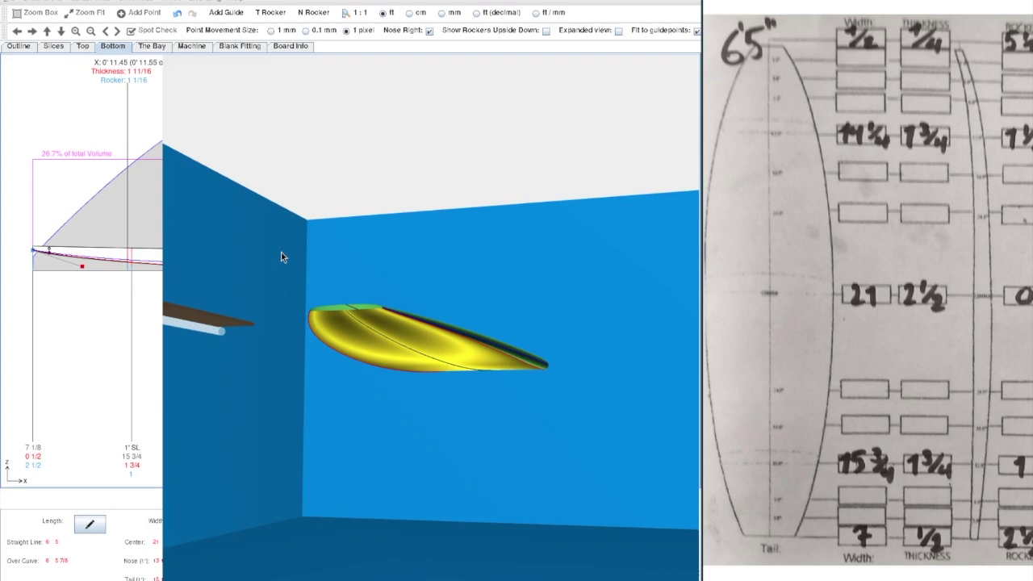
drag(422, 399, 465, 436)
scroll(471, 300, up, 6)
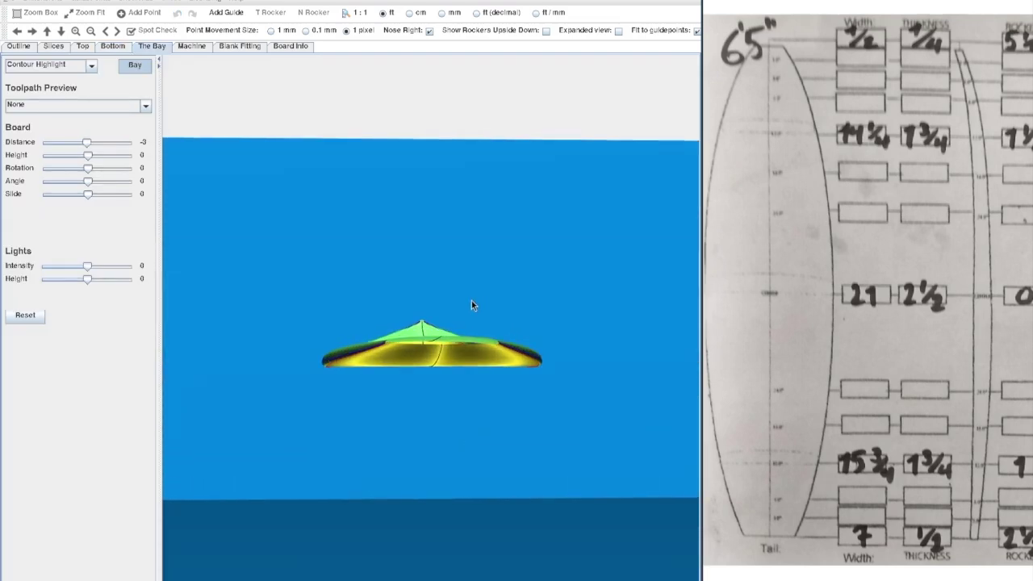
mouse_move(477, 379)
mouse_down()
mouse_move(473, 395)
mouse_move(473, 373)
mouse_up()
Step: Zoom into the 0'2" tail slice and move its bottom control point, cutting the area to 6.80 in²
click(57, 48)
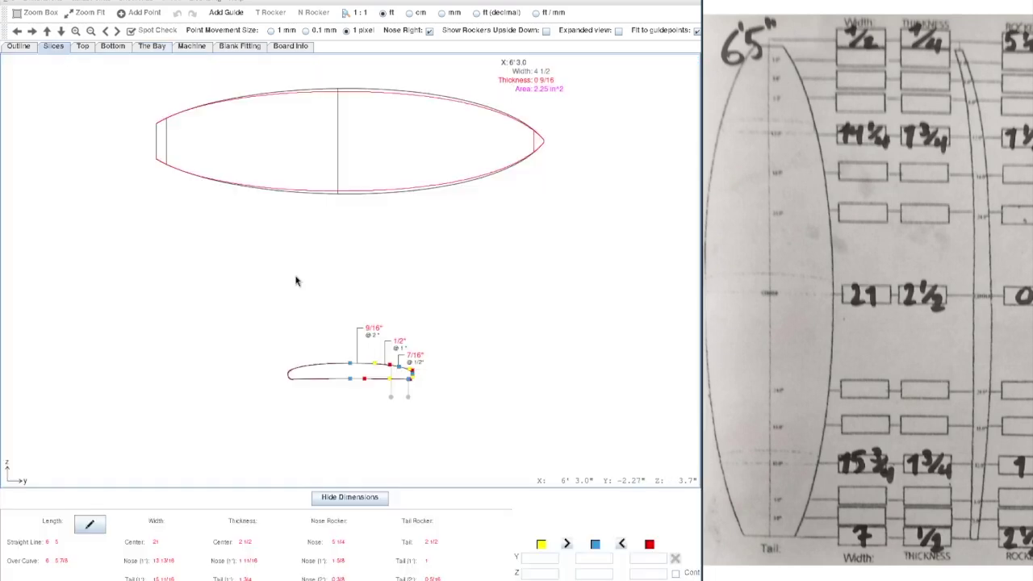
click(165, 154)
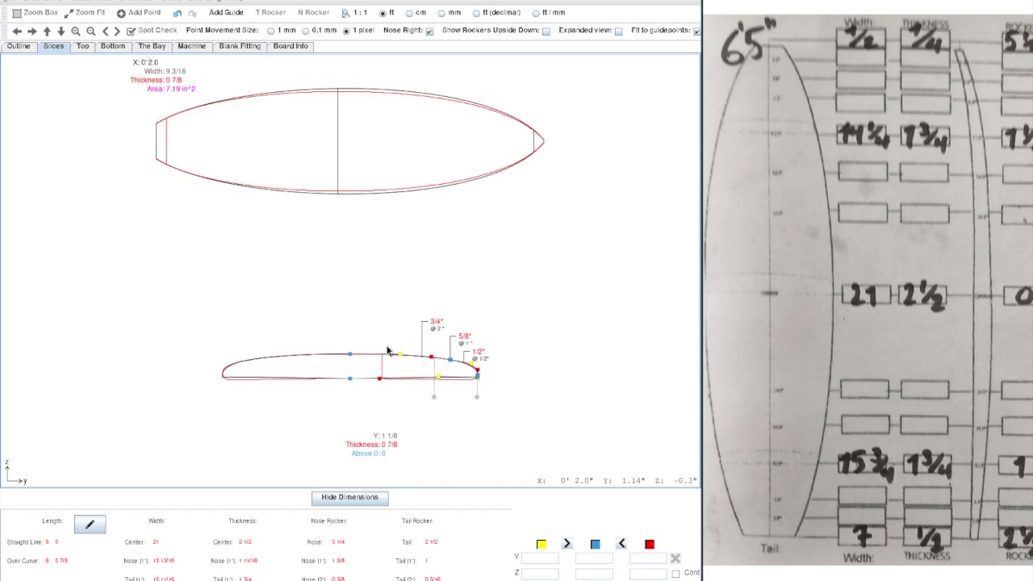
click(40, 14)
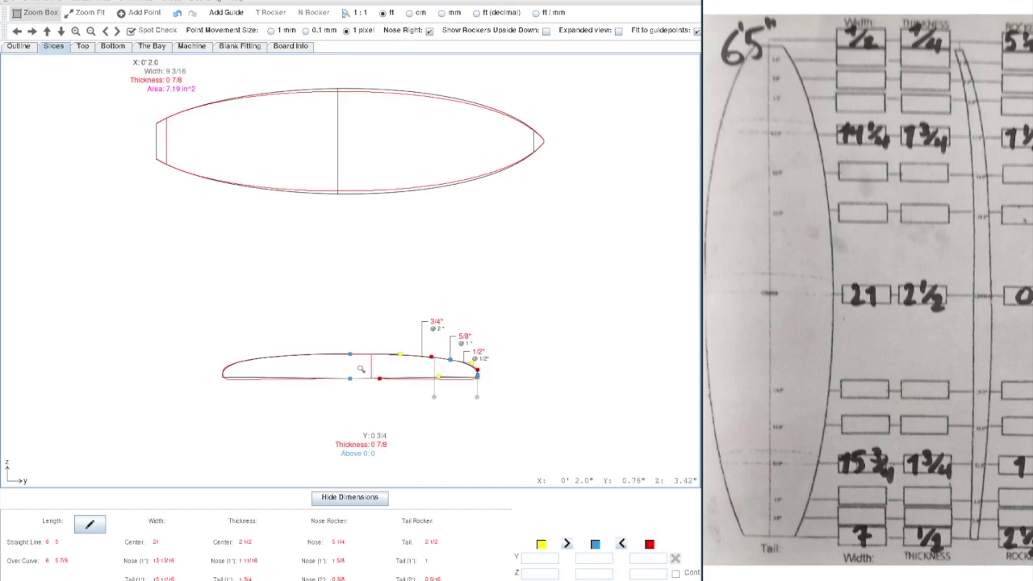
drag(530, 442, 530, 443)
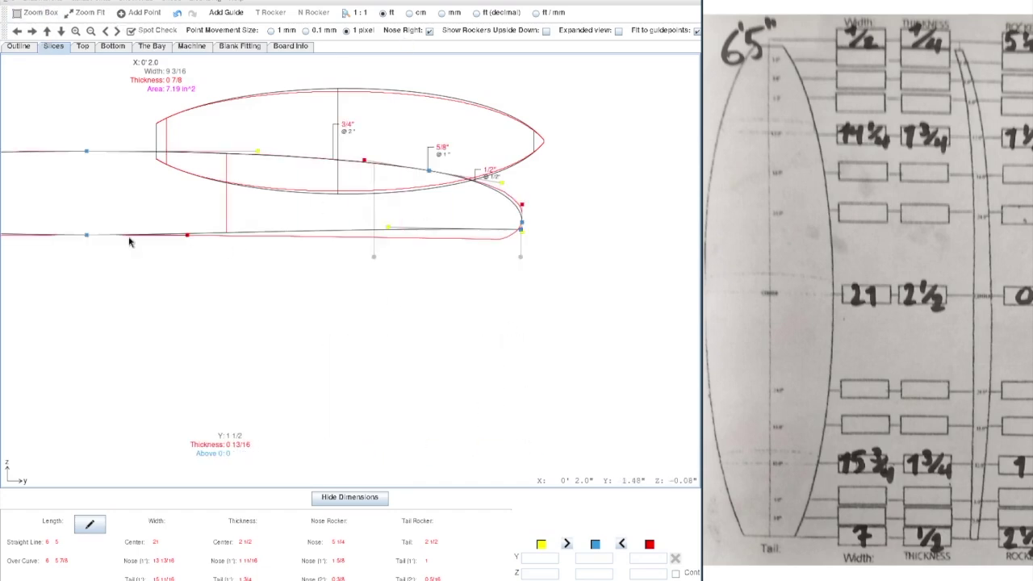
click(389, 229)
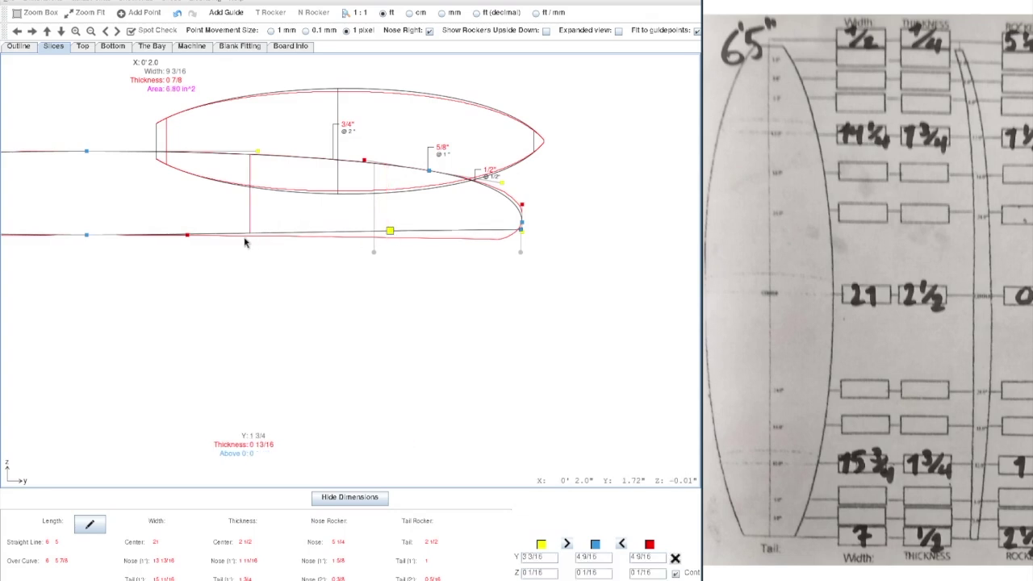
click(151, 46)
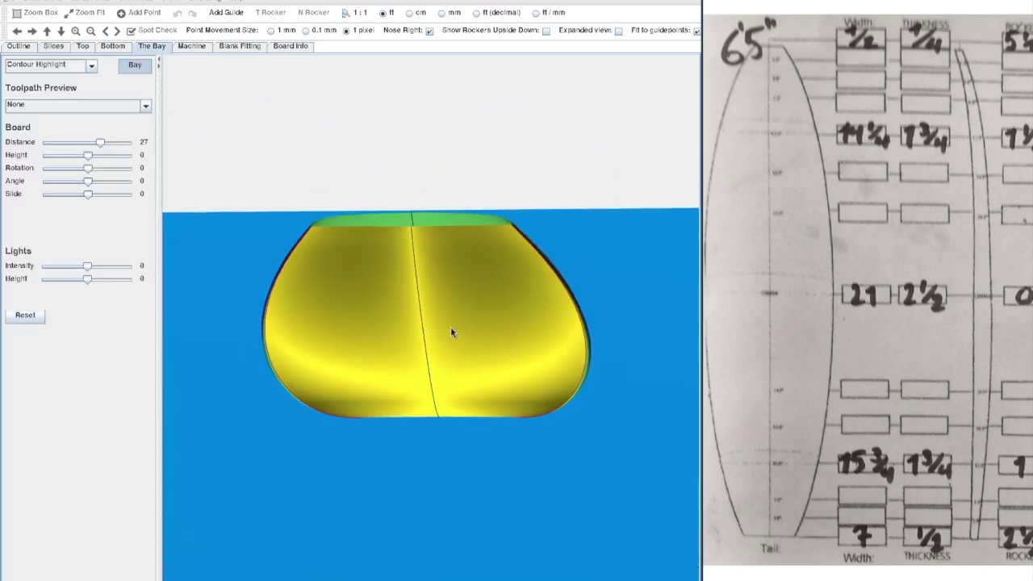
Step: Orbit and zoom the 3D board to a diagonal view looking down on the whole deck
drag(441, 343, 413, 418)
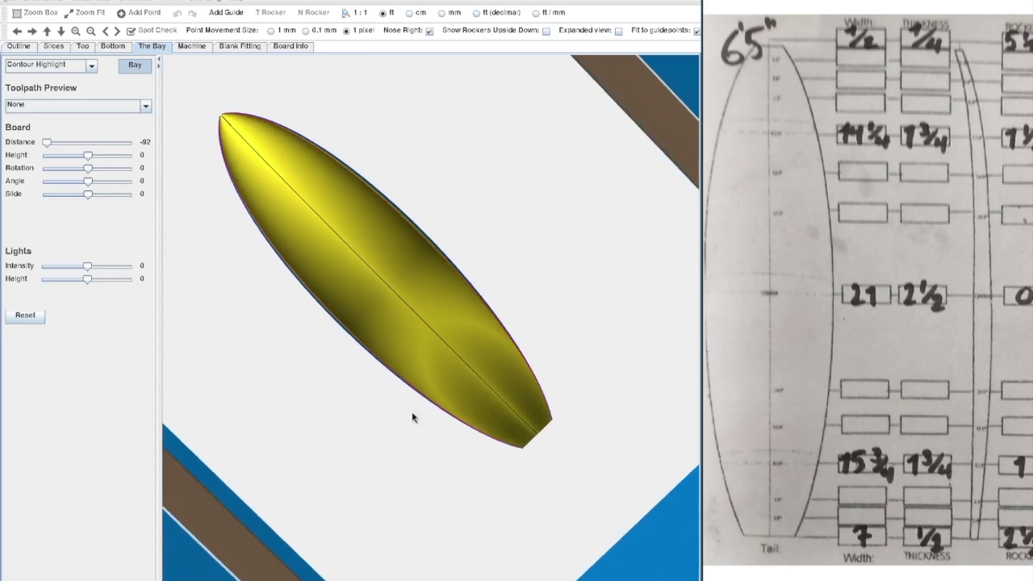
drag(547, 477, 525, 466)
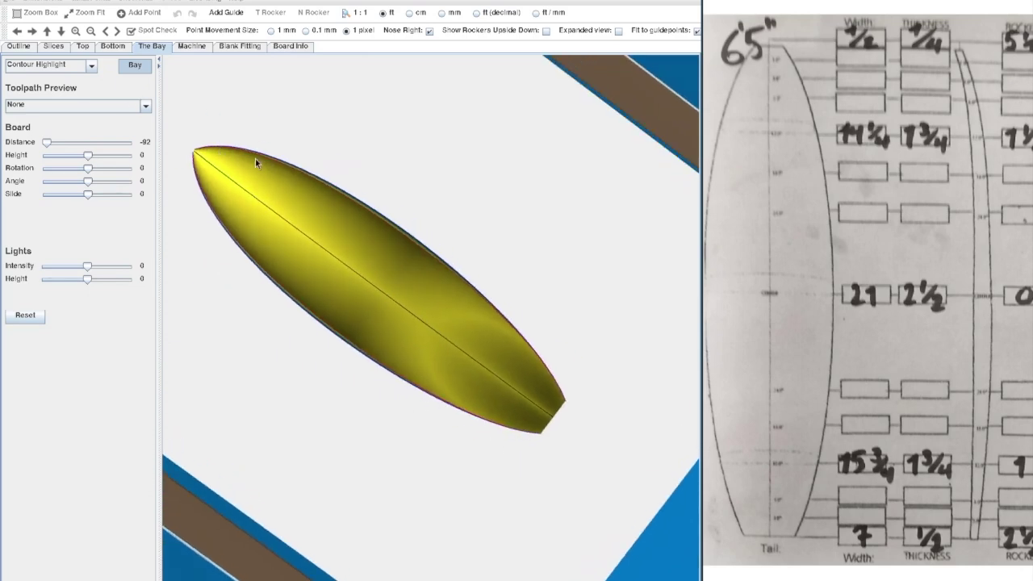
click(18, 47)
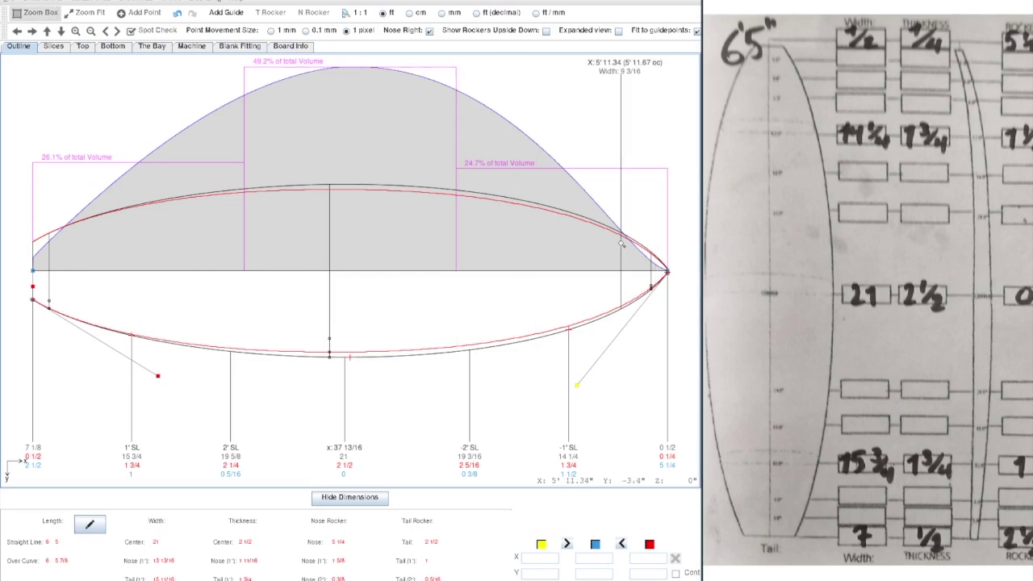
Step: Bow the outline's nose curve slightly outward to 14 1/4 in near the nose, then fit the view
drag(662, 301, 660, 300)
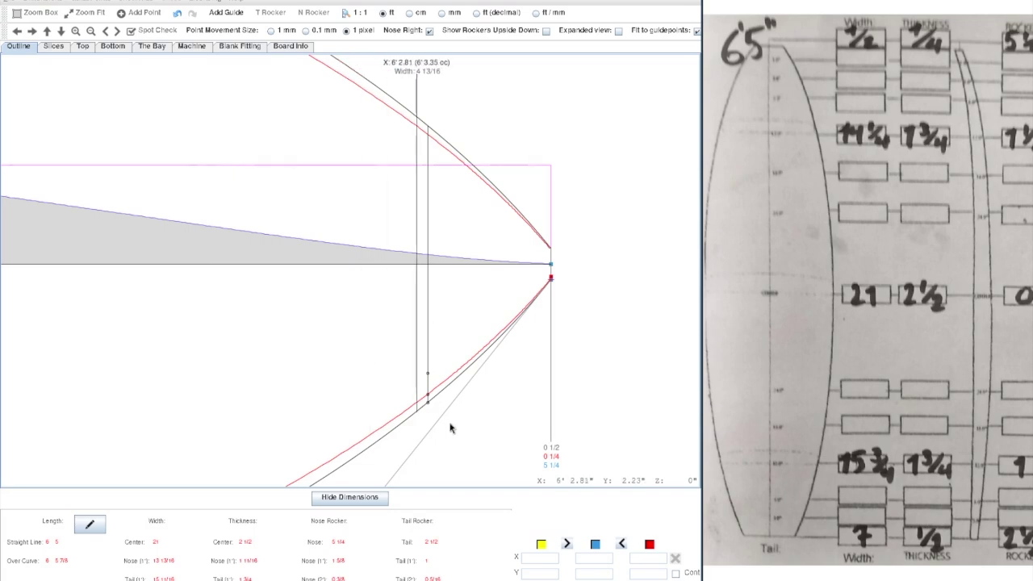
drag(429, 397, 429, 394)
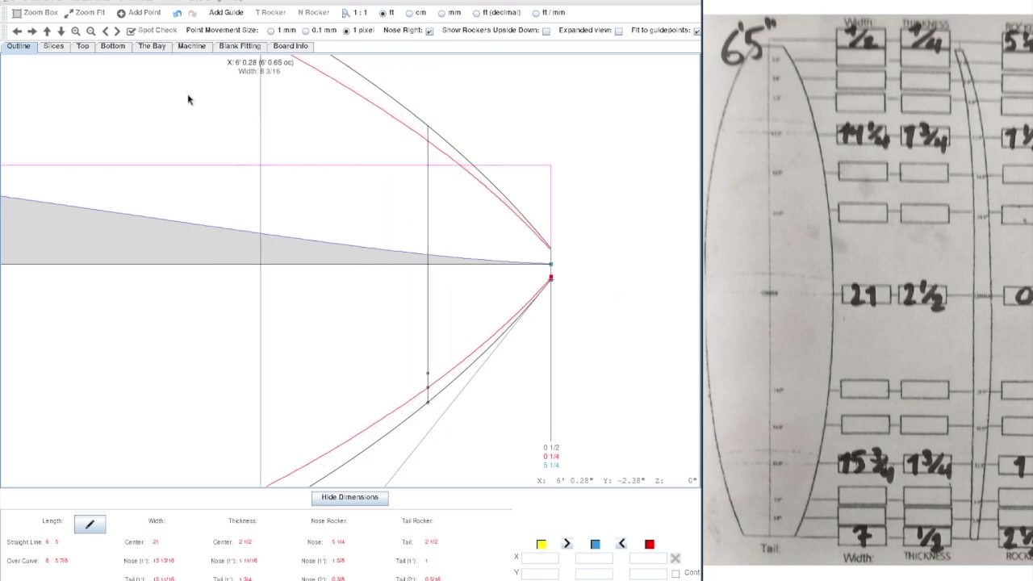
click(72, 17)
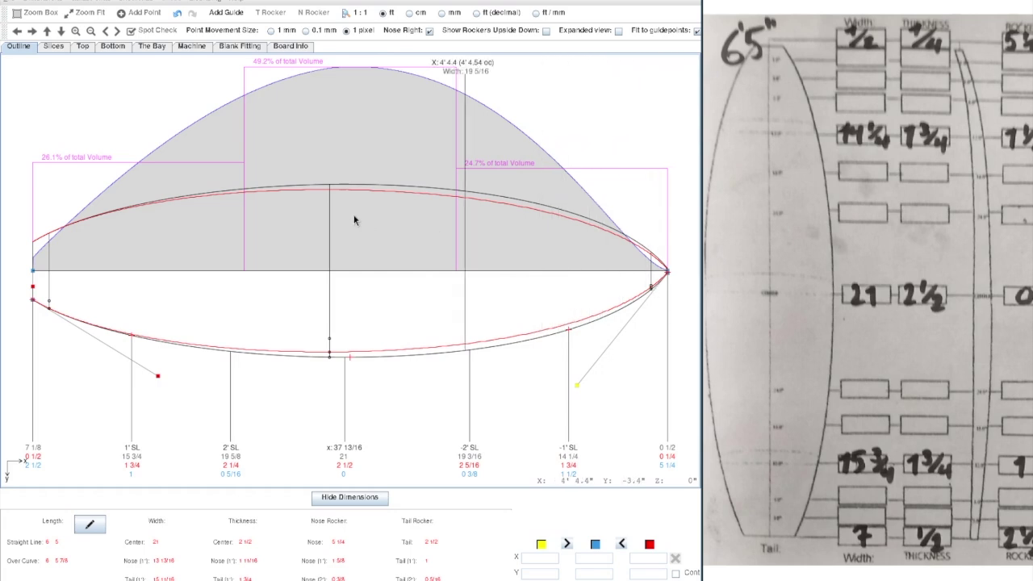
Step: Reshape the 6'3" nose slice's rail apex and tangent for 1/2" thickness, giving 2.27 in² area
click(54, 46)
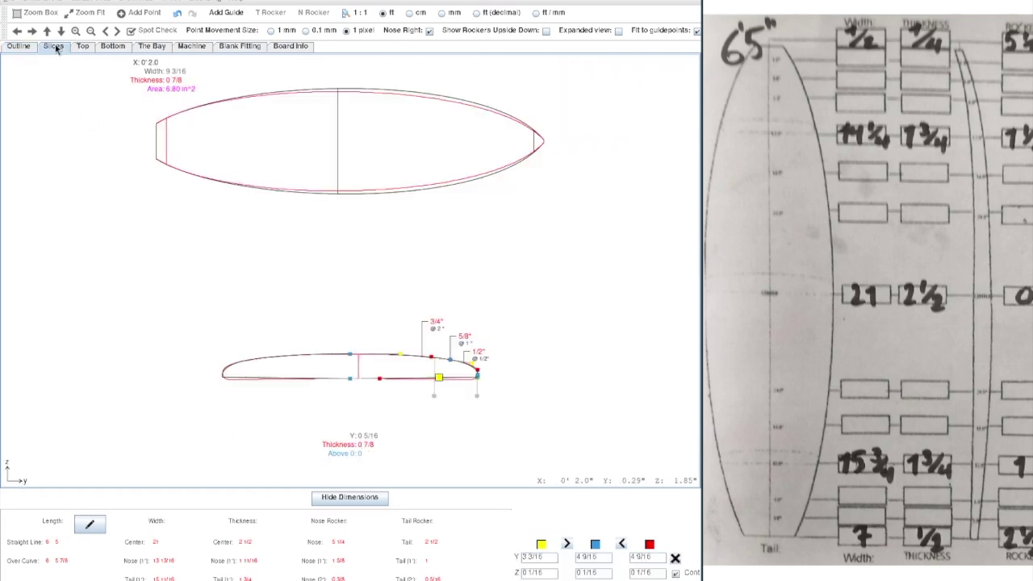
click(534, 150)
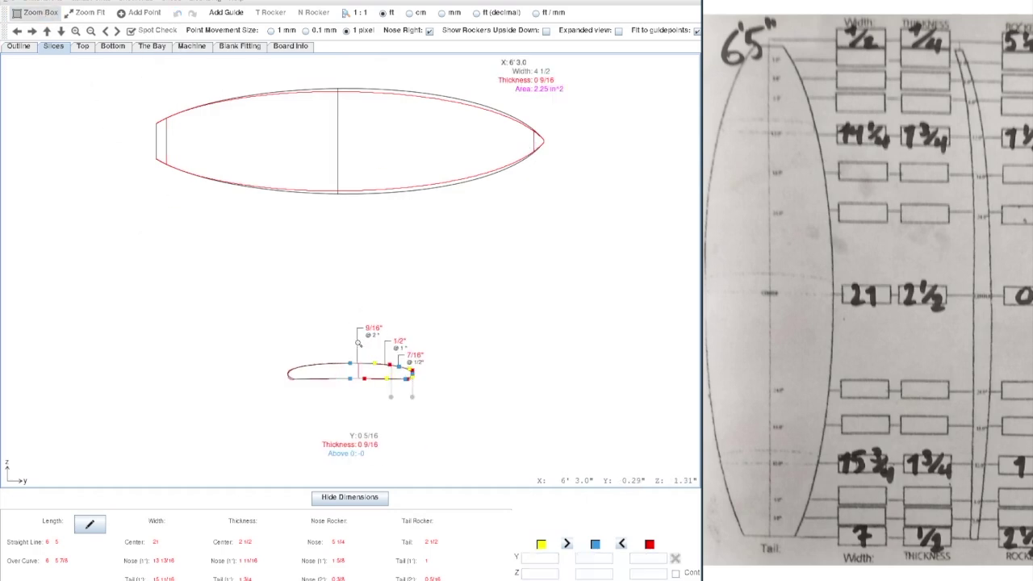
drag(442, 391, 442, 391)
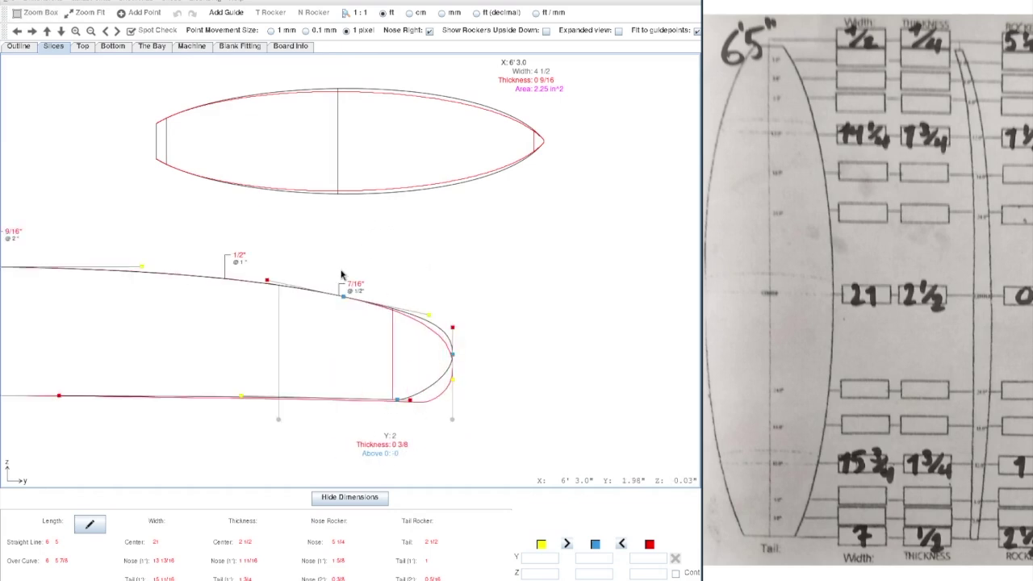
click(453, 328)
drag(343, 297, 336, 291)
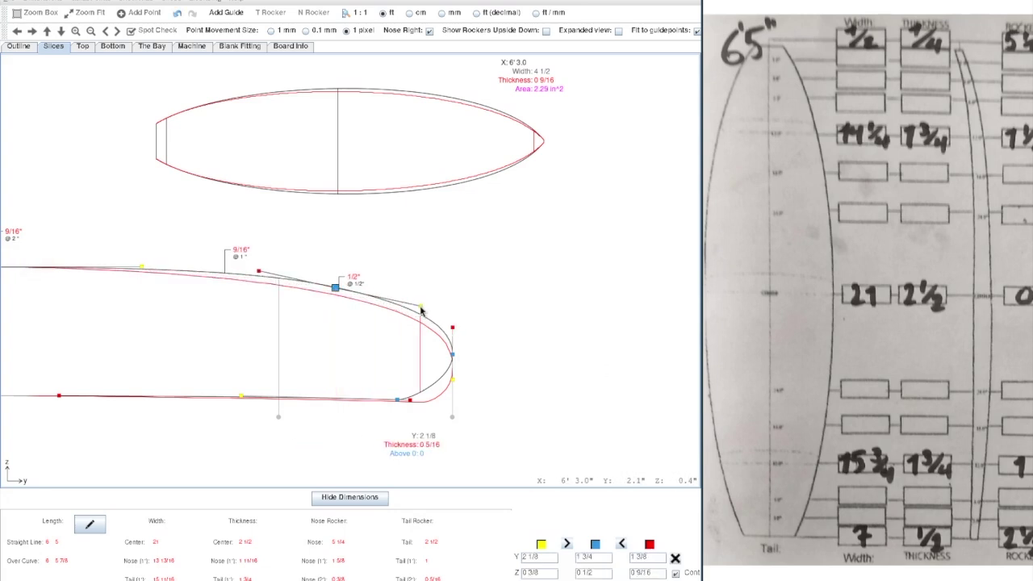
drag(421, 307, 424, 302)
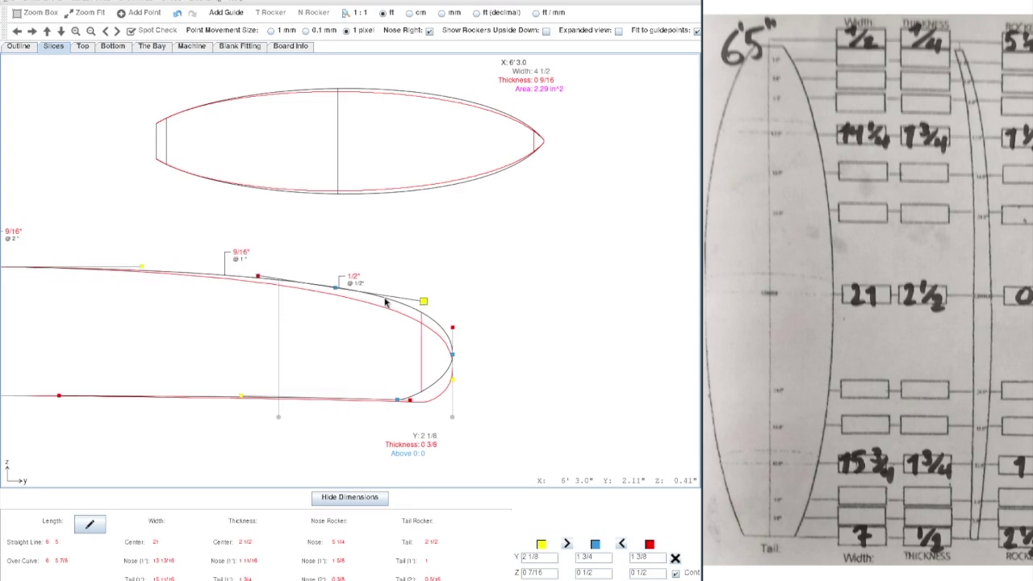
drag(336, 289, 340, 295)
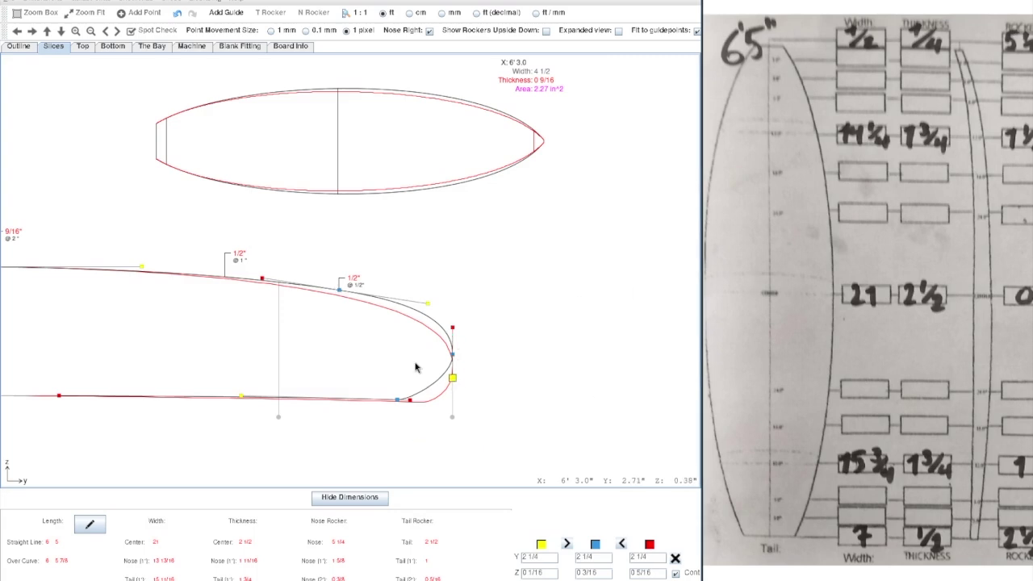
click(496, 366)
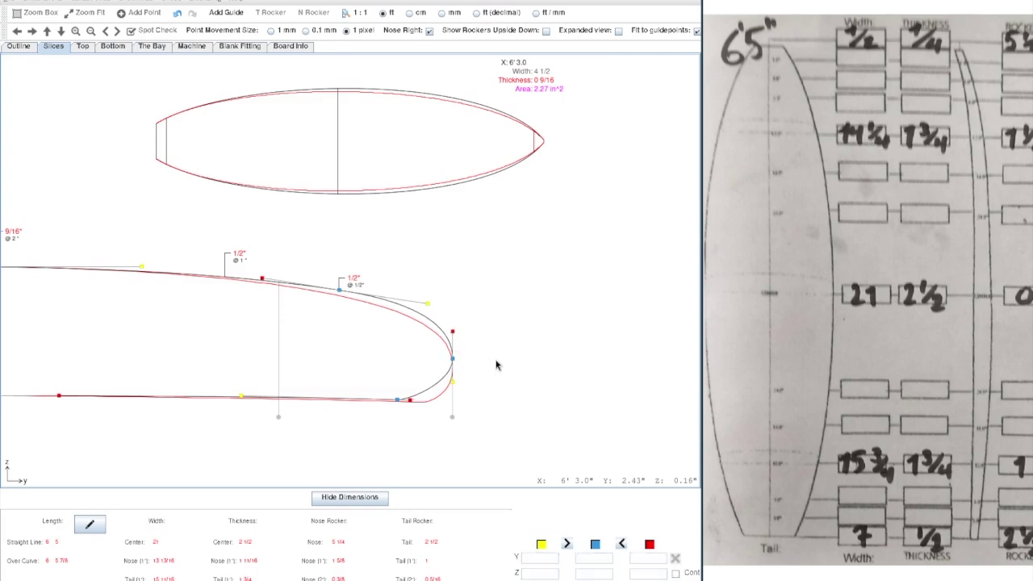
click(113, 46)
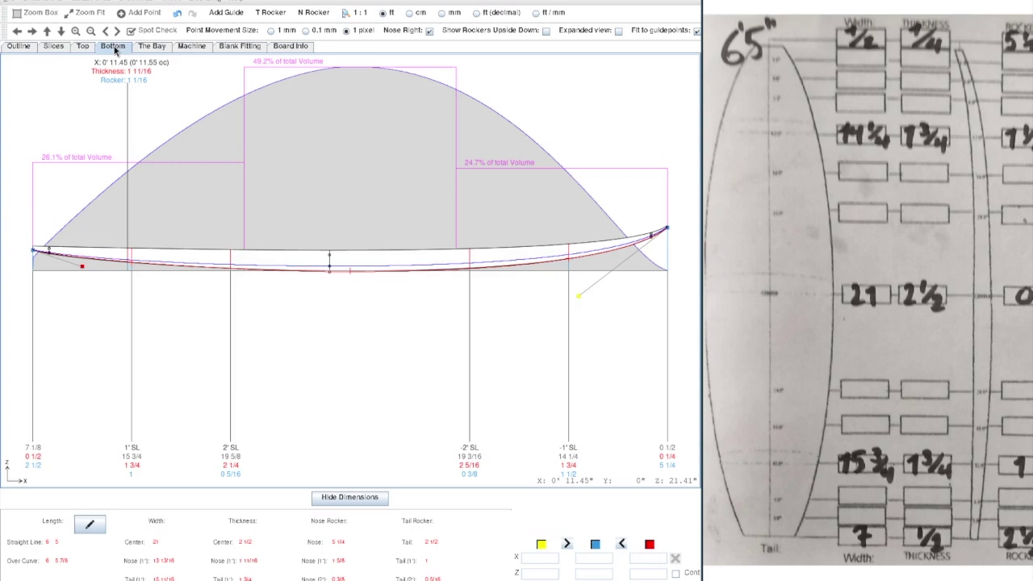
Step: Turn on Expanded view for the rocker curves, then orbit and zoom the finished board in 3D
click(618, 31)
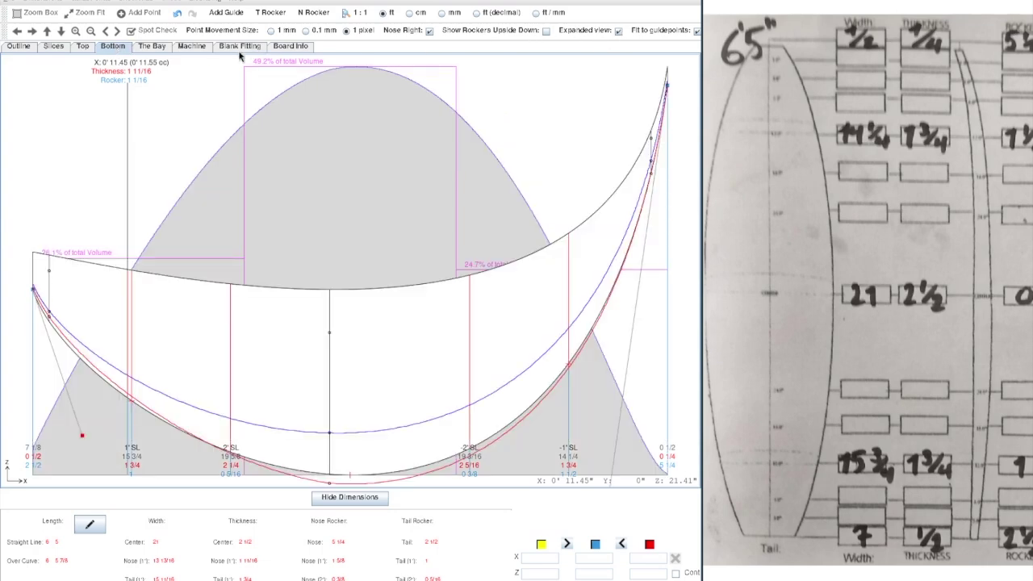
click(152, 46)
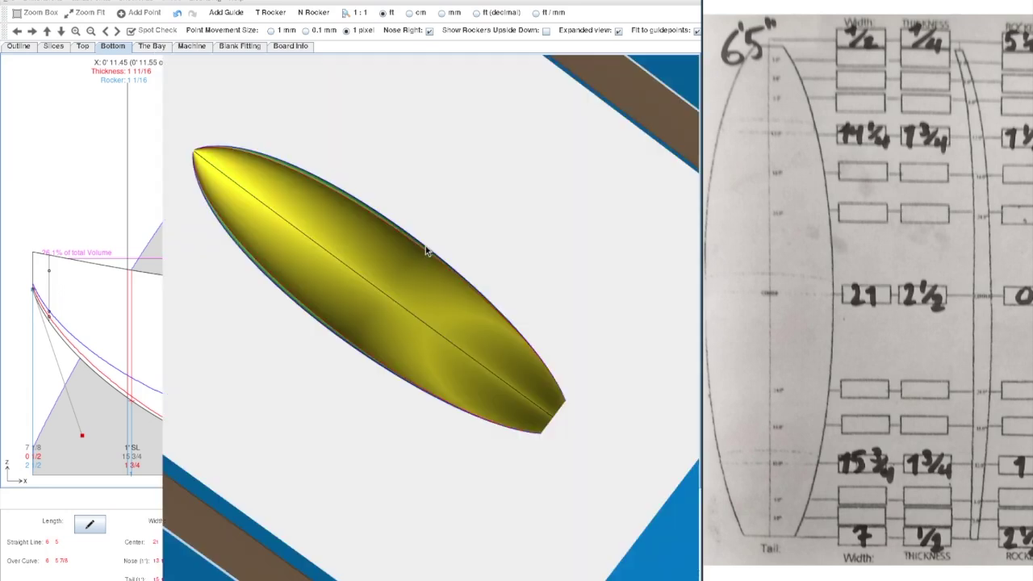
drag(343, 218, 468, 420)
scroll(517, 411, up, 5)
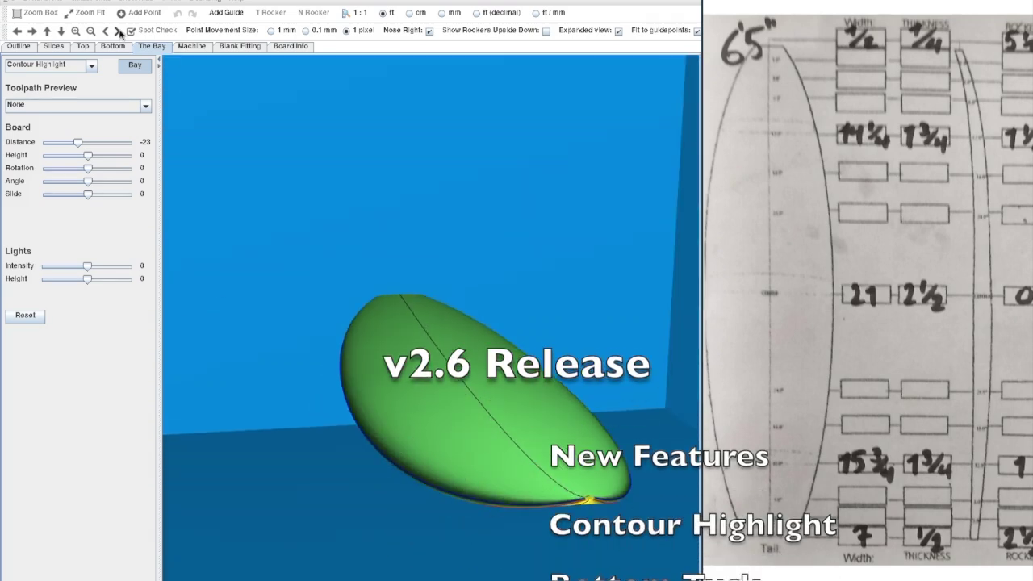
Step: Step through Slices and Bottom back to the Outline plan showing 21 in centre width
click(53, 46)
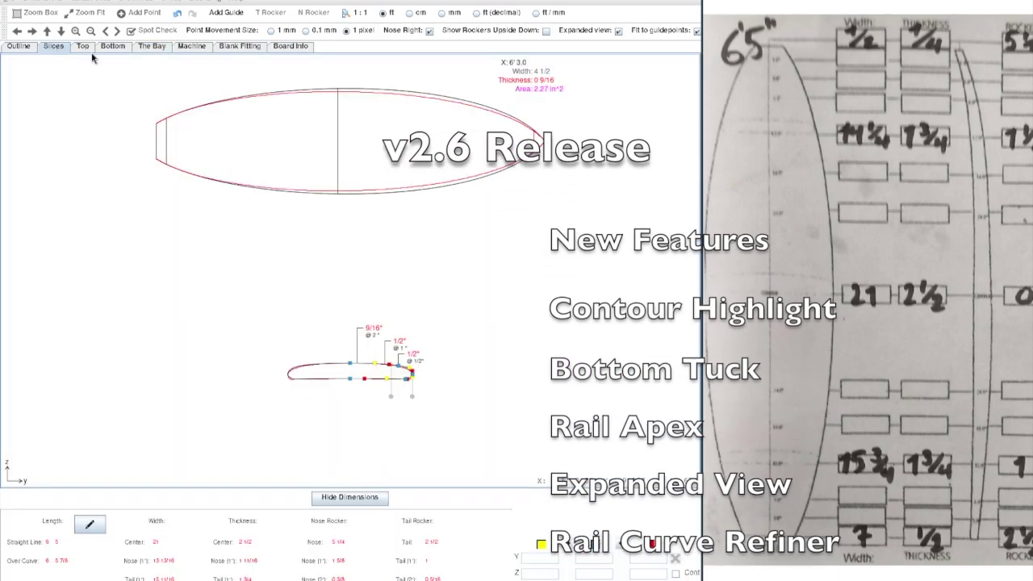
click(112, 46)
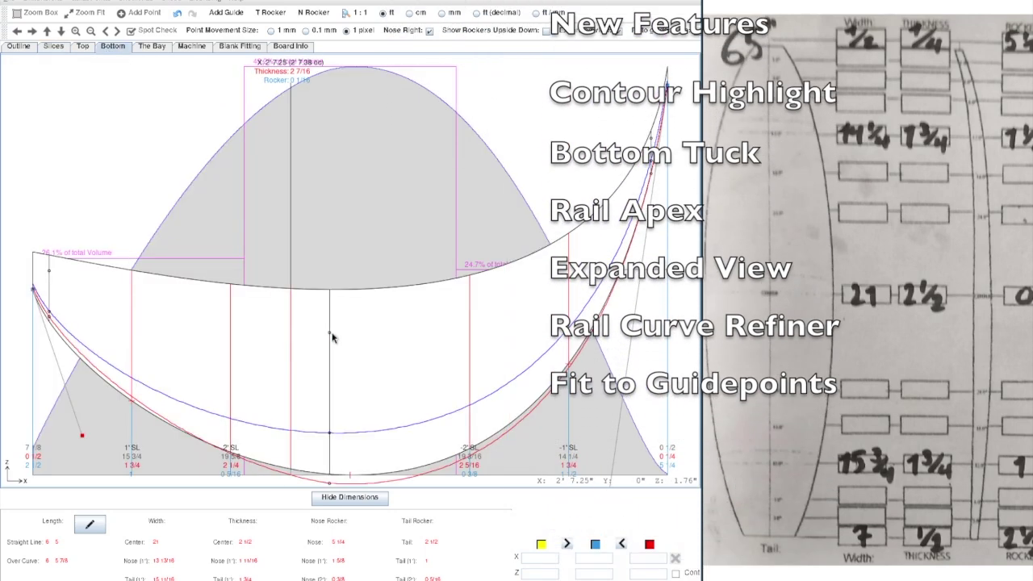
click(7, 46)
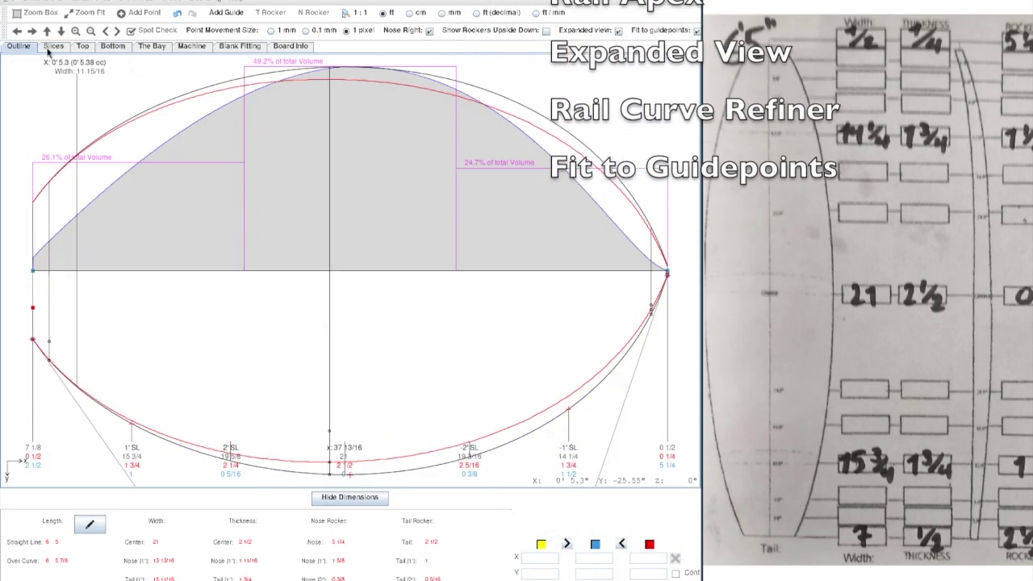